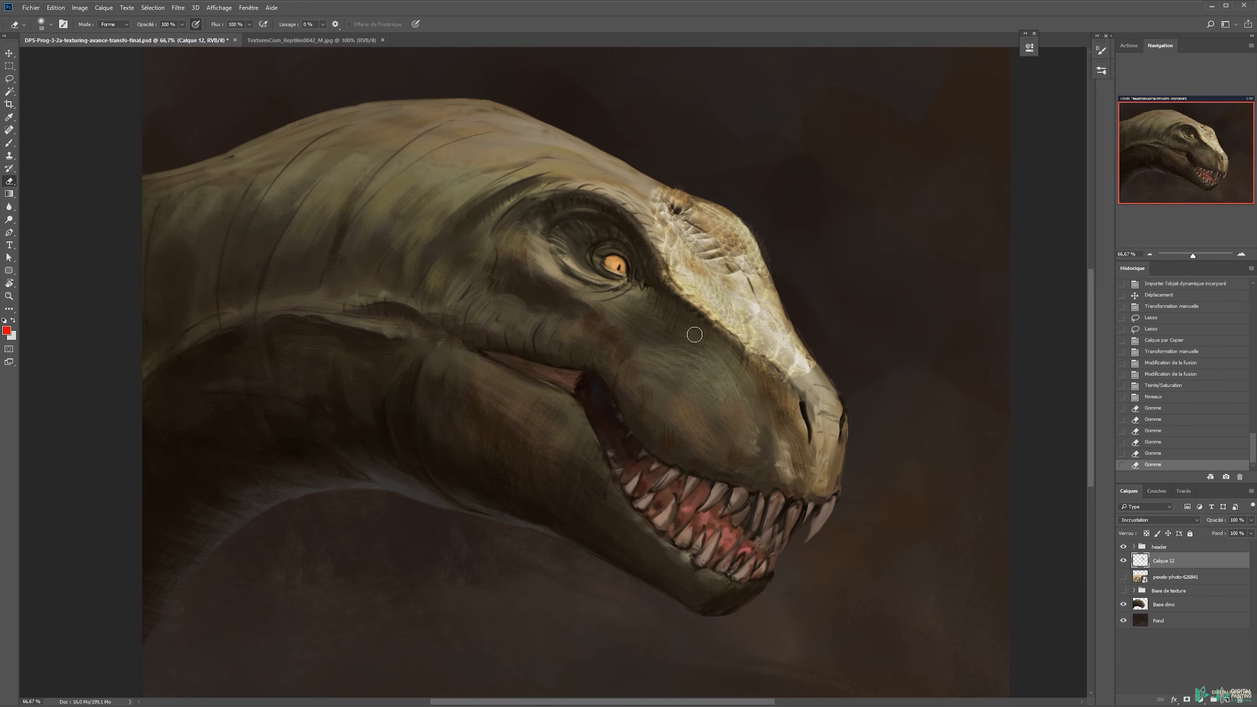
# Erase the excess scale texture on Calque 12 around the brow and the upper edge of the snout
pyautogui.moveTo(797, 284); pyautogui.dragTo(772, 238)
pyautogui.moveTo(664, 200)
pyautogui.mouseDown()
pyautogui.moveTo(676, 210)
pyautogui.moveTo(682, 182)
pyautogui.moveTo(685, 201)
pyautogui.mouseUp()
pyautogui.press('z')
pyautogui.keyDown('alt'); pyautogui.click(767, 239); pyautogui.keyUp('alt')
pyautogui.press('v')
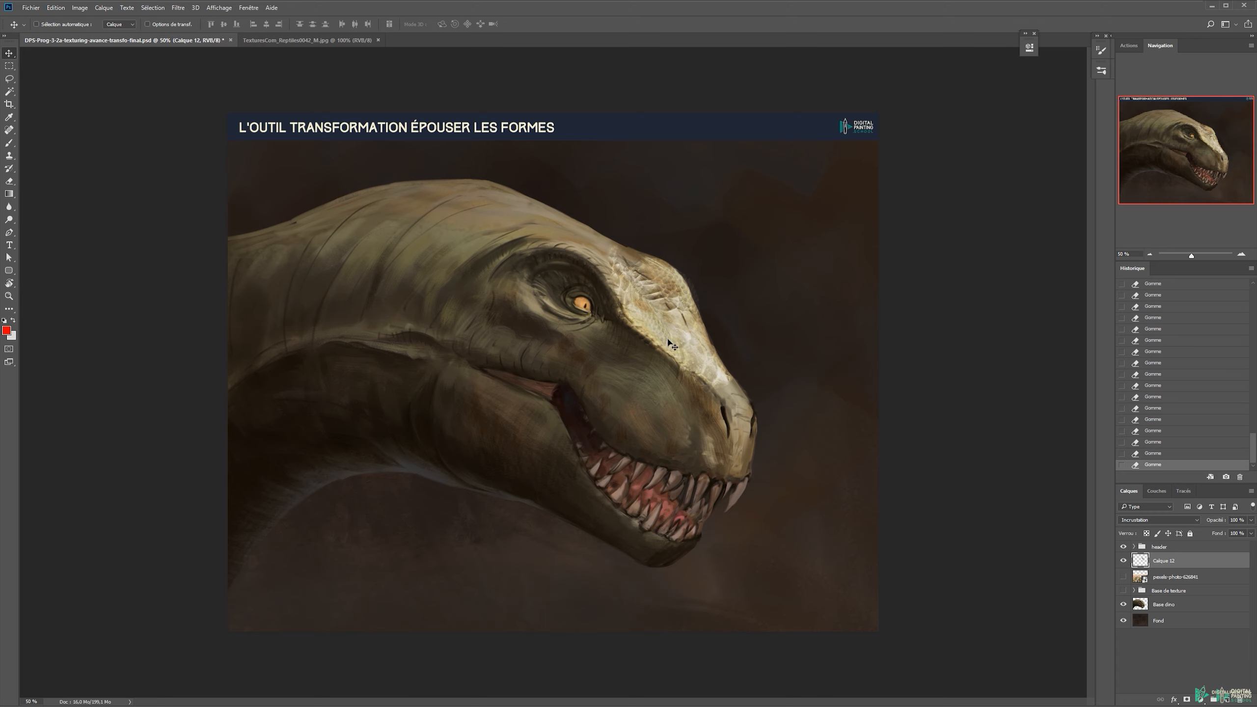
# Compare the current snout texture with an earlier history state from before the photo was imported
pyautogui.scroll(6, 1181, 385)
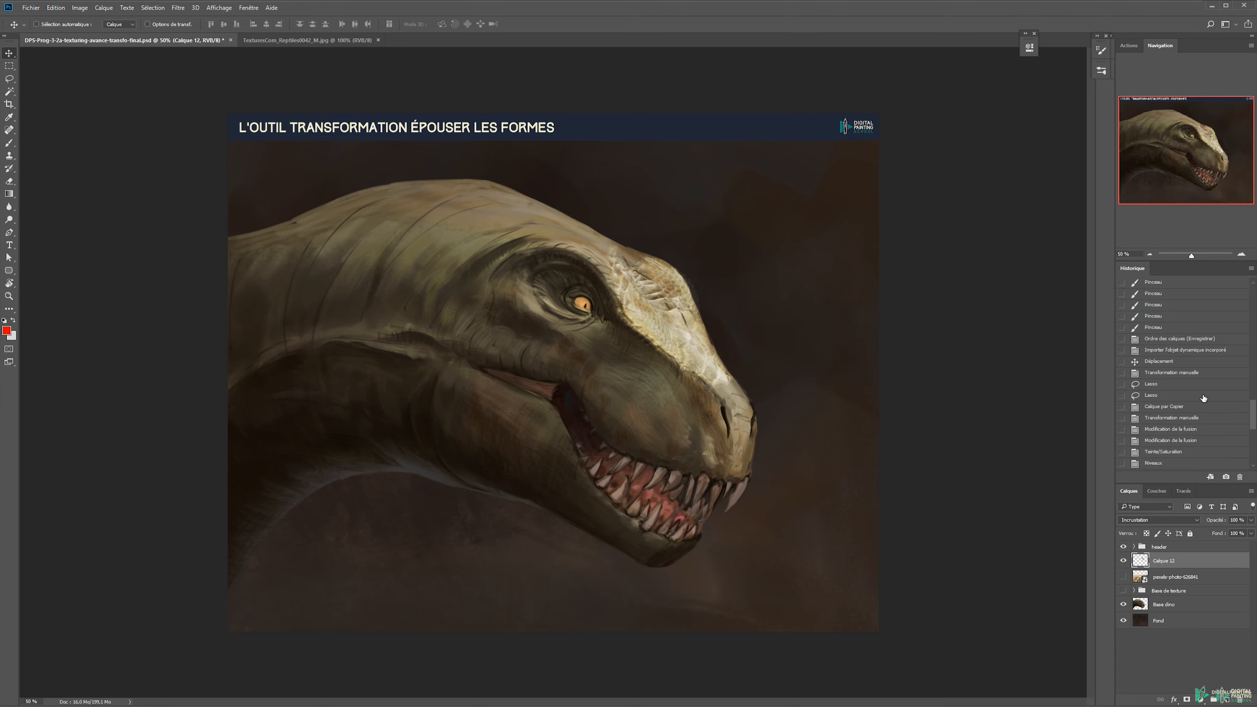
pyautogui.click(1153, 373)
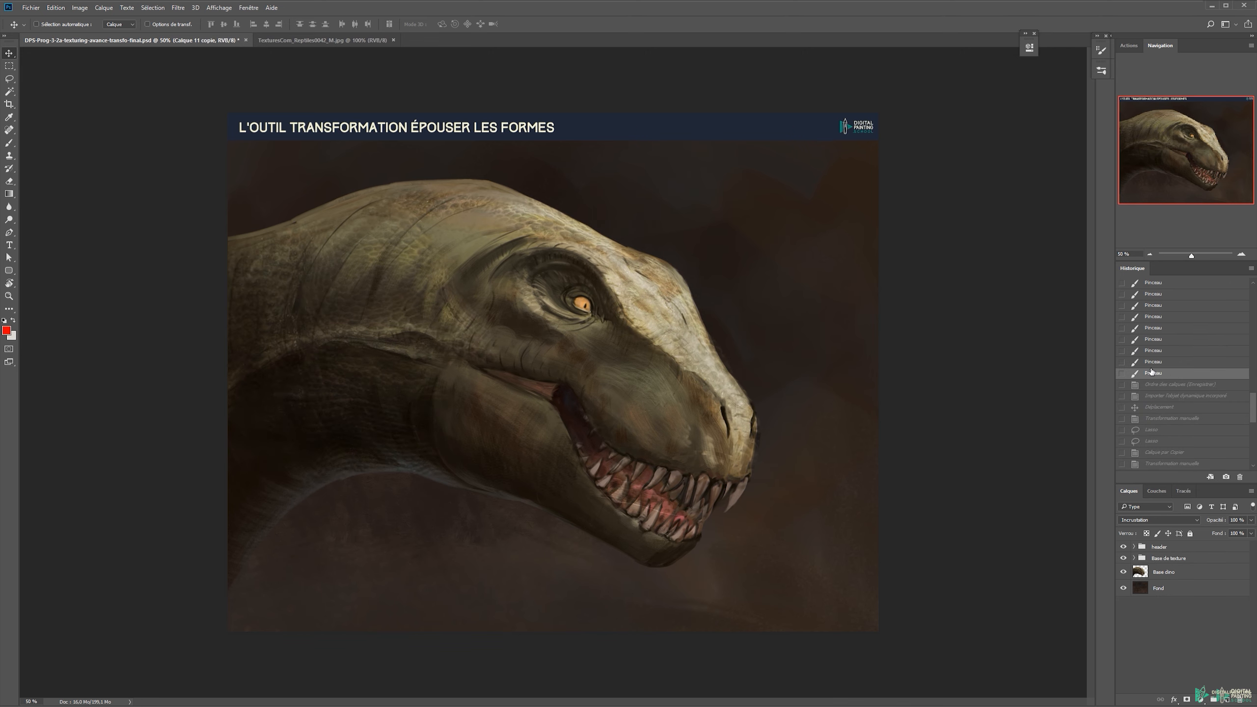
pyautogui.hotkey('ctrl', 'z')
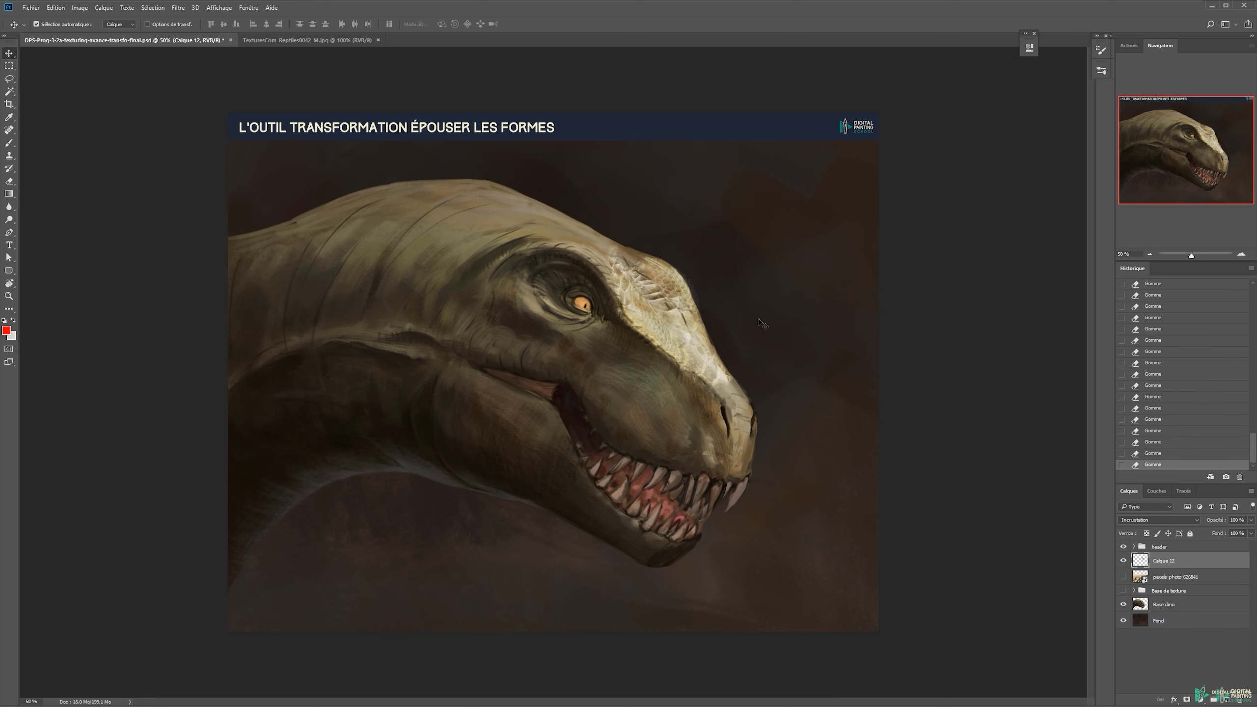
pyautogui.hotkey('ctrl', 'z')
pyautogui.hotkey('ctrl', 'z')
pyautogui.hotkey('ctrl', 'z')
pyautogui.hotkey('ctrl', 'z')
pyautogui.hotkey('ctrl', 't')
pyautogui.hotkey('ctrl', '+')
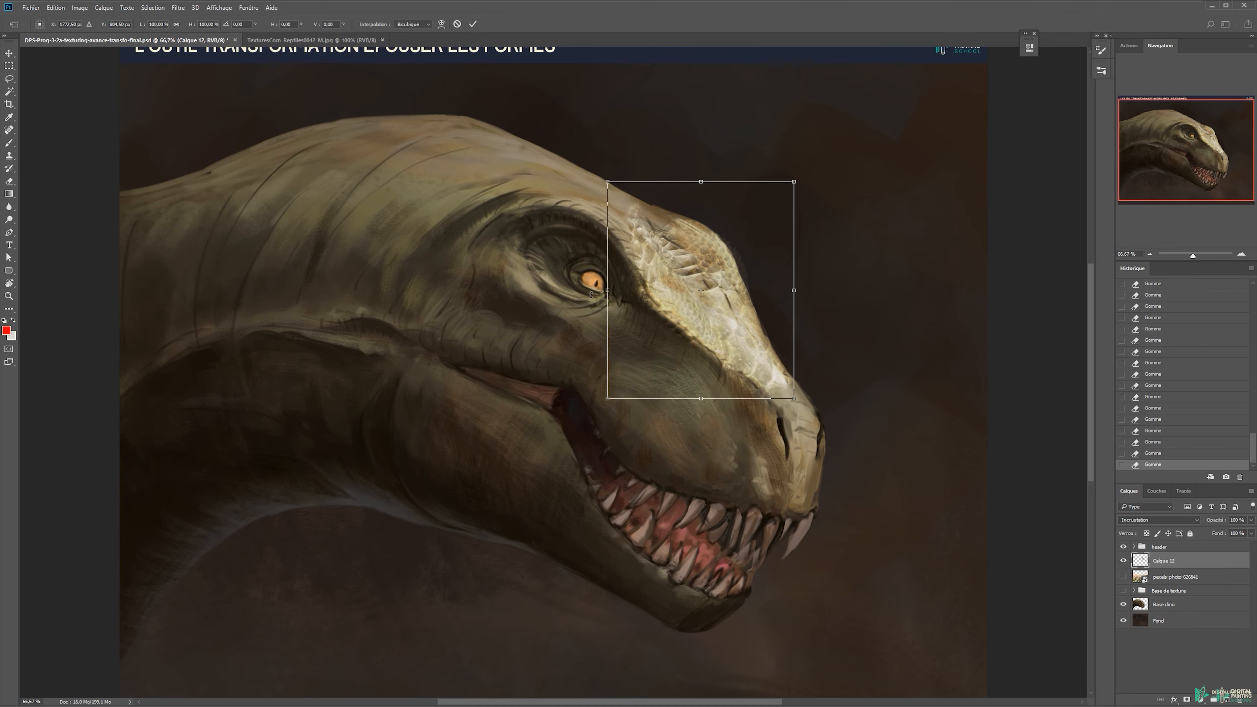
pyautogui.moveTo(608, 296); pyautogui.dragTo(564, 247)
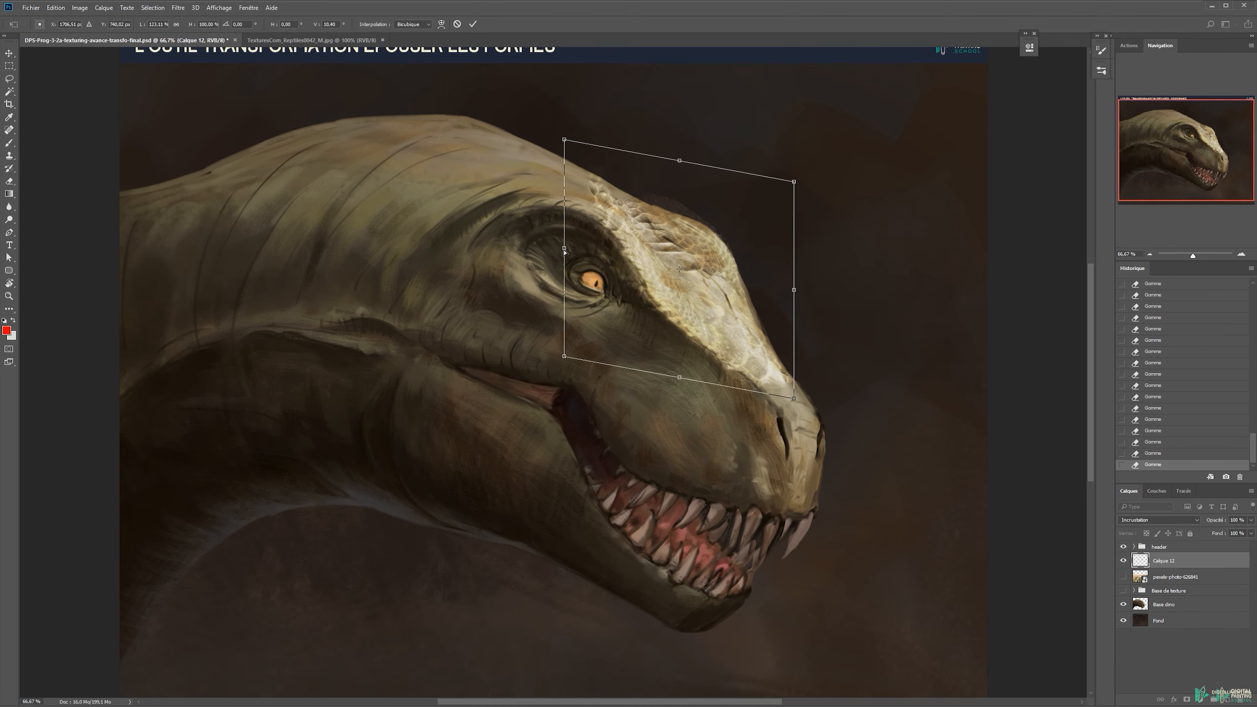
pyautogui.moveTo(794, 182); pyautogui.dragTo(785, 215)
# Adjust the tones of the snout texture on Calque 12 with Curves and add a layer mask to it
pyautogui.moveTo(745, 264); pyautogui.dragTo(752, 267)
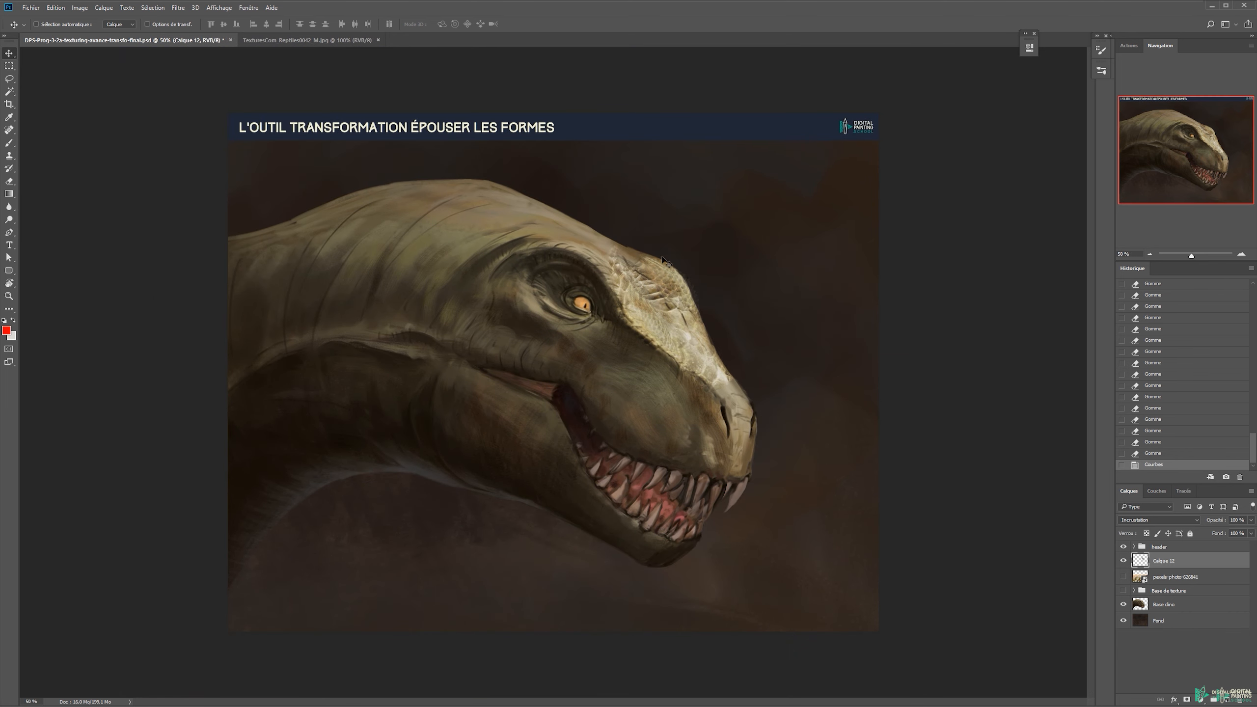
pyautogui.press('b')
pyautogui.scroll(1, 693, 328)
pyautogui.moveTo(697, 364); pyautogui.dragTo(720, 392)
pyautogui.hotkey('ctrl', 'z')
pyautogui.click(1186, 700)
# Paint on the Calque 12 mask in black to blend the texture's edges into the brow and snout
pyautogui.moveTo(621, 262)
pyautogui.mouseDown()
pyautogui.moveTo(648, 299)
pyautogui.moveTo(629, 312)
pyautogui.mouseUp()
pyautogui.hotkey('ctrl', 'z')
pyautogui.moveTo(658, 356)
pyautogui.mouseDown()
pyautogui.moveTo(719, 385)
pyautogui.moveTo(697, 341)
pyautogui.mouseUp()
pyautogui.moveTo(693, 337); pyautogui.dragTo(698, 315)
pyautogui.hotkey('ctrl', 'z')
pyautogui.moveTo(564, 186)
pyautogui.mouseDown()
pyautogui.moveTo(555, 210)
pyautogui.moveTo(582, 224)
pyautogui.mouseUp()
pyautogui.moveTo(579, 226)
pyautogui.mouseDown()
pyautogui.moveTo(568, 216)
pyautogui.moveTo(577, 192)
pyautogui.moveTo(637, 211)
pyautogui.moveTo(624, 194)
pyautogui.moveTo(677, 199)
pyautogui.mouseUp()
pyautogui.hotkey('ctrl', 'z')
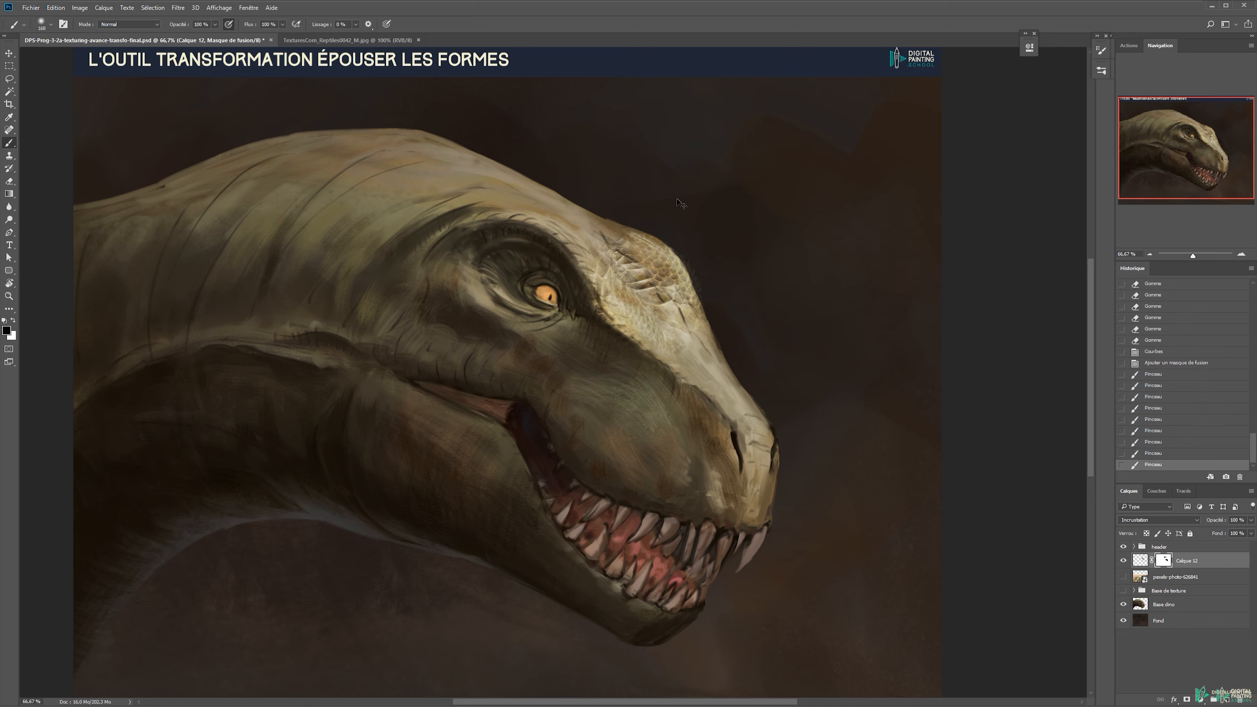
# Show the Base de texture group and add a layer mask to it
pyautogui.click(1124, 590)
pyautogui.click(1167, 592)
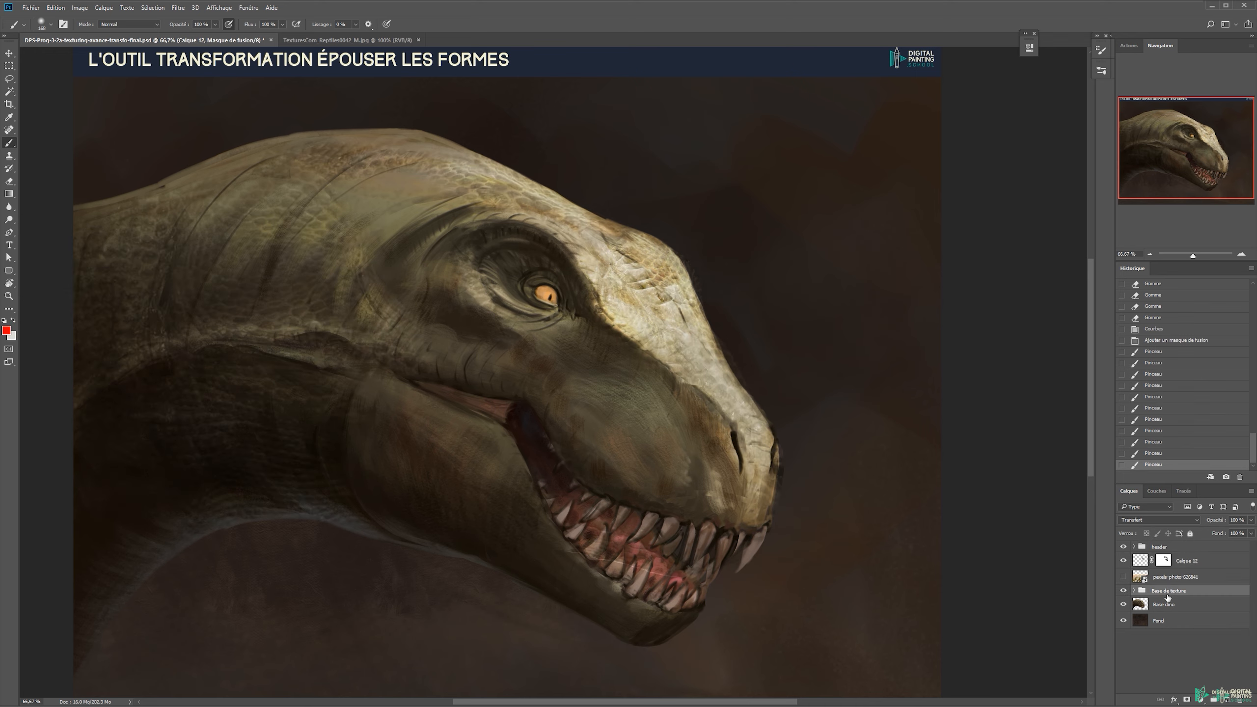
pyautogui.click(1124, 589)
pyautogui.click(1124, 591)
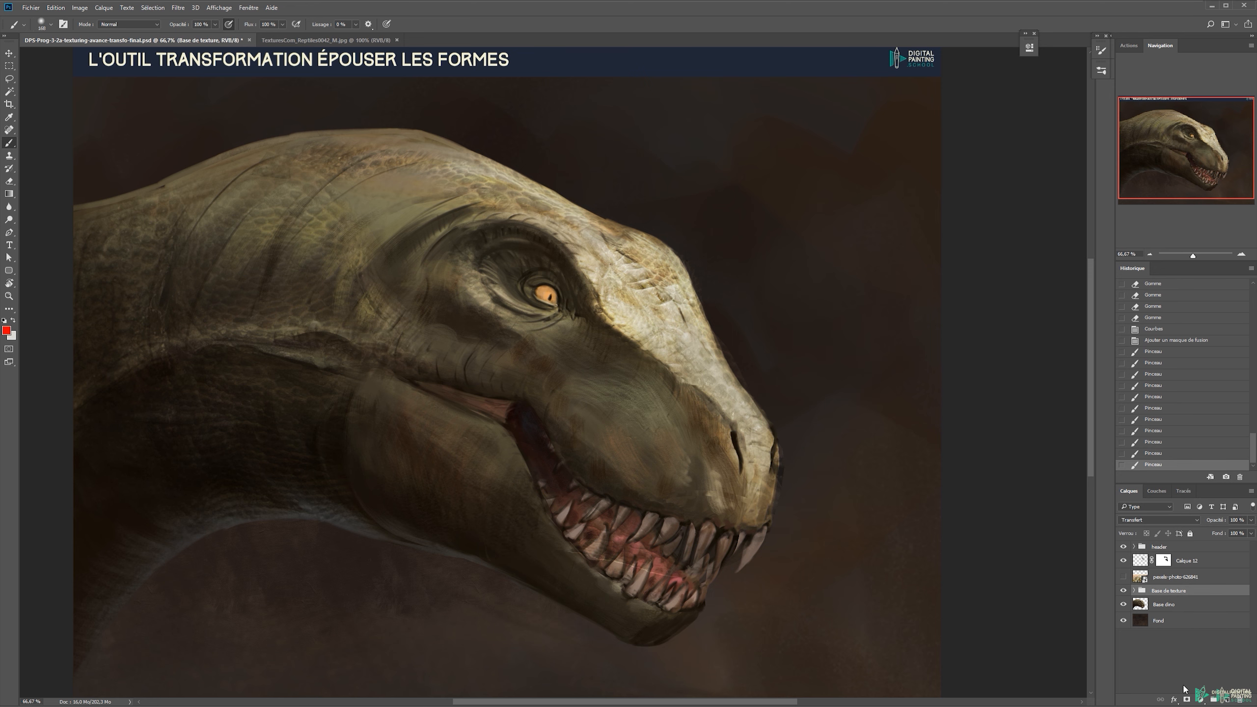
pyautogui.click(1187, 699)
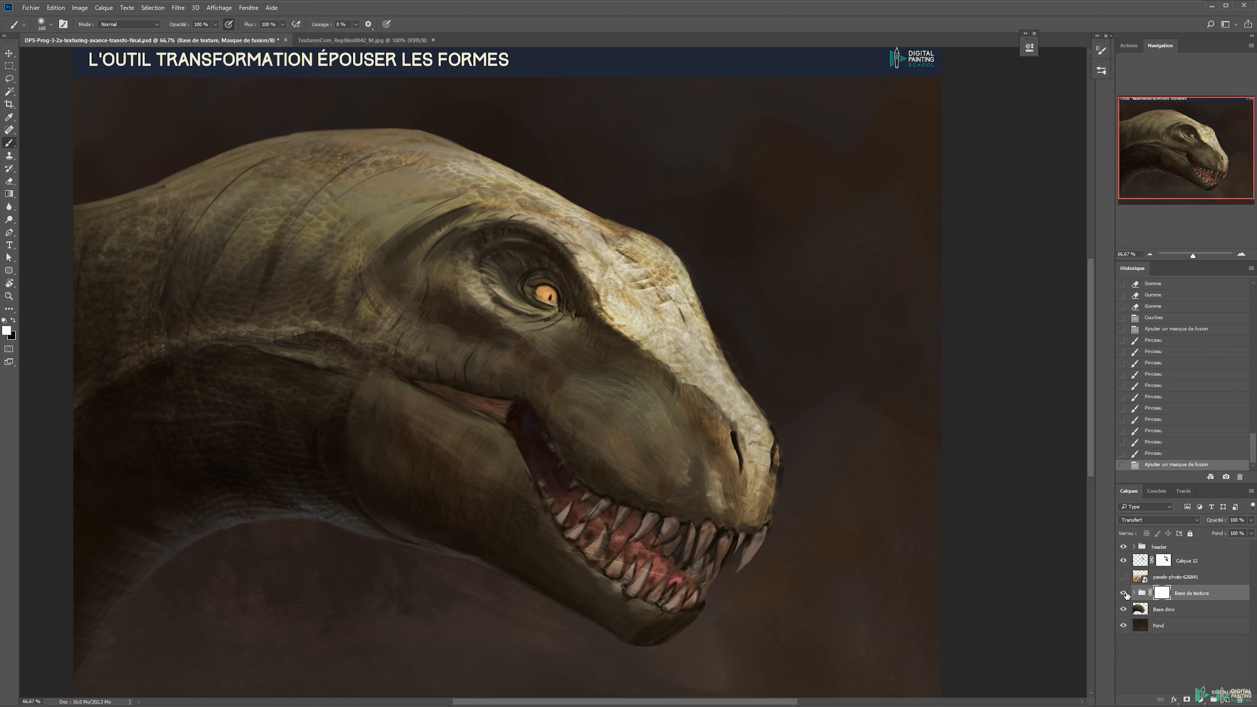
# Paint in black on the Base de texture mask to hide its scales over the brow bump and along the snout's upper edge
pyautogui.click(612, 265)
pyautogui.press('x')
pyautogui.click(627, 269)
pyautogui.click(629, 282)
pyautogui.click(633, 287)
pyautogui.keyDown('alt'); pyautogui.rightClick(635, 289); pyautogui.keyUp('alt')
pyautogui.moveTo(614, 291)
pyautogui.mouseDown()
pyautogui.moveTo(605, 269)
pyautogui.moveTo(639, 270)
pyautogui.mouseUp()
pyautogui.moveTo(661, 266)
pyautogui.mouseDown()
pyautogui.moveTo(654, 277)
pyautogui.moveTo(679, 288)
pyautogui.mouseUp()
pyautogui.moveTo(679, 283); pyautogui.dragTo(695, 322)
pyautogui.moveTo(693, 317)
pyautogui.mouseDown()
pyautogui.moveTo(656, 339)
pyautogui.moveTo(645, 304)
pyautogui.mouseUp()
pyautogui.moveTo(643, 299); pyautogui.dragTo(654, 275)
pyautogui.hotkey('ctrl', 'alt', 'z')
pyautogui.moveTo(686, 333); pyautogui.dragTo(705, 349)
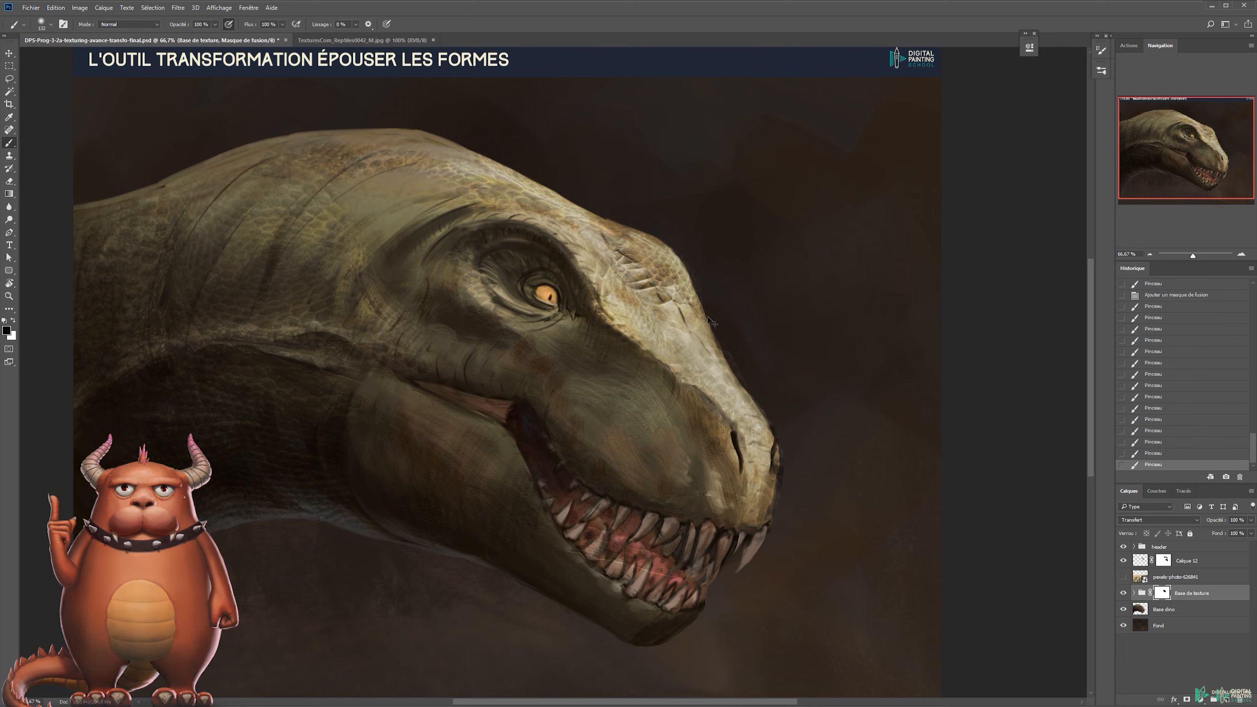
pyautogui.moveTo(596, 255); pyautogui.dragTo(581, 242)
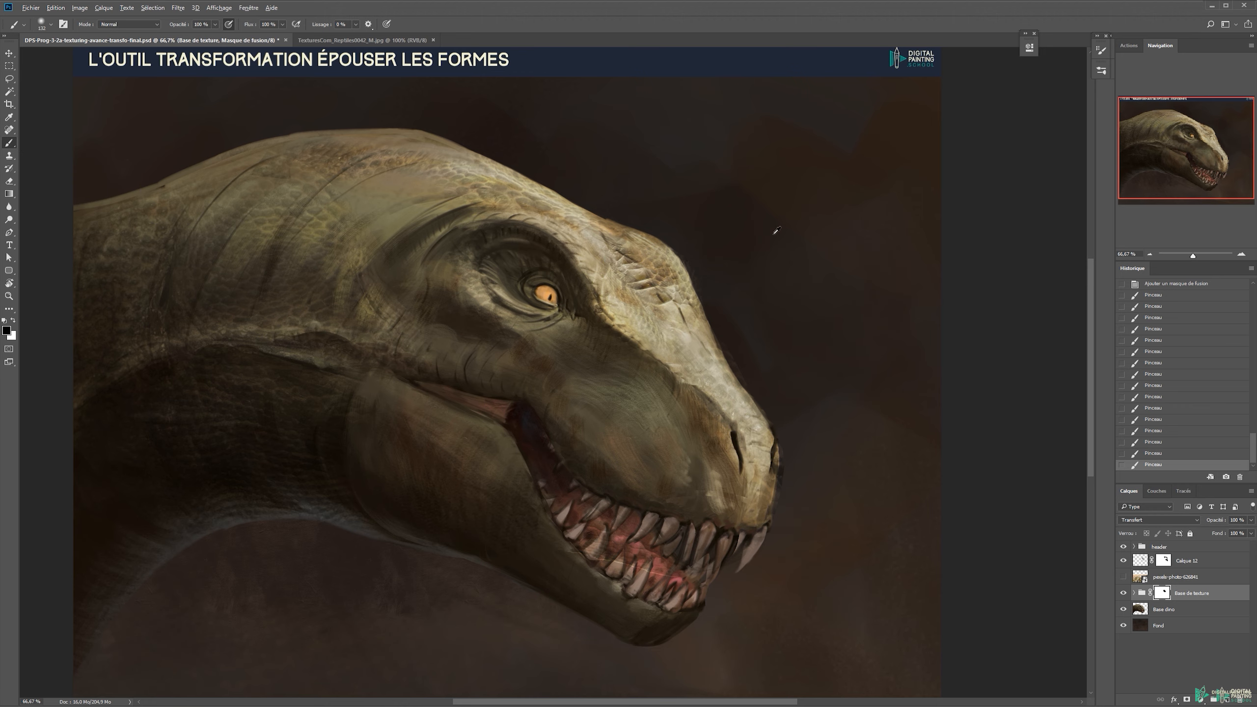
pyautogui.moveTo(686, 254)
pyautogui.mouseDown()
pyautogui.moveTo(673, 255)
pyautogui.moveTo(712, 309)
pyautogui.mouseUp()
pyautogui.press('x')
pyautogui.hotkey('ctrl', '-')
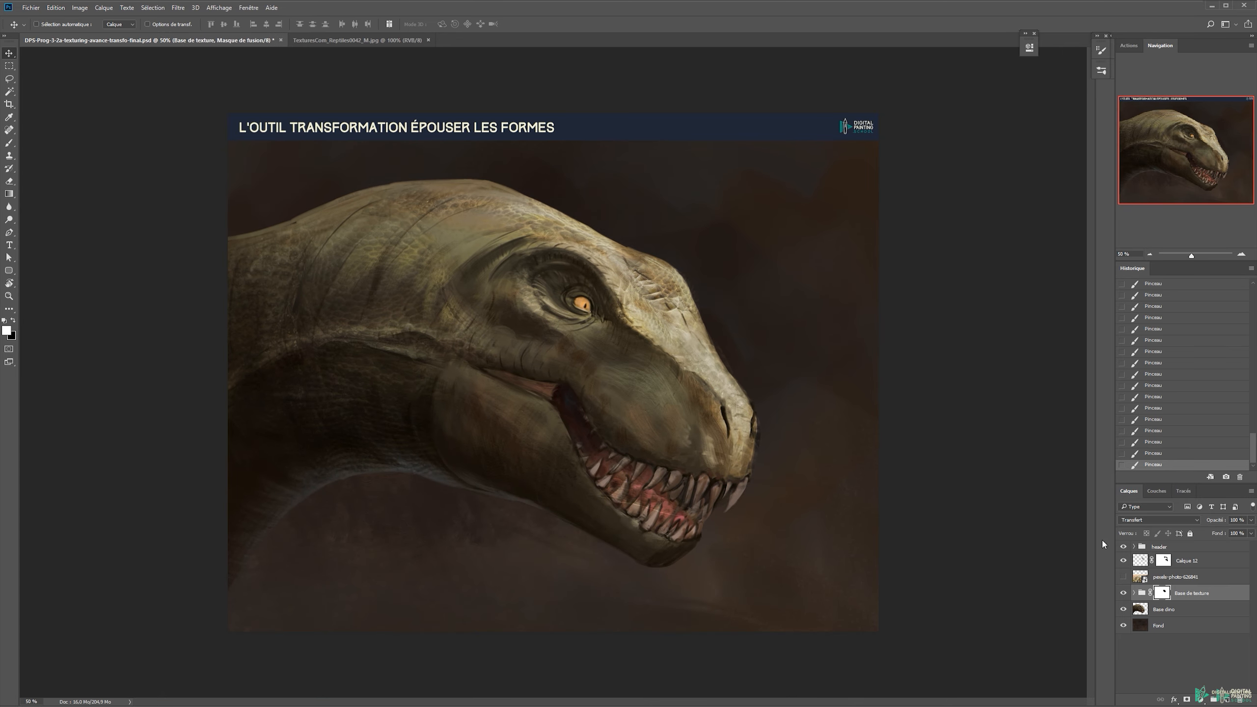
# Hide Calque 12 and the Base de texture group, and add a new layer directly above Base dino
pyautogui.moveTo(1125, 593); pyautogui.dragTo(1135, 582)
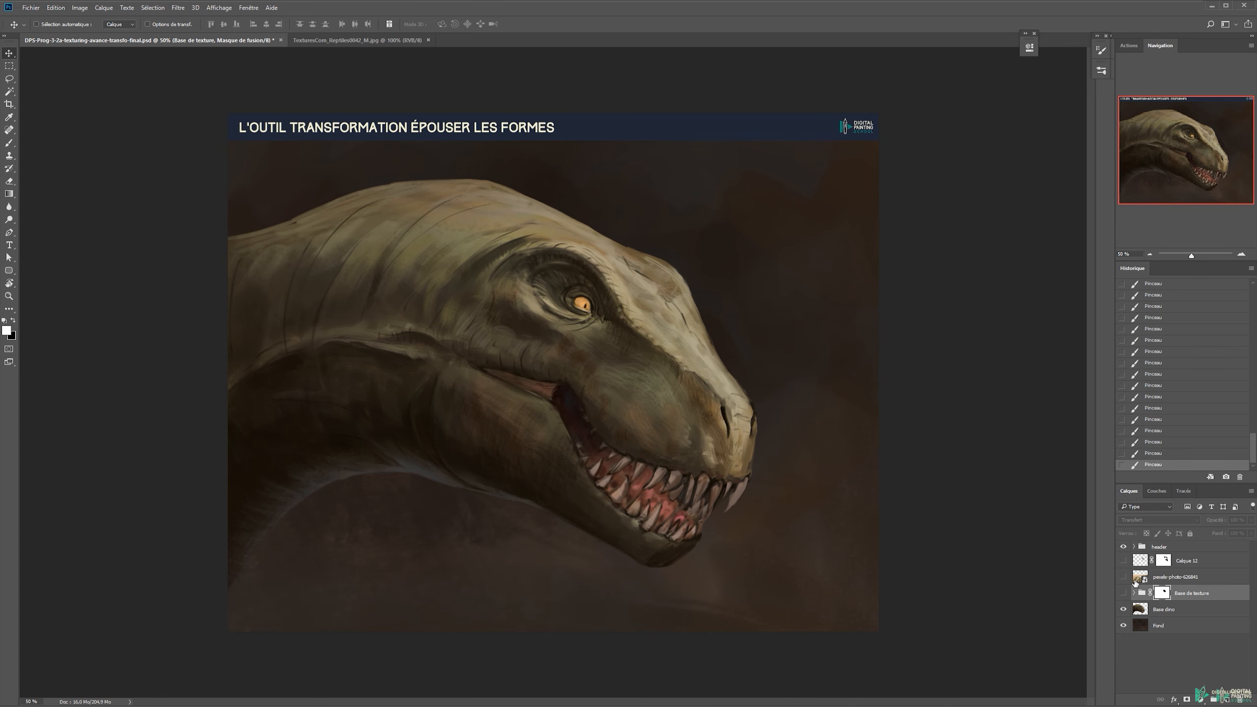
pyautogui.click(1162, 610)
pyautogui.hotkey('ctrl', 'shift', 'n')
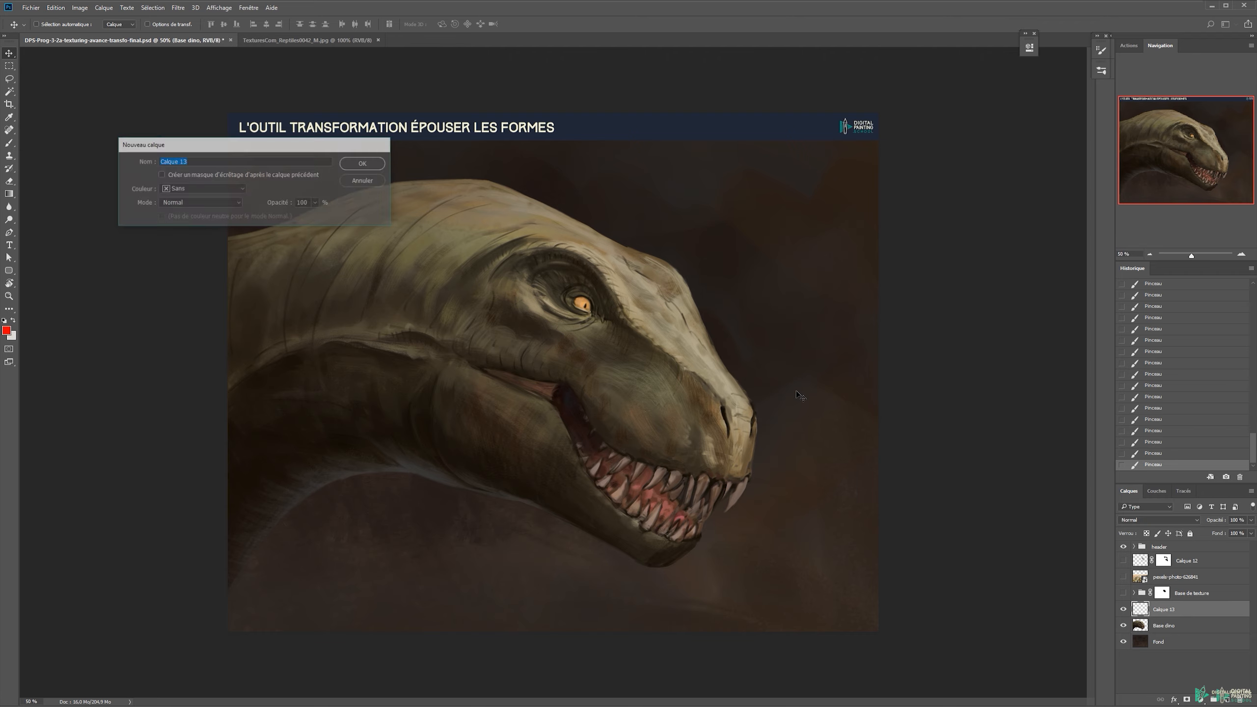
pyautogui.press('Return')
# Paint over the dark creases from the brow bump down the snout ridge with skin colours sampled from the surrounding area
pyautogui.press('z')
pyautogui.click(670, 278)
pyautogui.click(670, 278)
pyautogui.press('b')
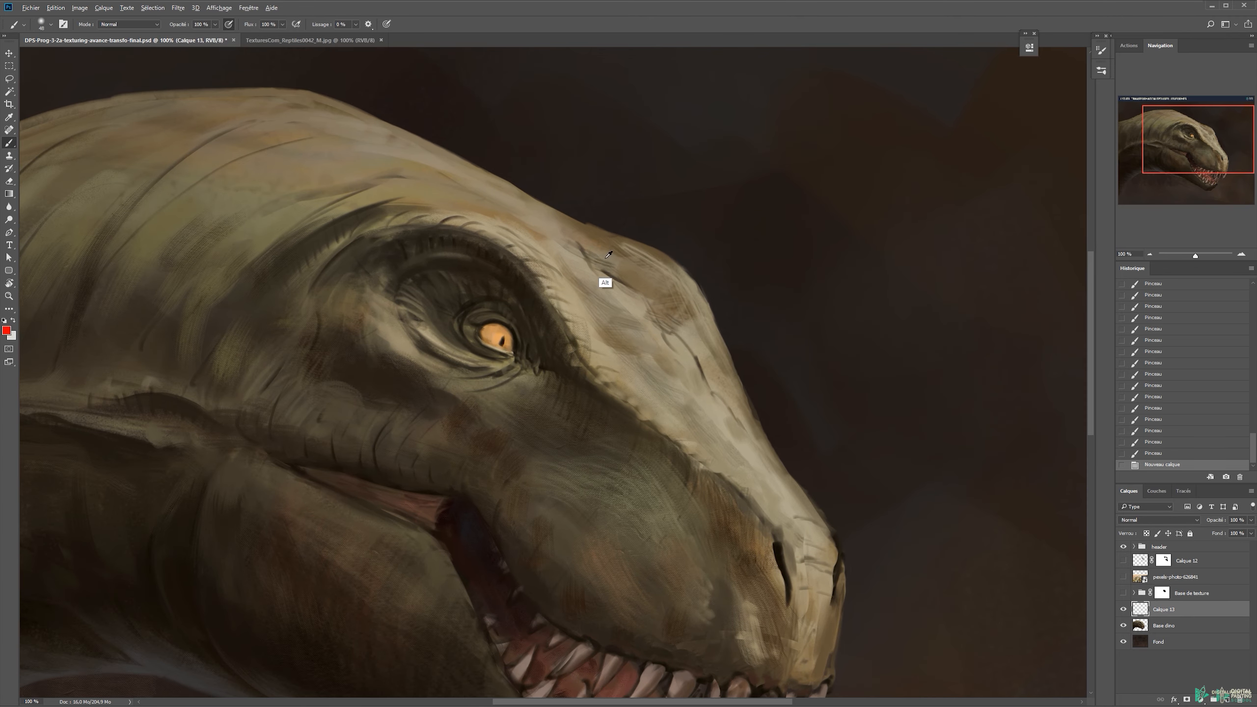
pyautogui.keyDown('alt'); pyautogui.click(576, 234); pyautogui.keyUp('alt')
pyautogui.moveTo(578, 242); pyautogui.dragTo(604, 272)
pyautogui.keyDown('alt'); pyautogui.click(583, 267); pyautogui.keyUp('alt')
pyautogui.moveTo(593, 267); pyautogui.dragTo(618, 280)
pyautogui.moveTo(611, 277)
pyautogui.mouseDown()
pyautogui.moveTo(641, 295)
pyautogui.moveTo(631, 289)
pyautogui.moveTo(670, 346)
pyautogui.mouseUp()
pyautogui.keyDown('alt'); pyautogui.click(627, 286); pyautogui.keyUp('alt')
pyautogui.keyDown('alt'); pyautogui.click(635, 297); pyautogui.keyUp('alt')
pyautogui.keyDown('alt'); pyautogui.click(633, 305); pyautogui.keyUp('alt')
pyautogui.moveTo(662, 335)
pyautogui.mouseDown()
pyautogui.moveTo(716, 379)
pyautogui.moveTo(703, 368)
pyautogui.moveTo(716, 394)
pyautogui.mouseUp()
pyautogui.keyDown('alt'); pyautogui.click(682, 333); pyautogui.keyUp('alt')
pyautogui.keyDown('alt'); pyautogui.click(662, 325); pyautogui.keyUp('alt')
pyautogui.keyDown('alt'); pyautogui.click(696, 377); pyautogui.keyUp('alt')
pyautogui.moveTo(712, 387)
pyautogui.mouseDown()
pyautogui.moveTo(700, 362)
pyautogui.moveTo(737, 421)
pyautogui.mouseUp()
pyautogui.keyDown('alt'); pyautogui.click(679, 312); pyautogui.keyUp('alt')
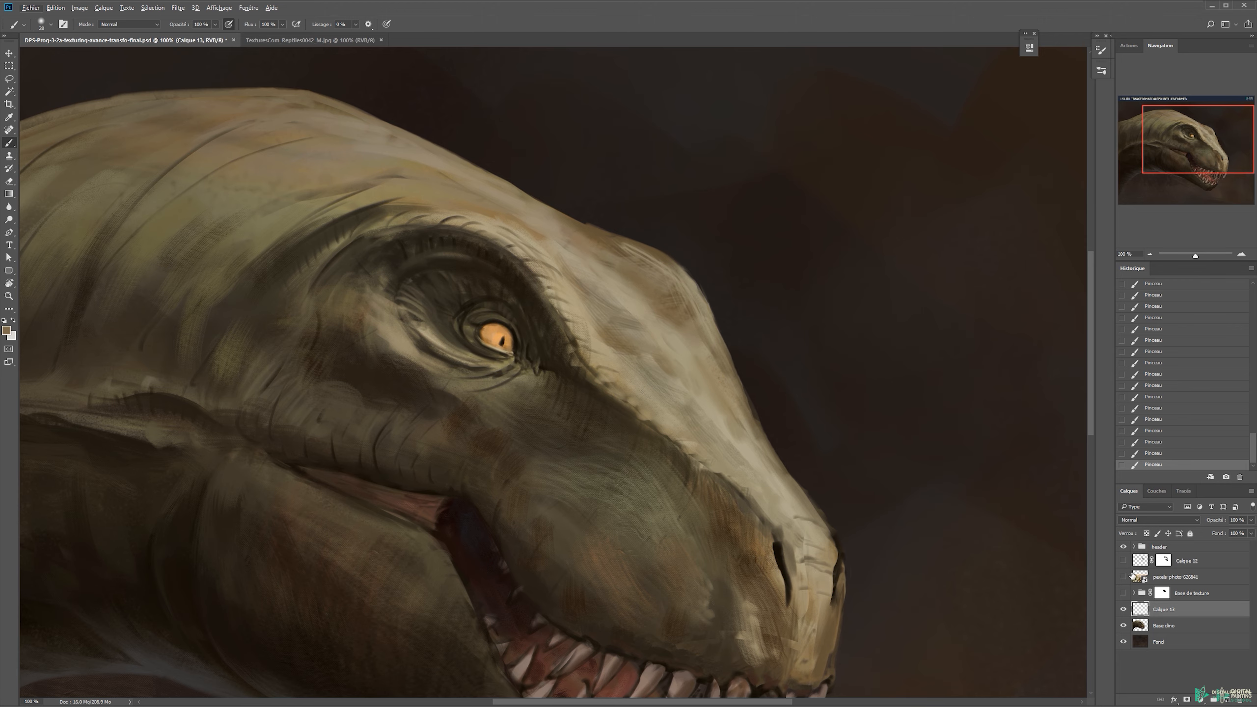
# Show the Base de texture group and Calque 12 again
pyautogui.click(1123, 594)
pyautogui.click(1124, 561)
pyautogui.press('z')
pyautogui.keyDown('alt'); pyautogui.click(645, 330); pyautogui.keyUp('alt')
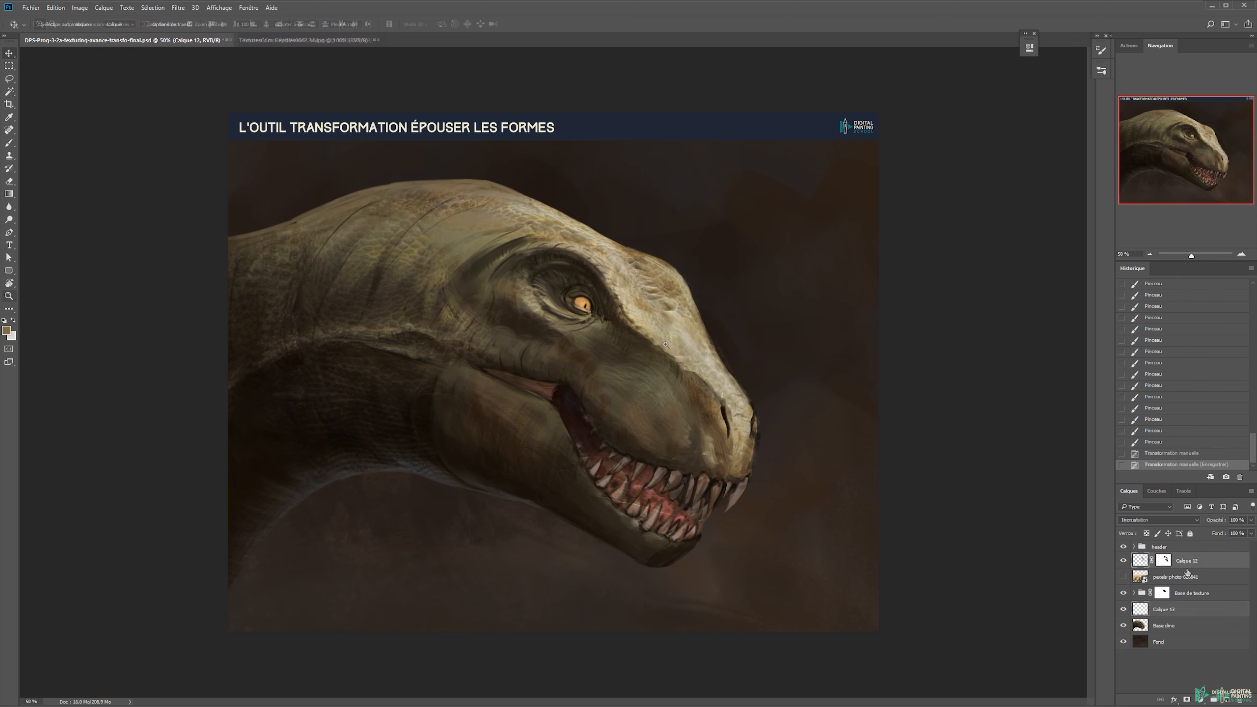
# Show the iguana photo layer and move the photo up over the dinosaur's head
pyautogui.press('v')
pyautogui.click(1212, 577)
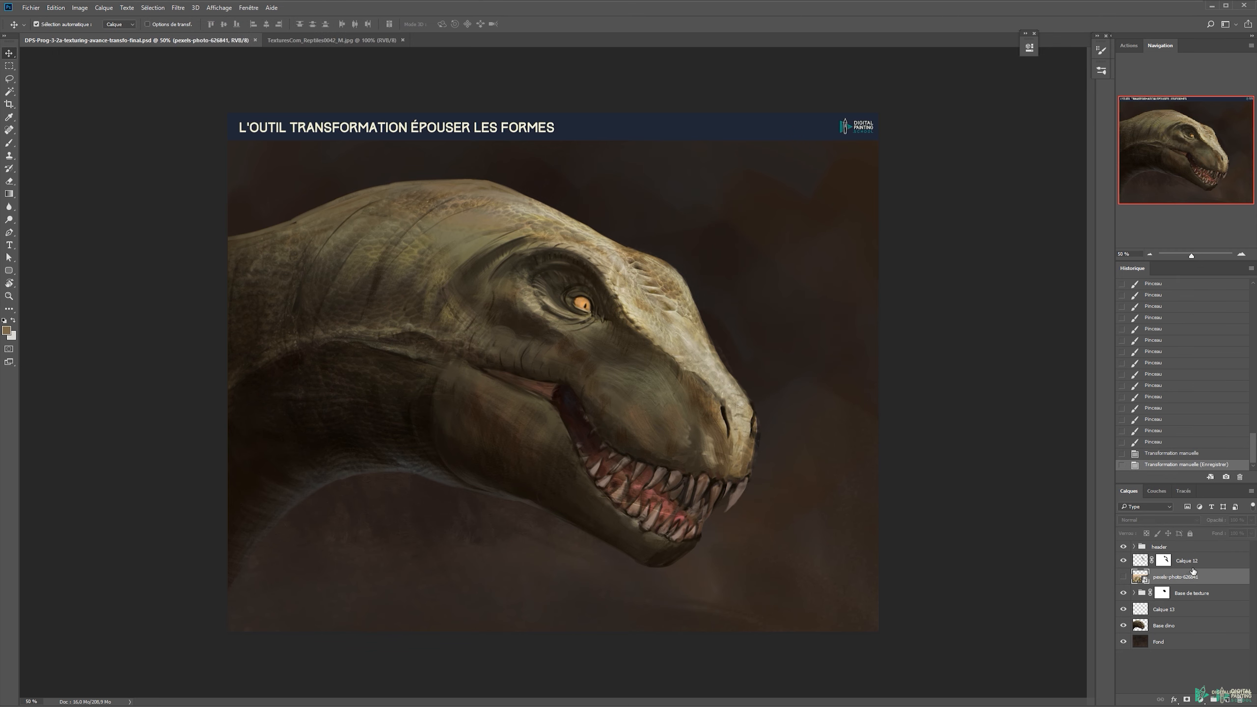
pyautogui.click(1124, 577)
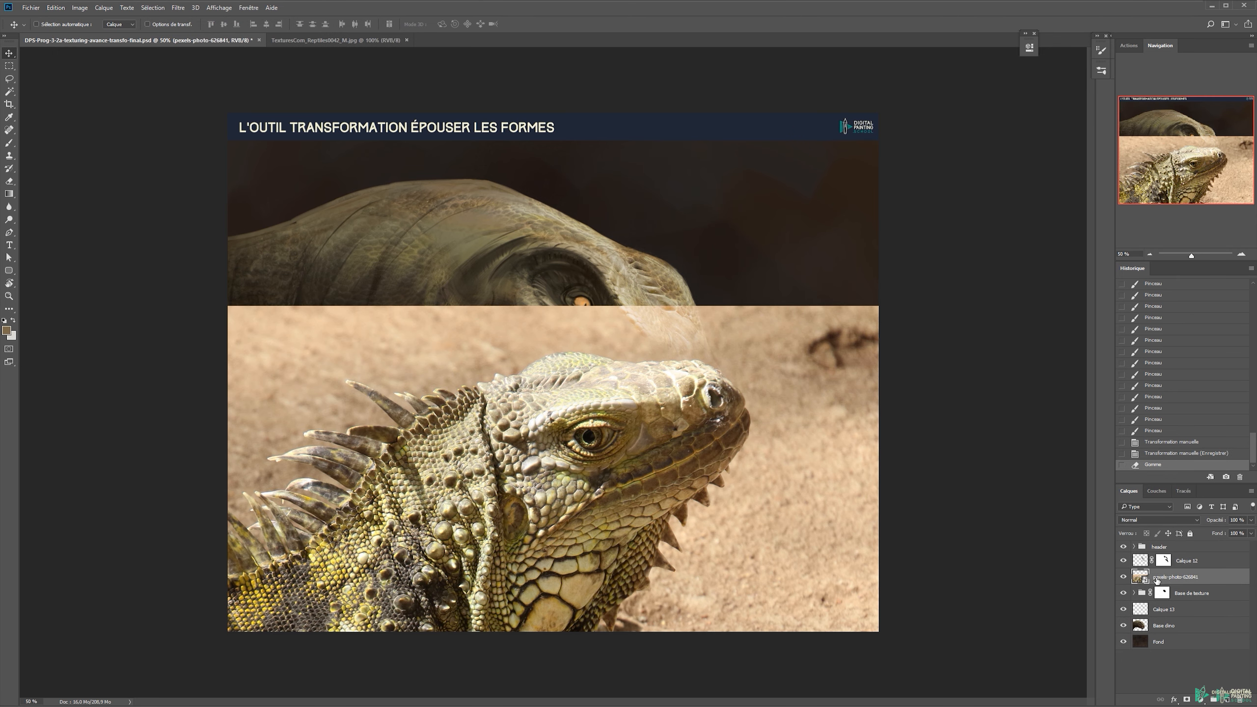
pyautogui.moveTo(523, 459); pyautogui.dragTo(512, 386)
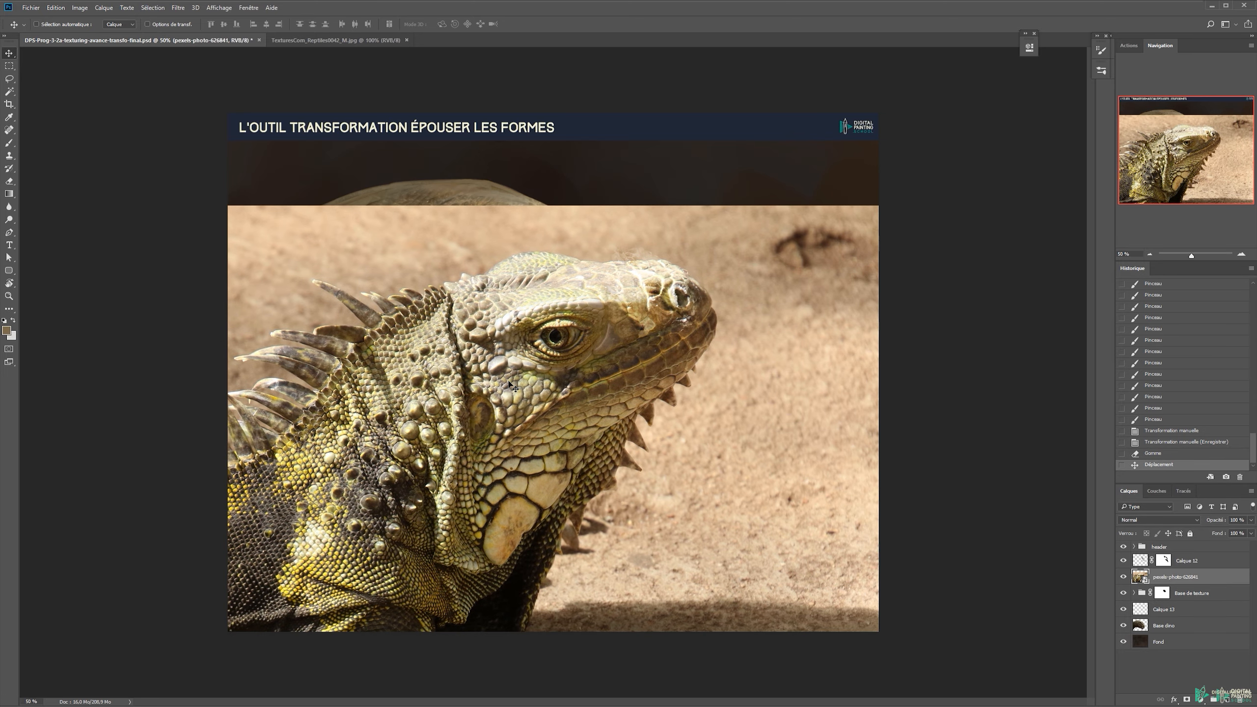
# Enlarge and rotate the iguana photo so its head points downward like the dinosaur's
pyautogui.hotkey('ctrl', 't')
pyautogui.moveTo(589, 149); pyautogui.dragTo(831, 319)
pyautogui.moveTo(546, 316); pyautogui.dragTo(591, 227)
pyautogui.moveTo(777, 130); pyautogui.dragTo(807, 163)
pyautogui.hotkey('ctrl', '-')
pyautogui.moveTo(514, 102); pyautogui.dragTo(455, 25)
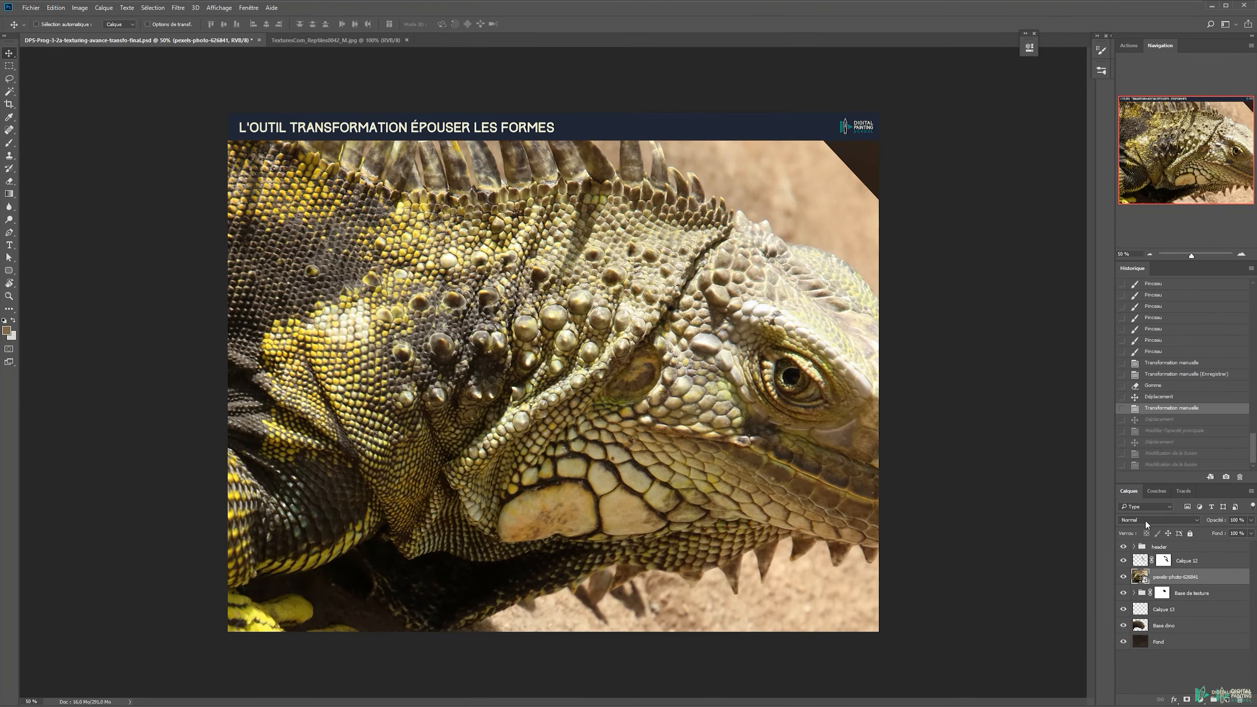
# Set the iguana photo's blend mode to Incrustation and shift the photo back over the dinosaur's head and neck
pyautogui.click(1146, 521)
pyautogui.click(1143, 421)
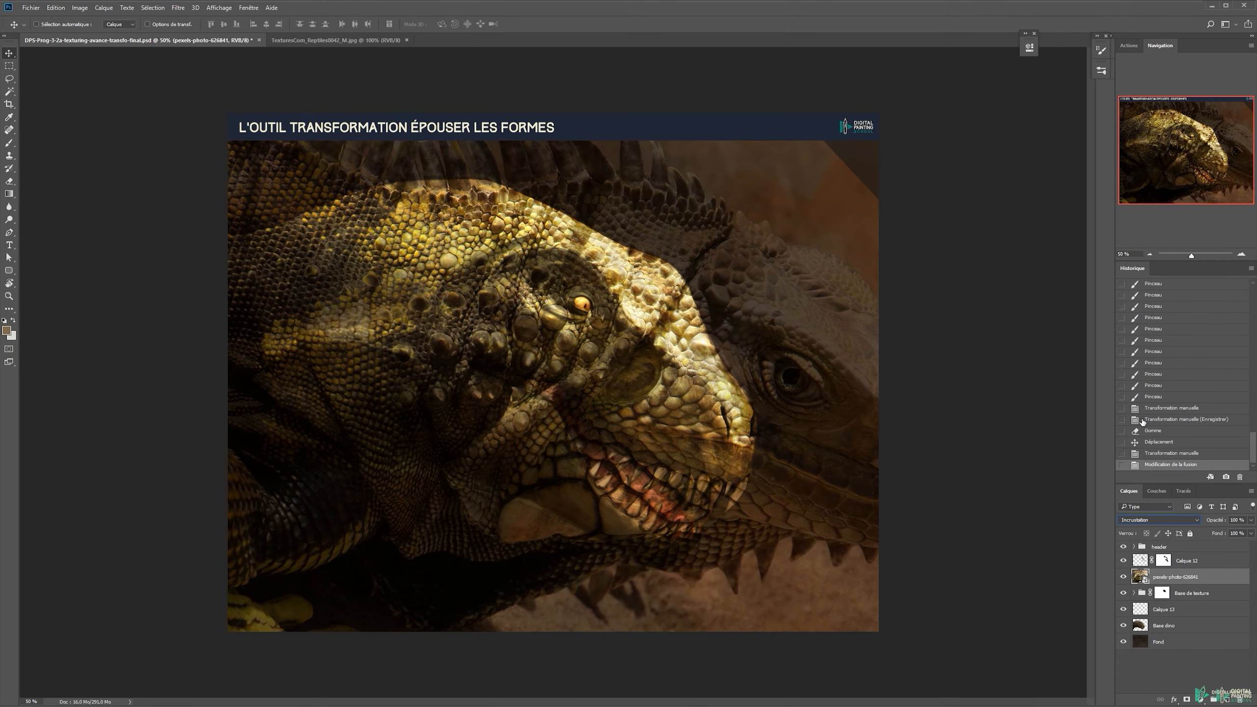
pyautogui.moveTo(544, 305); pyautogui.dragTo(622, 277)
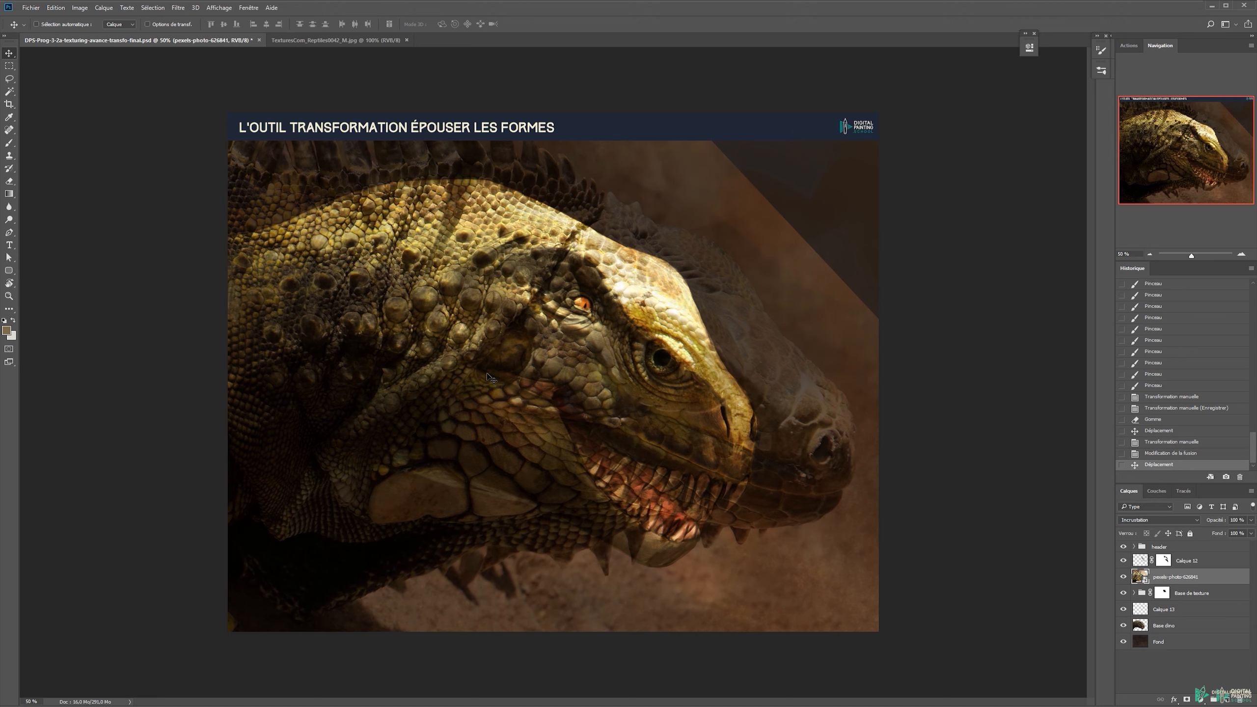
# Scale down the iguana photo and rotate it to about 57° to follow the slope of the dinosaur's head
pyautogui.hotkey('ctrl', 't')
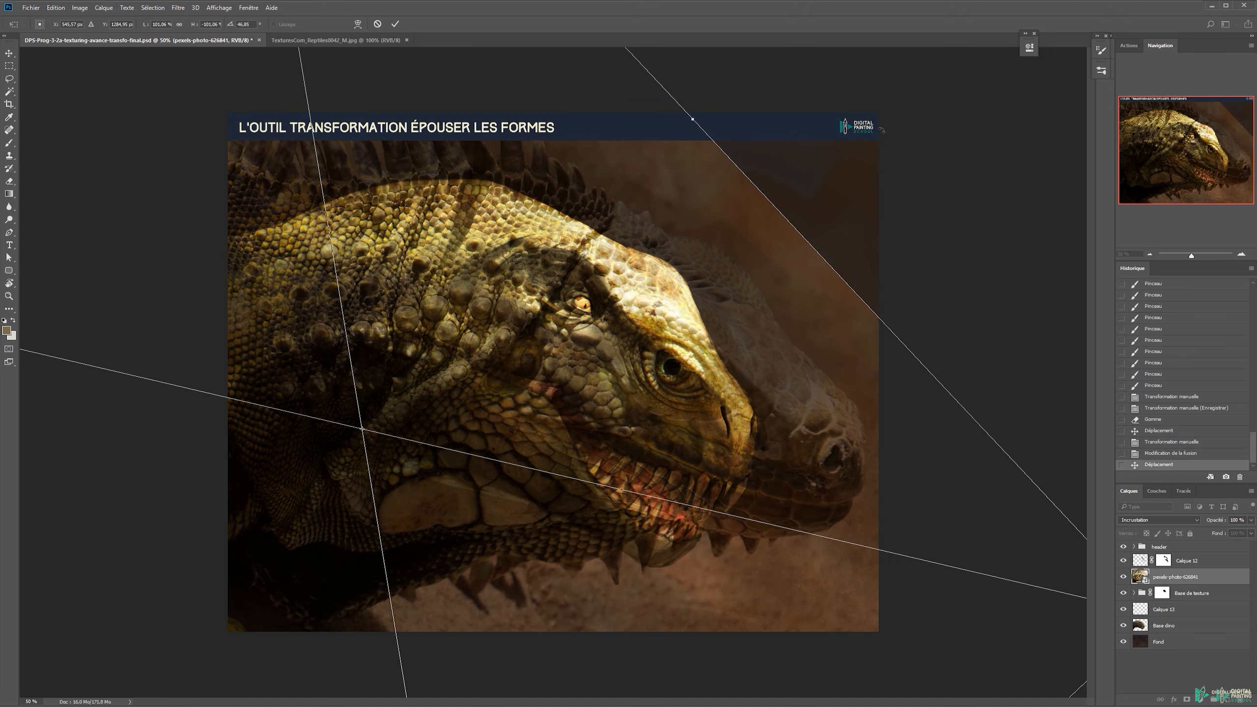
pyautogui.hotkey('ctrl', '-')
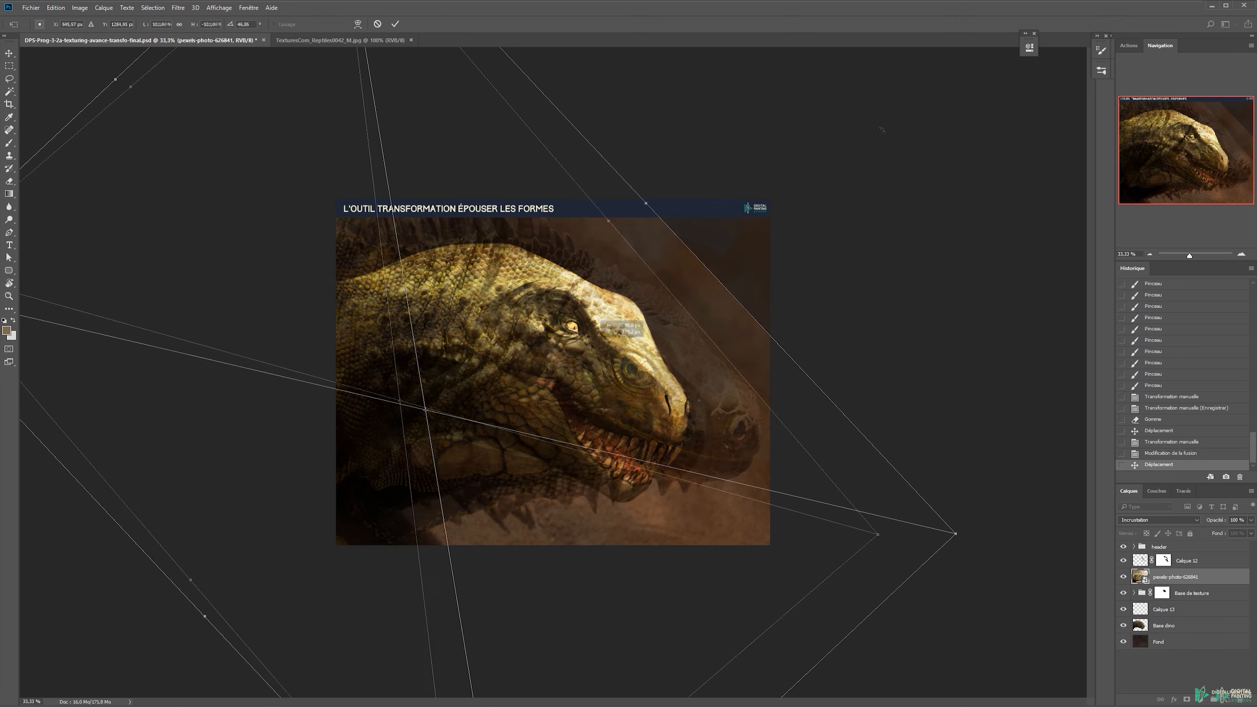
pyautogui.moveTo(591, 348); pyautogui.dragTo(578, 342)
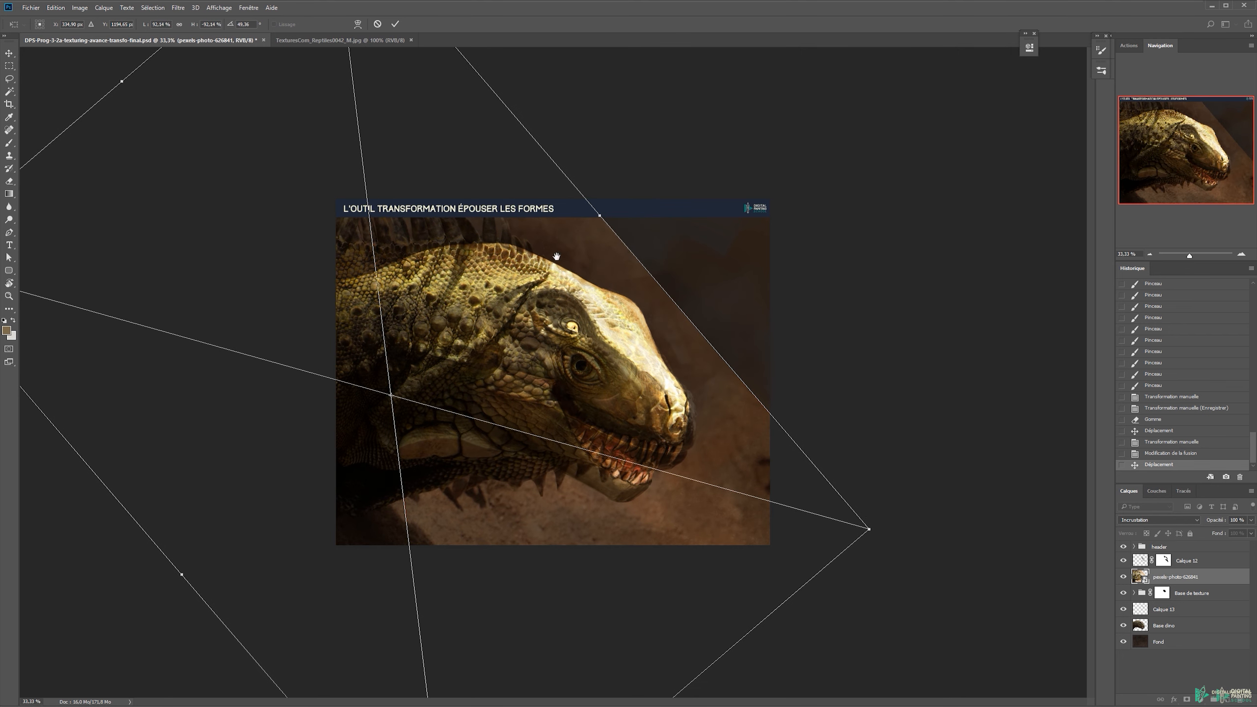
pyautogui.moveTo(751, 224); pyautogui.dragTo(770, 275)
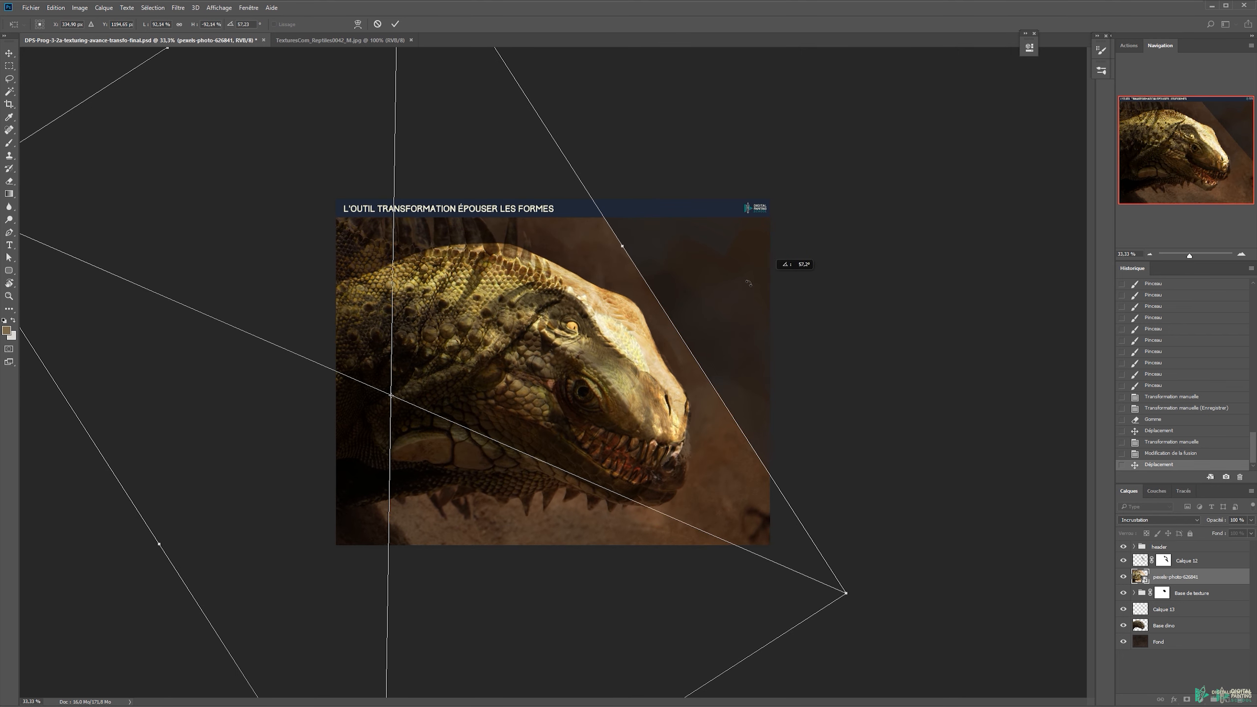
# Refine the iguana photo's position, rotation and size over the dinosaur's head, apply the transform and nudge the photo into place
pyautogui.moveTo(572, 339); pyautogui.dragTo(565, 329)
pyautogui.moveTo(708, 249); pyautogui.dragTo(711, 260)
pyautogui.moveTo(603, 327)
pyautogui.mouseDown()
pyautogui.moveTo(608, 317)
pyautogui.moveTo(590, 323)
pyautogui.mouseUp()
pyautogui.moveTo(513, 333); pyautogui.dragTo(526, 325)
pyautogui.hotkey('ctrl', '-')
pyautogui.moveTo(762, 533); pyautogui.dragTo(800, 553)
pyautogui.moveTo(690, 458); pyautogui.dragTo(677, 448)
pyautogui.press('Return')
pyautogui.hotkey('ctrl', '+')
pyautogui.hotkey('ctrl', '+')
pyautogui.moveTo(509, 424); pyautogui.dragTo(528, 427)
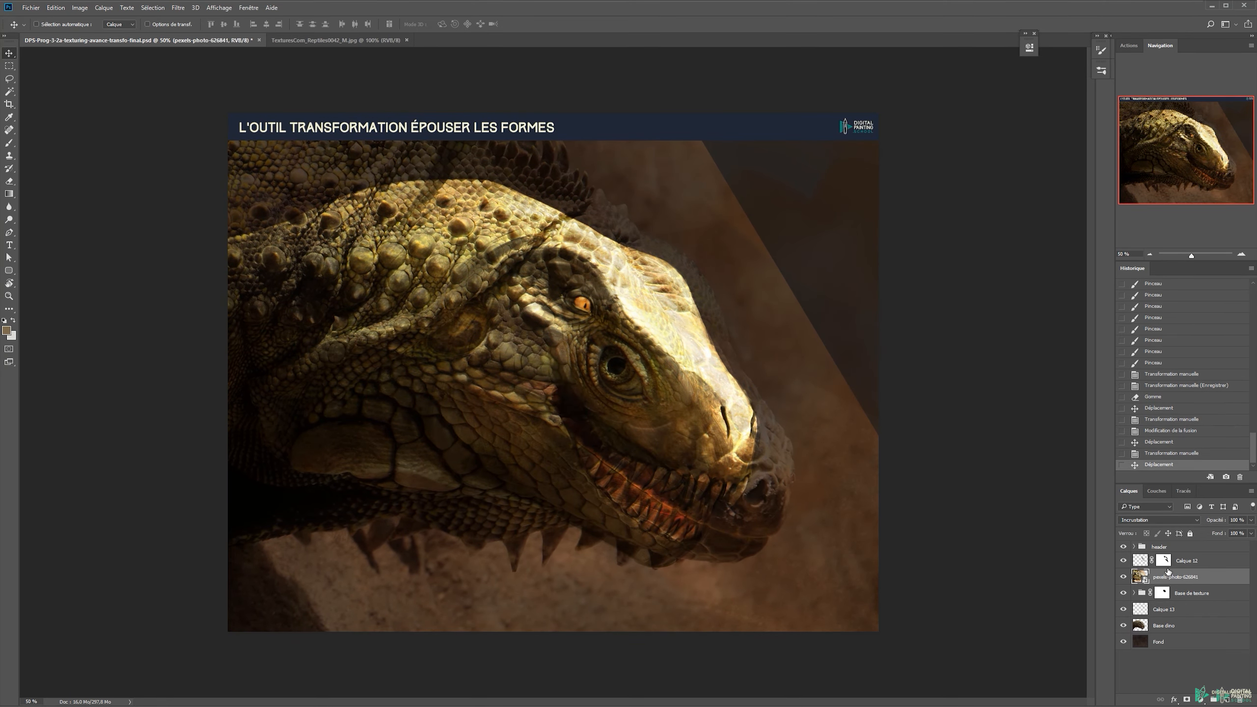
# Add a new layer above the iguana photo for guide marks and set the foreground colour to red
pyautogui.hotkey('ctrl', 'shift', 'n')
pyautogui.press('Return')
pyautogui.press('b')
pyautogui.click(6, 331)
pyautogui.click(600, 101)
pyautogui.click(616, 222)
pyautogui.press('Return')
pyautogui.press('v')
pyautogui.press('0')
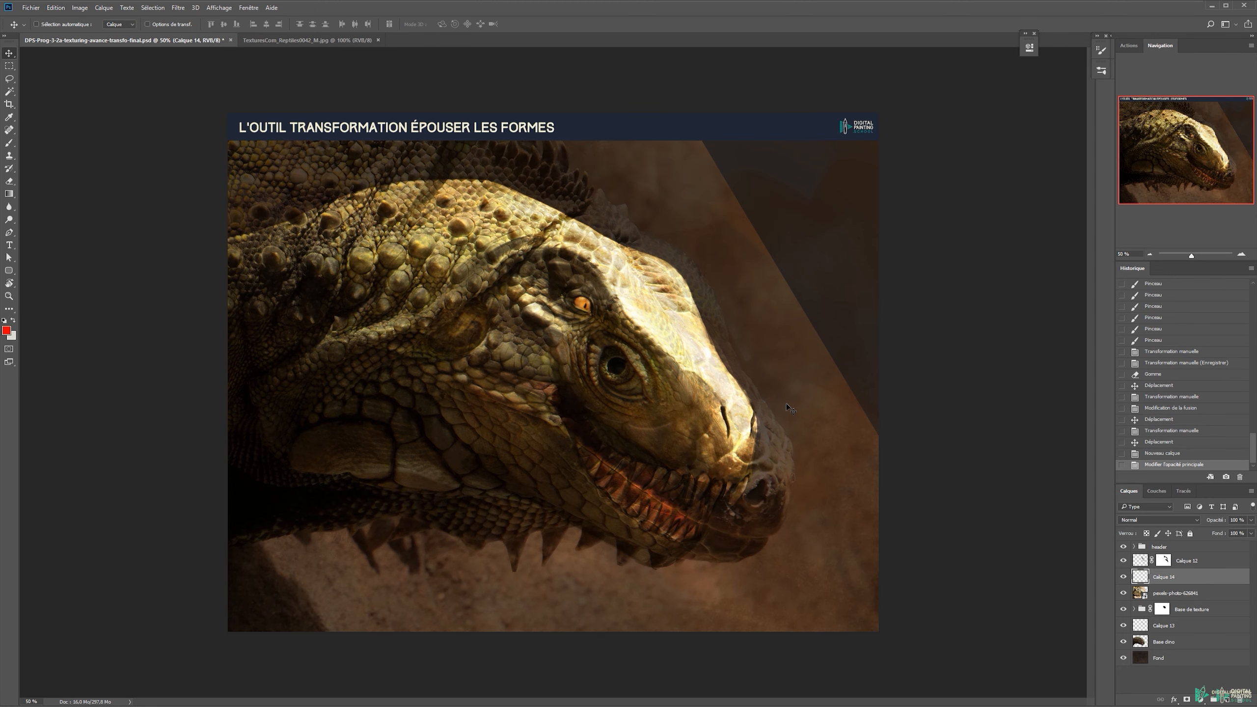
pyautogui.moveTo(1171, 583); pyautogui.dragTo(1147, 583)
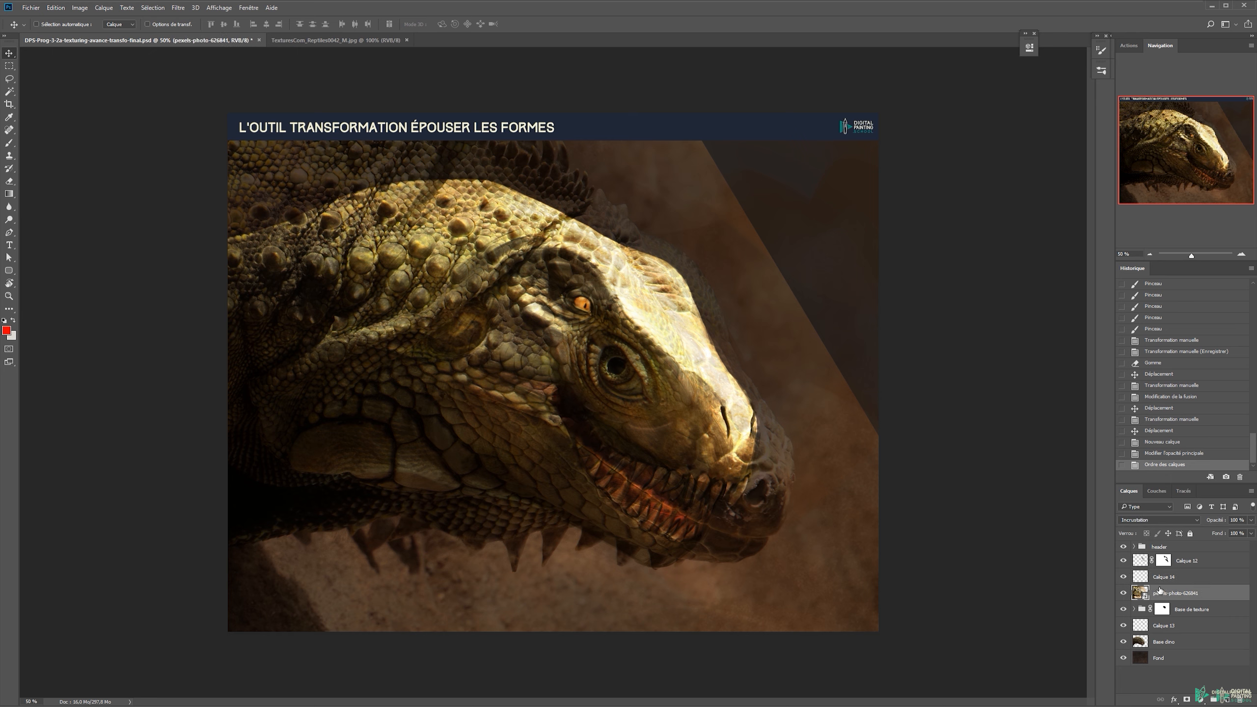
# Paint a red guide line along the underside of the dinosaur's lower jaw and trim it with the Eraser
pyautogui.press('b')
pyautogui.moveTo(675, 558); pyautogui.dragTo(571, 518)
pyautogui.moveTo(449, 433)
pyautogui.mouseDown()
pyautogui.moveTo(458, 396)
pyautogui.moveTo(448, 460)
pyautogui.mouseUp()
pyautogui.press('e')
pyautogui.moveTo(461, 404); pyautogui.dragTo(465, 451)
pyautogui.press('b')
pyautogui.press('e')
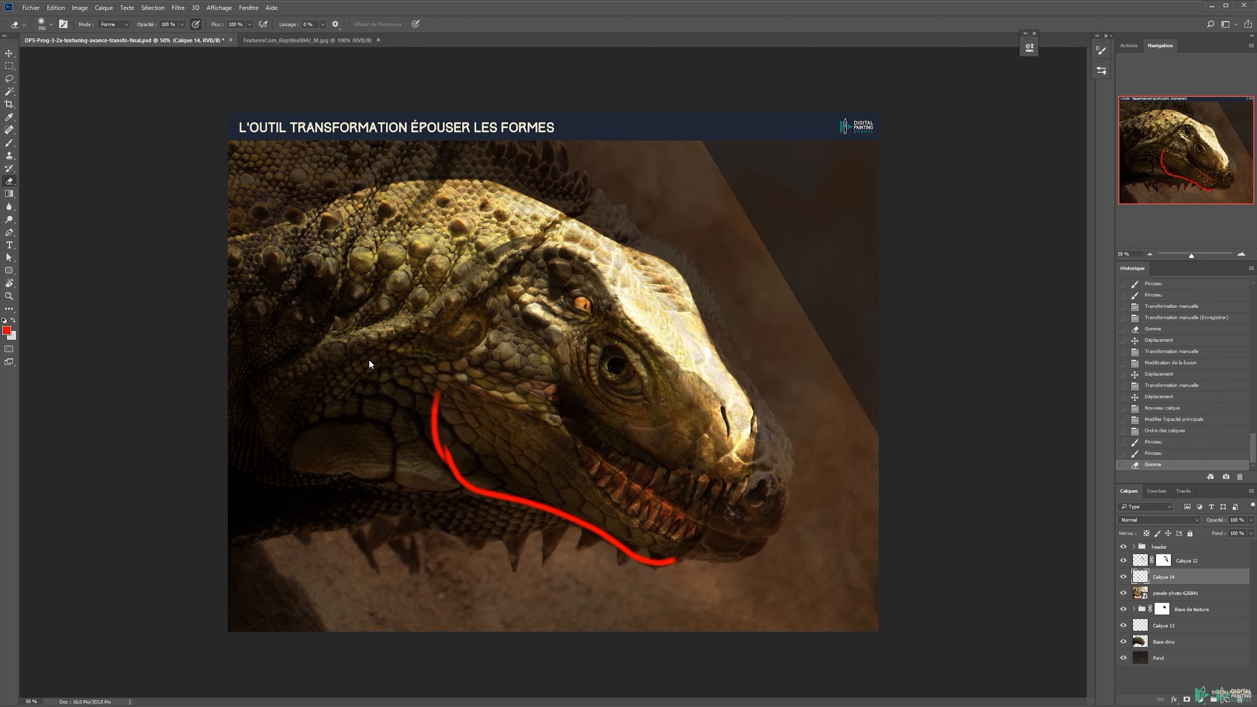
# Erase the red jaw line and try redrawing the guide from the chin back to the neck
pyautogui.moveTo(436, 406); pyautogui.dragTo(653, 560)
pyautogui.press('b')
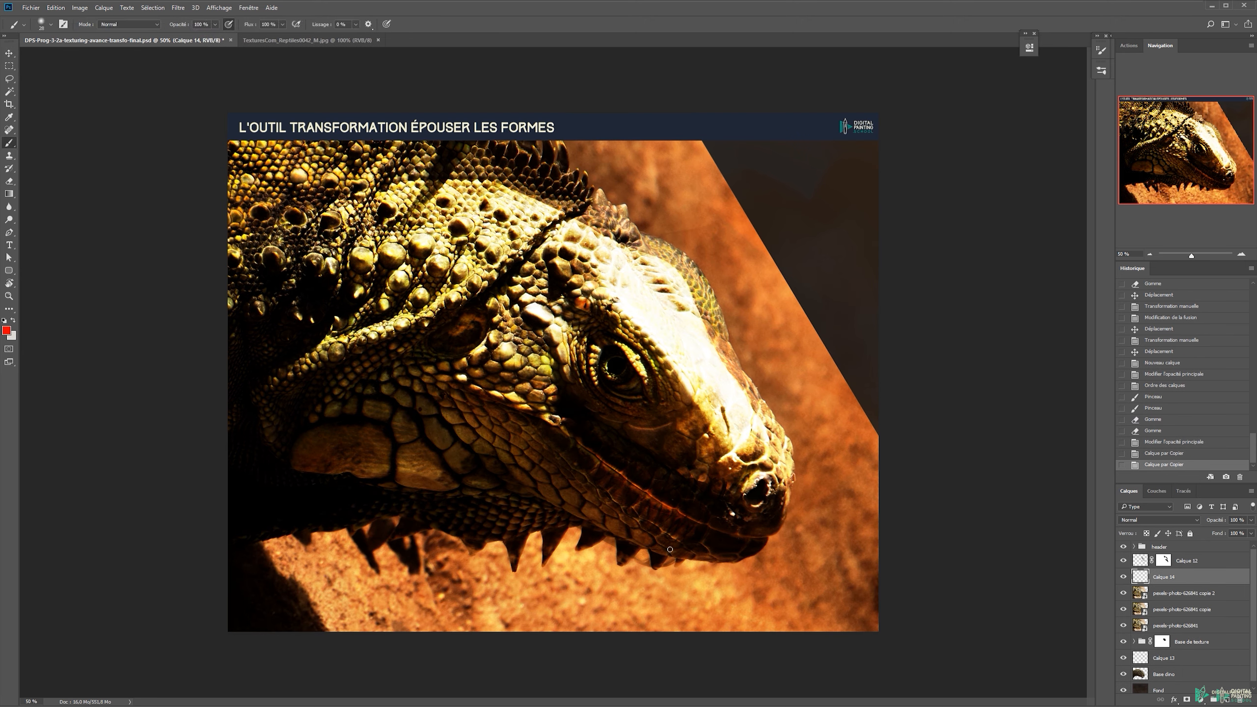
pyautogui.moveTo(682, 554)
pyautogui.mouseDown()
pyautogui.moveTo(608, 531)
pyautogui.moveTo(543, 486)
pyautogui.moveTo(493, 468)
pyautogui.moveTo(646, 541)
pyautogui.moveTo(448, 468)
pyautogui.moveTo(413, 372)
pyautogui.mouseUp()
pyautogui.hotkey('ctrl', 'z')
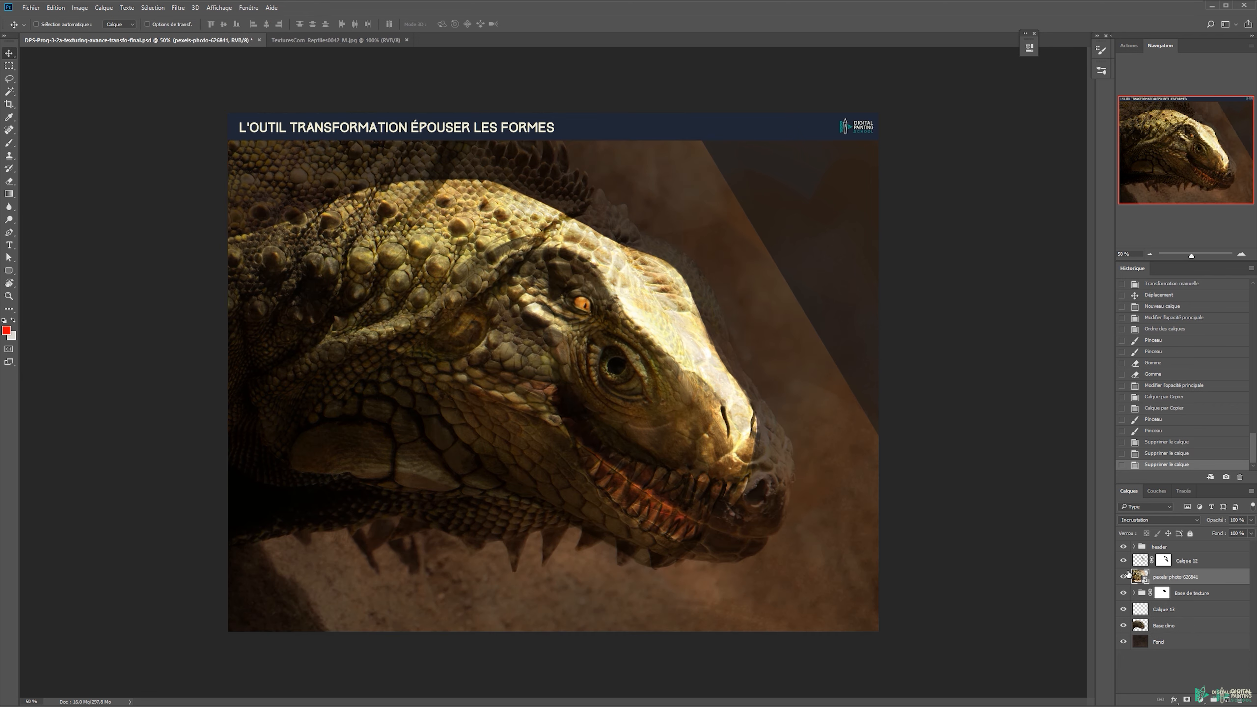
# Add a layer mask filled with black to the iguana photo and paint its scales back in over the rear of the lower jaw
pyautogui.click(1186, 700)
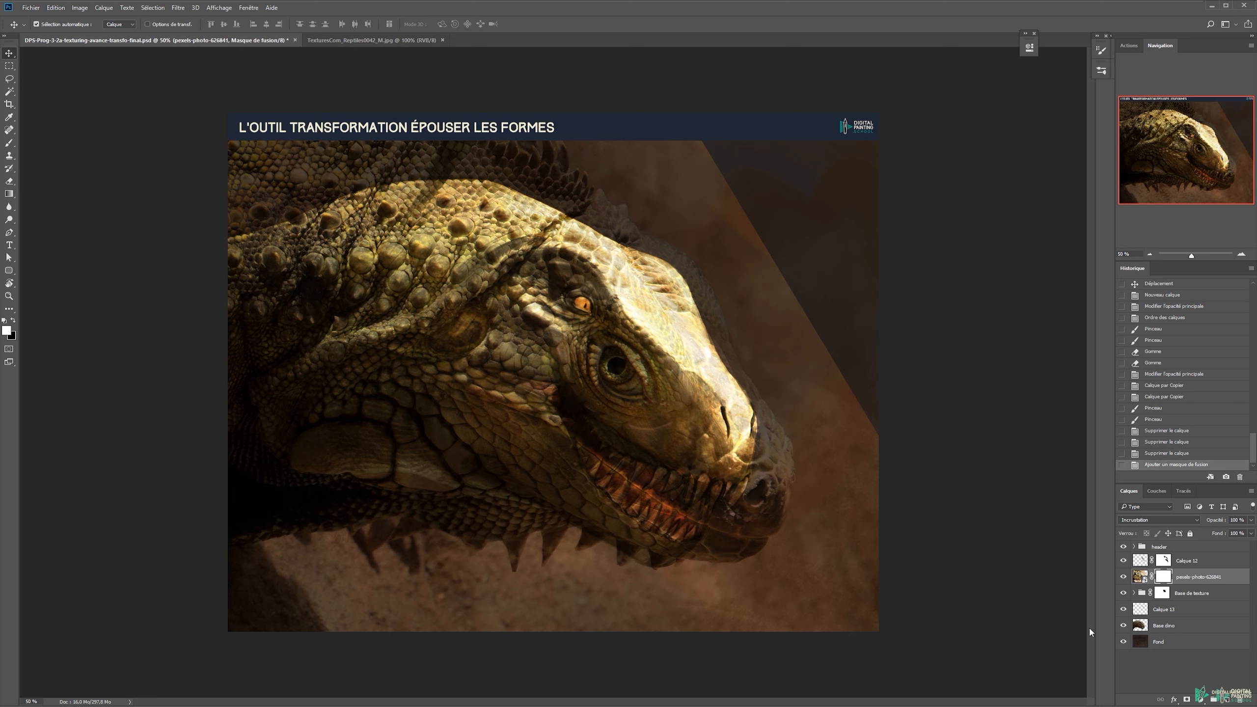
pyautogui.hotkey('ctrl', 'BackSpace')
pyautogui.press('b')
pyautogui.moveTo(426, 374)
pyautogui.mouseDown()
pyautogui.moveTo(446, 374)
pyautogui.moveTo(470, 429)
pyautogui.moveTo(495, 421)
pyautogui.moveTo(509, 446)
pyautogui.moveTo(463, 455)
pyautogui.mouseUp()
pyautogui.moveTo(440, 428)
pyautogui.mouseDown()
pyautogui.moveTo(465, 453)
pyautogui.moveTo(471, 426)
pyautogui.mouseUp()
pyautogui.moveTo(466, 369); pyautogui.dragTo(449, 381)
pyautogui.moveTo(435, 381); pyautogui.dragTo(441, 411)
pyautogui.moveTo(500, 475); pyautogui.dragTo(475, 472)
# Reveal the scales along the lower jaw to the chin and mask out the excess along the patch's upper rear edge
pyautogui.moveTo(472, 474)
pyautogui.mouseDown()
pyautogui.moveTo(471, 457)
pyautogui.moveTo(574, 529)
pyautogui.mouseUp()
pyautogui.hotkey('ctrl', 'z')
pyautogui.moveTo(572, 497)
pyautogui.mouseDown()
pyautogui.moveTo(566, 477)
pyautogui.moveTo(583, 495)
pyautogui.mouseUp()
pyautogui.moveTo(478, 378); pyautogui.dragTo(524, 406)
pyautogui.moveTo(509, 396)
pyautogui.mouseDown()
pyautogui.moveTo(552, 421)
pyautogui.moveTo(589, 503)
pyautogui.mouseUp()
pyautogui.moveTo(580, 472)
pyautogui.mouseDown()
pyautogui.moveTo(644, 547)
pyautogui.moveTo(601, 532)
pyautogui.moveTo(632, 544)
pyautogui.mouseUp()
pyautogui.moveTo(596, 493); pyautogui.dragTo(662, 548)
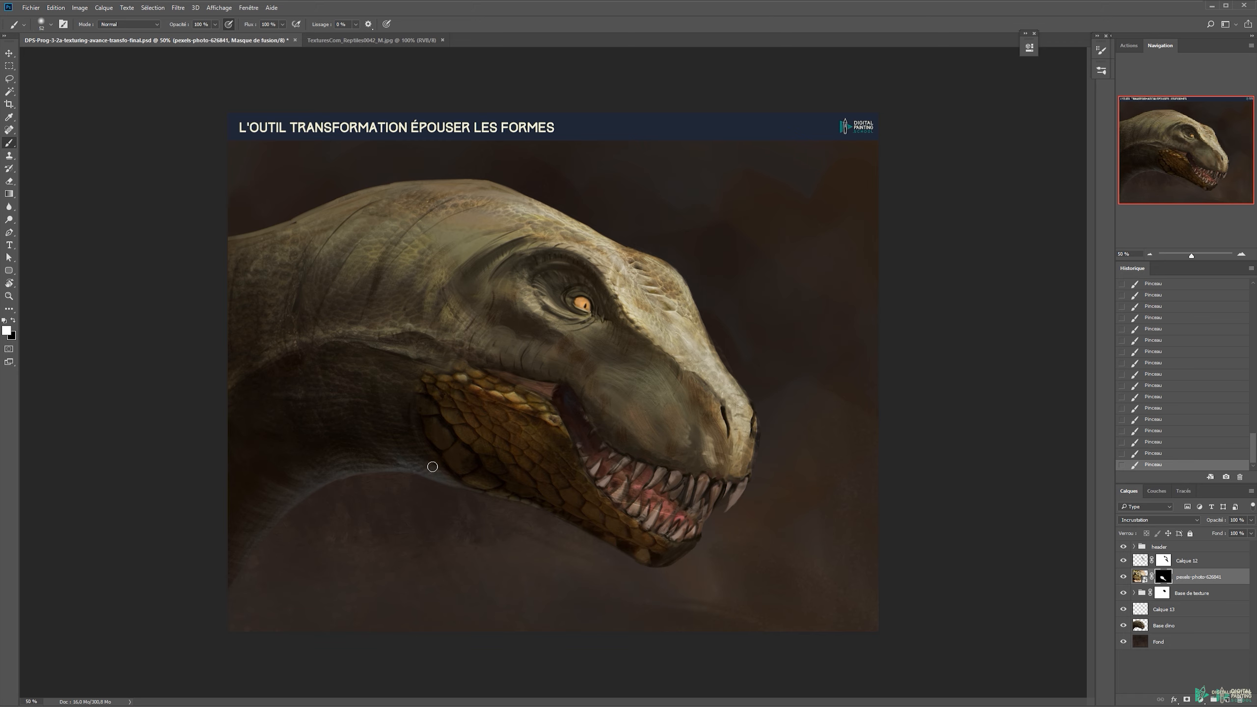
pyautogui.press('x')
pyautogui.moveTo(451, 366); pyautogui.dragTo(423, 416)
pyautogui.press('v')
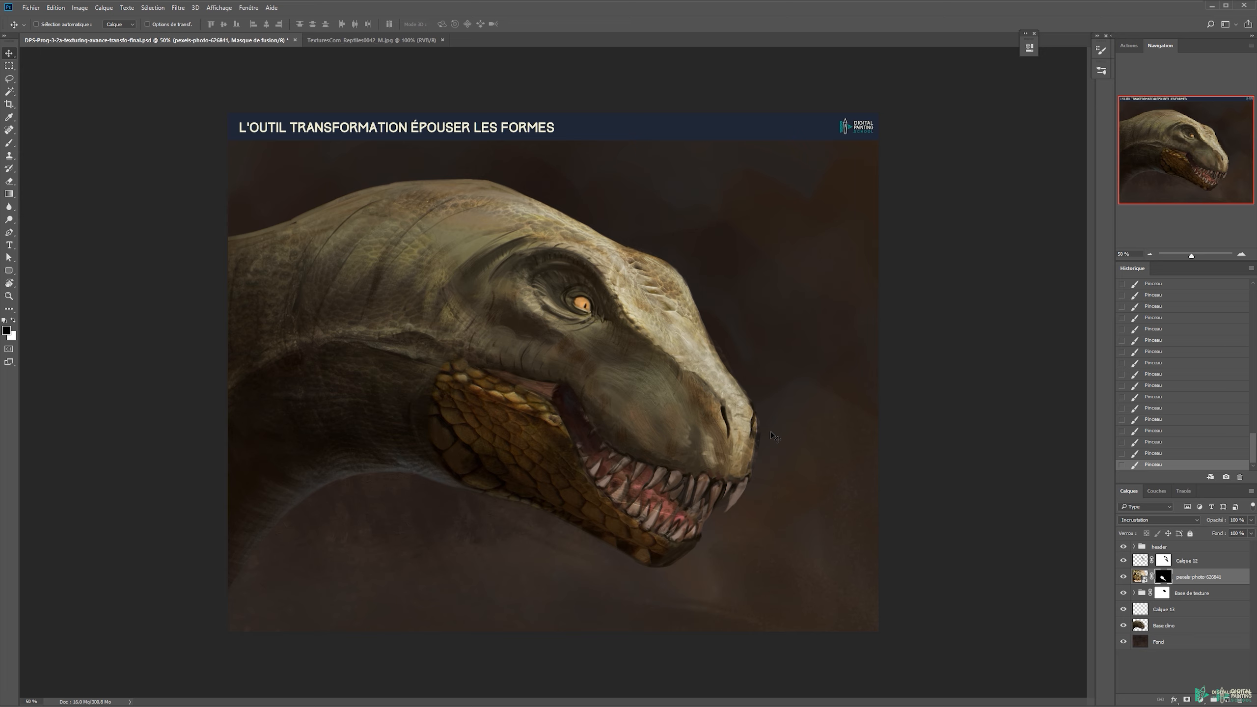
# Unlink the iguana photo from its layer mask and shift the photo within the masked jaw area
pyautogui.click(1152, 578)
pyautogui.click(1147, 576)
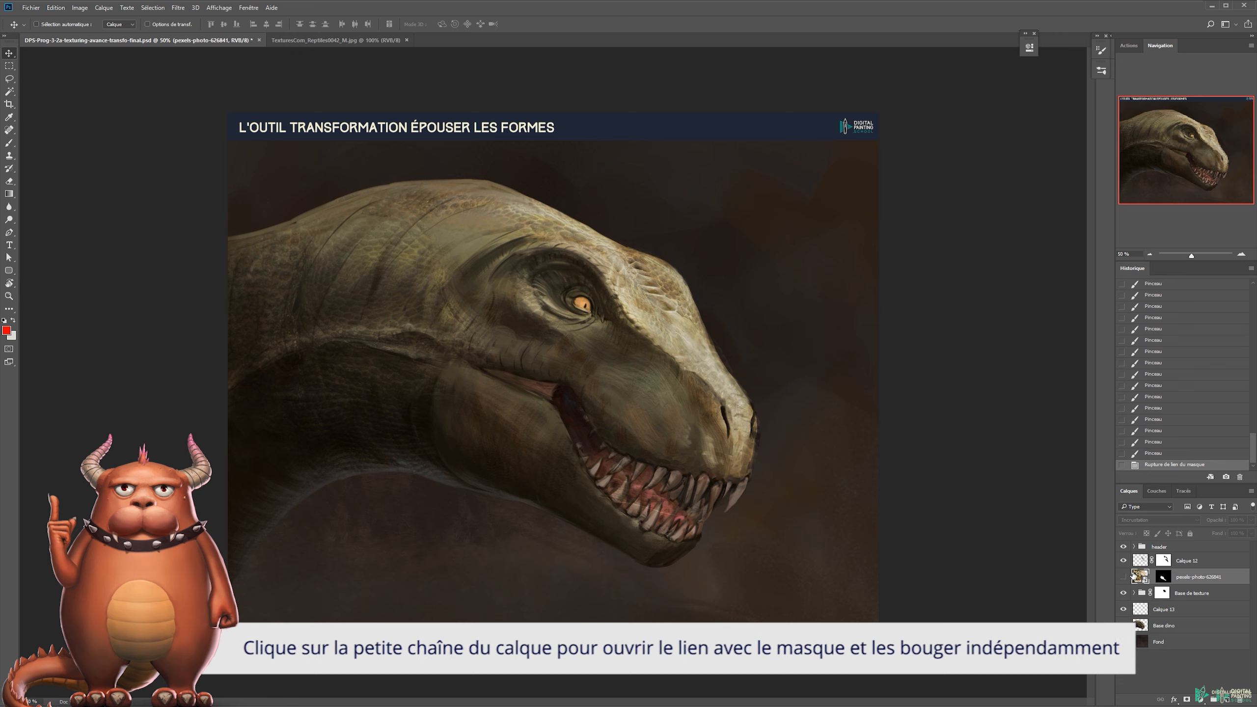
pyautogui.moveTo(515, 396); pyautogui.dragTo(493, 419)
# Rotate, scale down and reposition the iguana photo independently of its mask so large scales cover the jaw corner, and apply the transform
pyautogui.hotkey('ctrl', 't')
pyautogui.moveTo(760, 154); pyautogui.dragTo(786, 198)
pyautogui.moveTo(533, 361)
pyautogui.mouseDown()
pyautogui.moveTo(574, 316)
pyautogui.moveTo(579, 339)
pyautogui.moveTo(547, 343)
pyautogui.mouseUp()
pyautogui.moveTo(762, 163); pyautogui.dragTo(777, 189)
pyautogui.moveTo(650, 215); pyautogui.dragTo(690, 255)
pyautogui.hotkey('ctrl', '-')
pyautogui.moveTo(873, 688); pyautogui.dragTo(807, 643)
pyautogui.moveTo(606, 442)
pyautogui.mouseDown()
pyautogui.moveTo(644, 443)
pyautogui.moveTo(600, 420)
pyautogui.moveTo(606, 429)
pyautogui.mouseUp()
pyautogui.moveTo(786, 634); pyautogui.dragTo(745, 608)
pyautogui.moveTo(587, 433); pyautogui.dragTo(607, 432)
pyautogui.moveTo(758, 608); pyautogui.dragTo(803, 639)
pyautogui.moveTo(731, 542); pyautogui.dragTo(715, 534)
pyautogui.moveTo(788, 515)
pyautogui.mouseDown()
pyautogui.moveTo(800, 505)
pyautogui.moveTo(783, 514)
pyautogui.mouseUp()
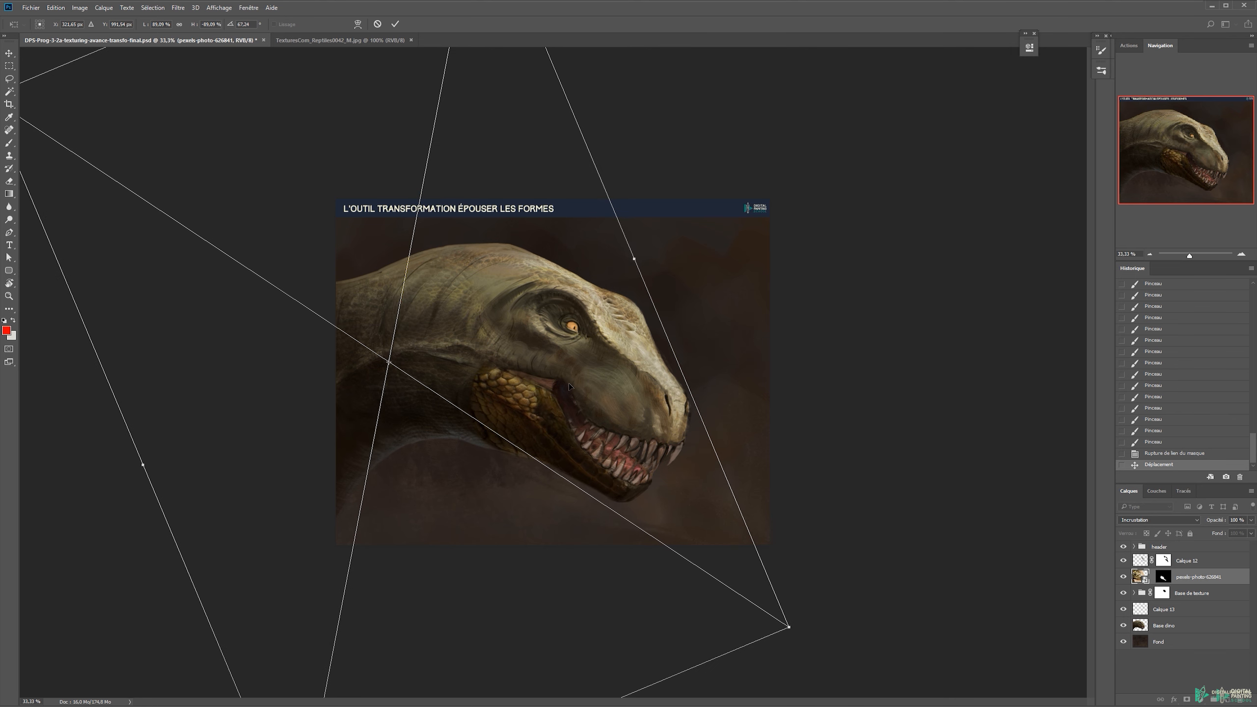
pyautogui.moveTo(789, 627); pyautogui.dragTo(748, 600)
pyautogui.moveTo(704, 557)
pyautogui.mouseDown()
pyautogui.moveTo(745, 569)
pyautogui.moveTo(711, 539)
pyautogui.mouseUp()
pyautogui.press('Return')
# Desaturate the iguana photo with a Hue/Saturation smart filter
pyautogui.hotkey('ctrl', 'space')
pyautogui.keyDown('ctrl'); pyautogui.click(519, 438); pyautogui.keyUp('ctrl')
pyautogui.keyDown('ctrl'); pyautogui.click(519, 438); pyautogui.keyUp('ctrl')
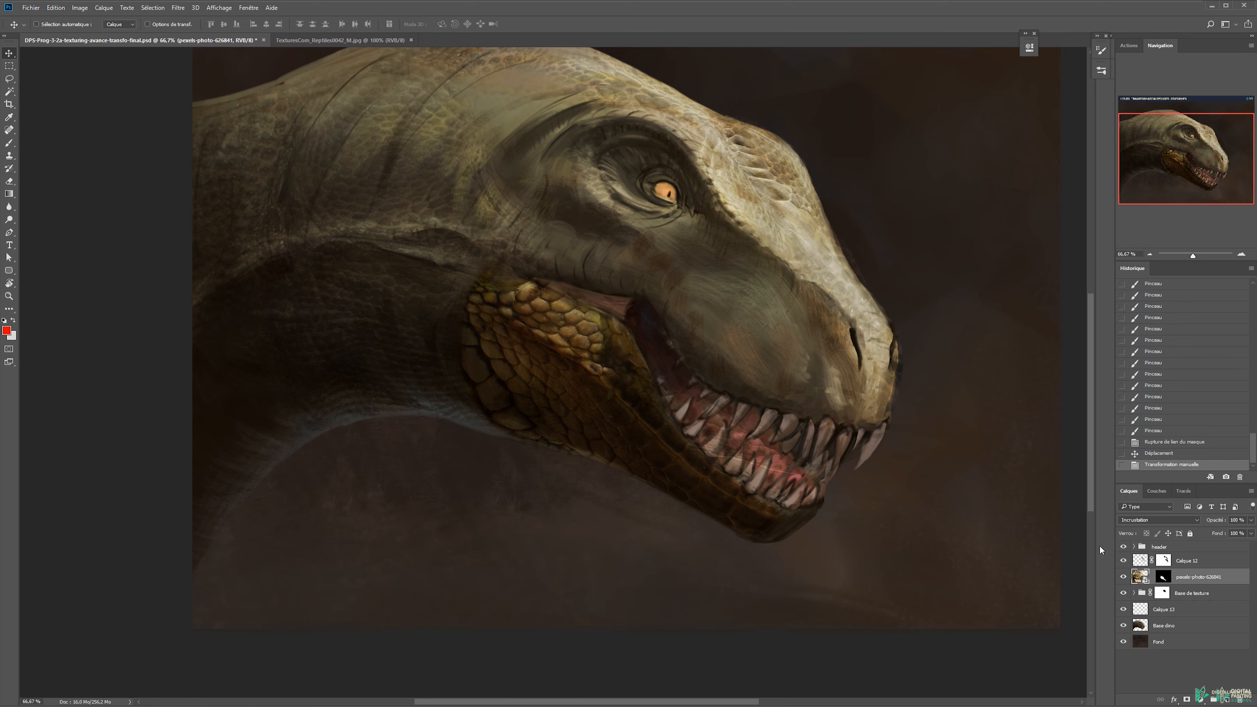
pyautogui.hotkey('ctrl', 'u')
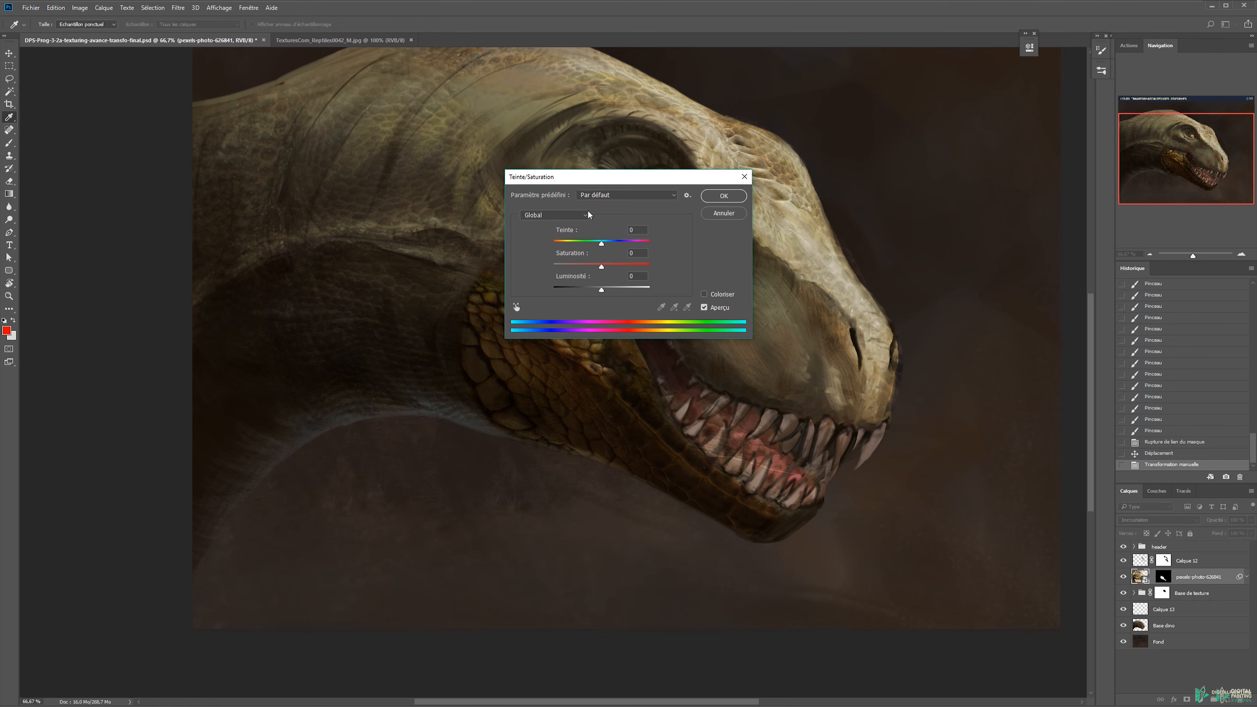
pyautogui.moveTo(601, 268); pyautogui.dragTo(572, 270)
pyautogui.click(724, 196)
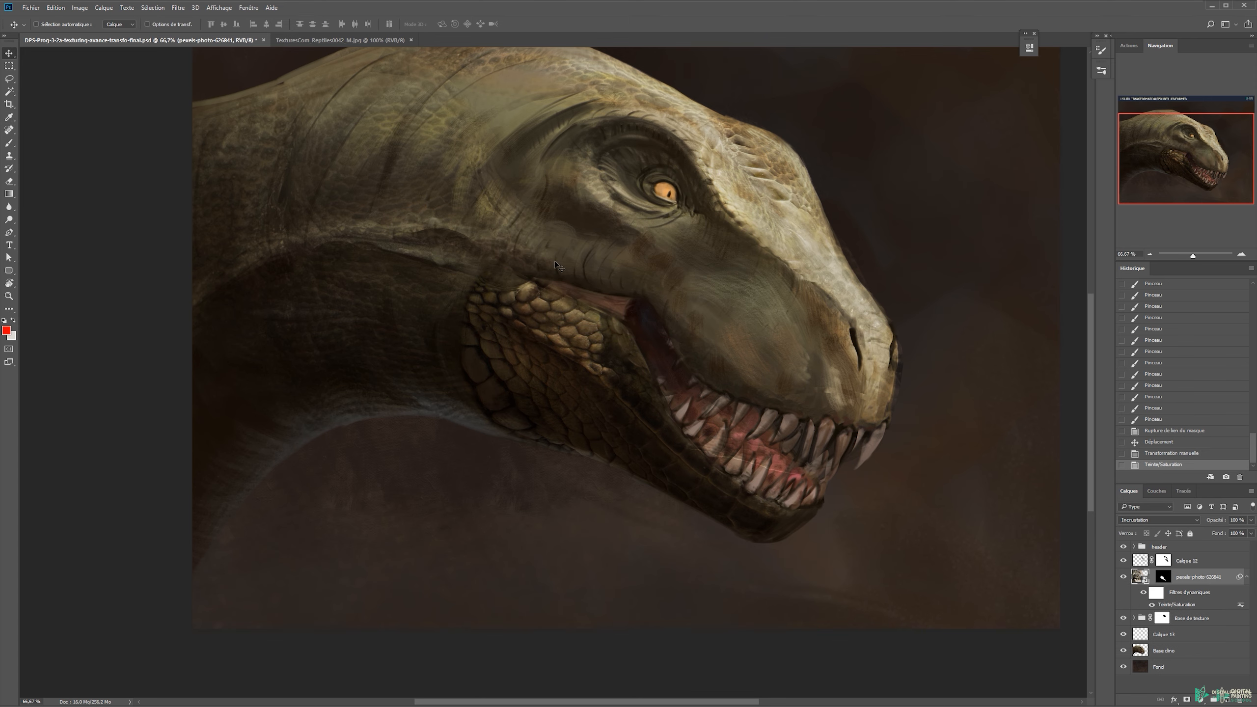
# Apply a Levels adjustment to the iguana photo with the black output level raised to 12
pyautogui.hotkey('ctrl', 'l')
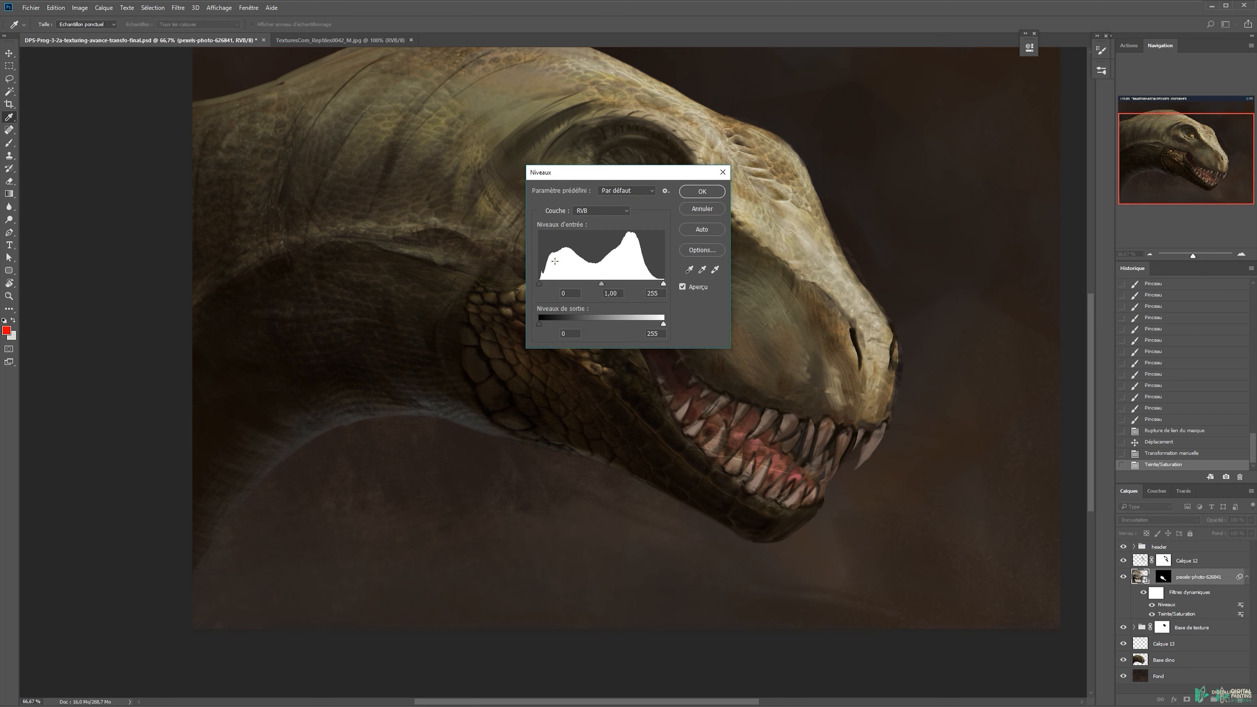
pyautogui.moveTo(633, 177); pyautogui.dragTo(858, 181)
pyautogui.moveTo(779, 322); pyautogui.dragTo(780, 325)
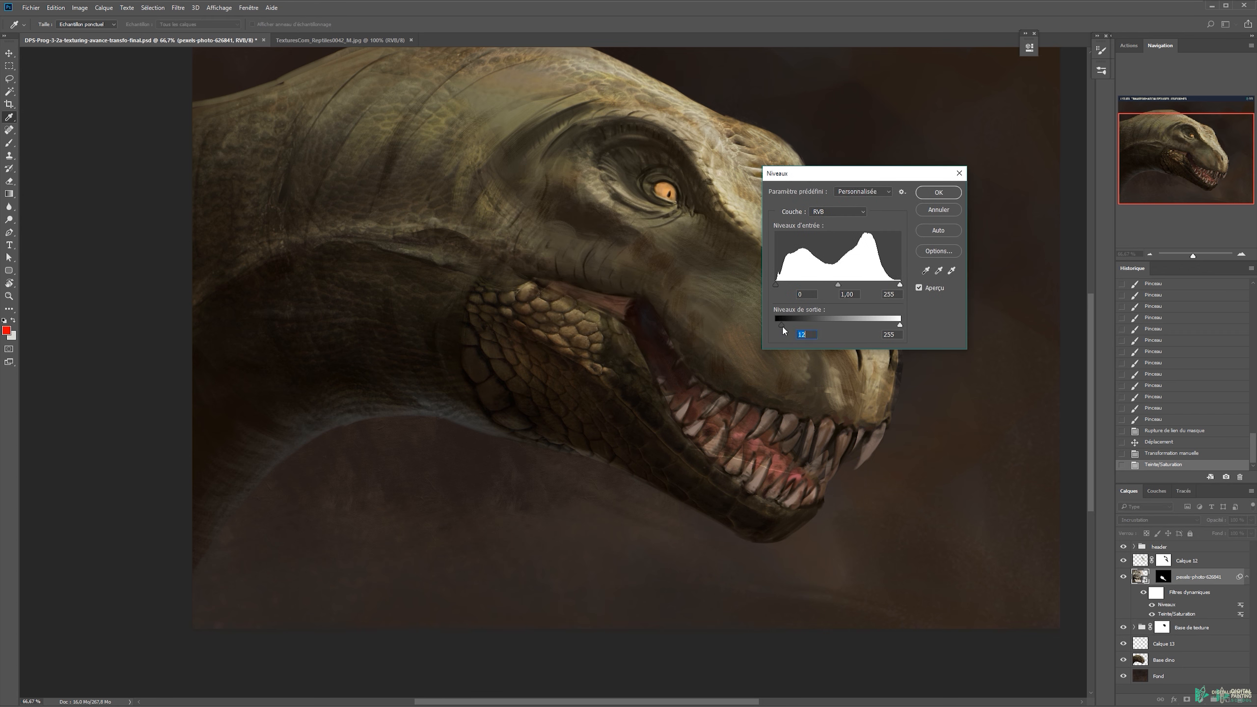
pyautogui.press('Return')
pyautogui.press('v')
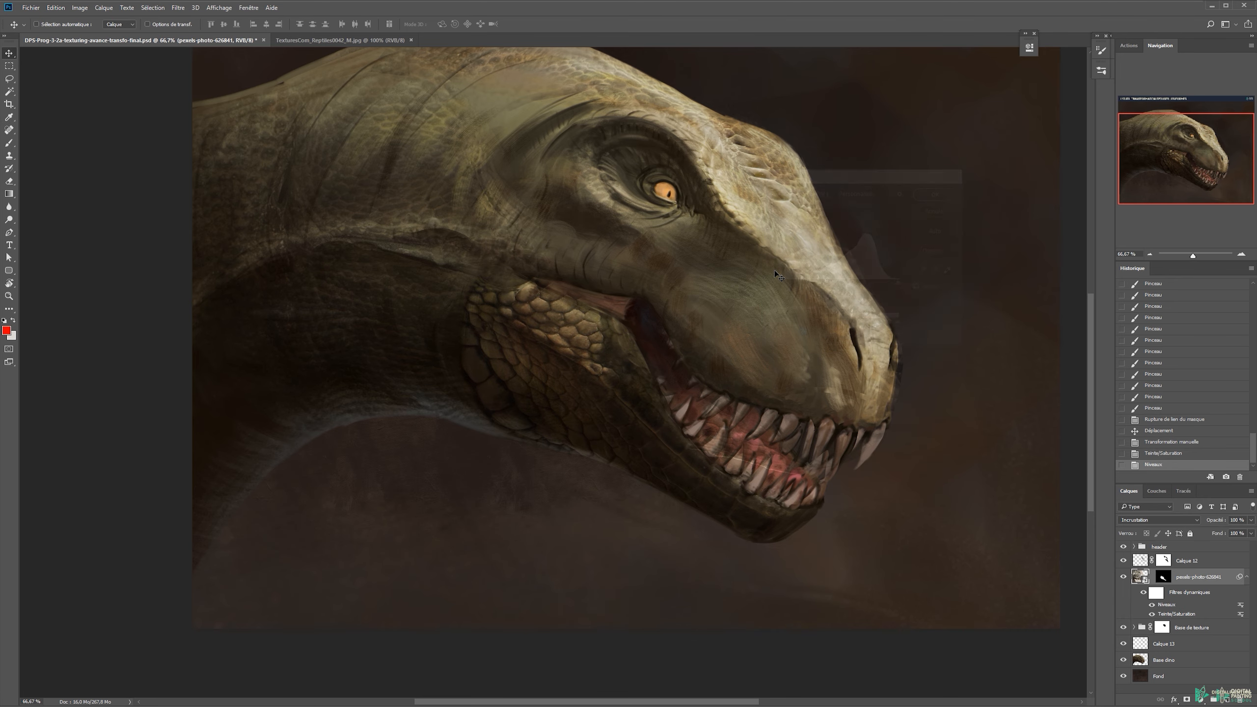
# Set the iguana photo layer's opacity to 80%
pyautogui.press('8')
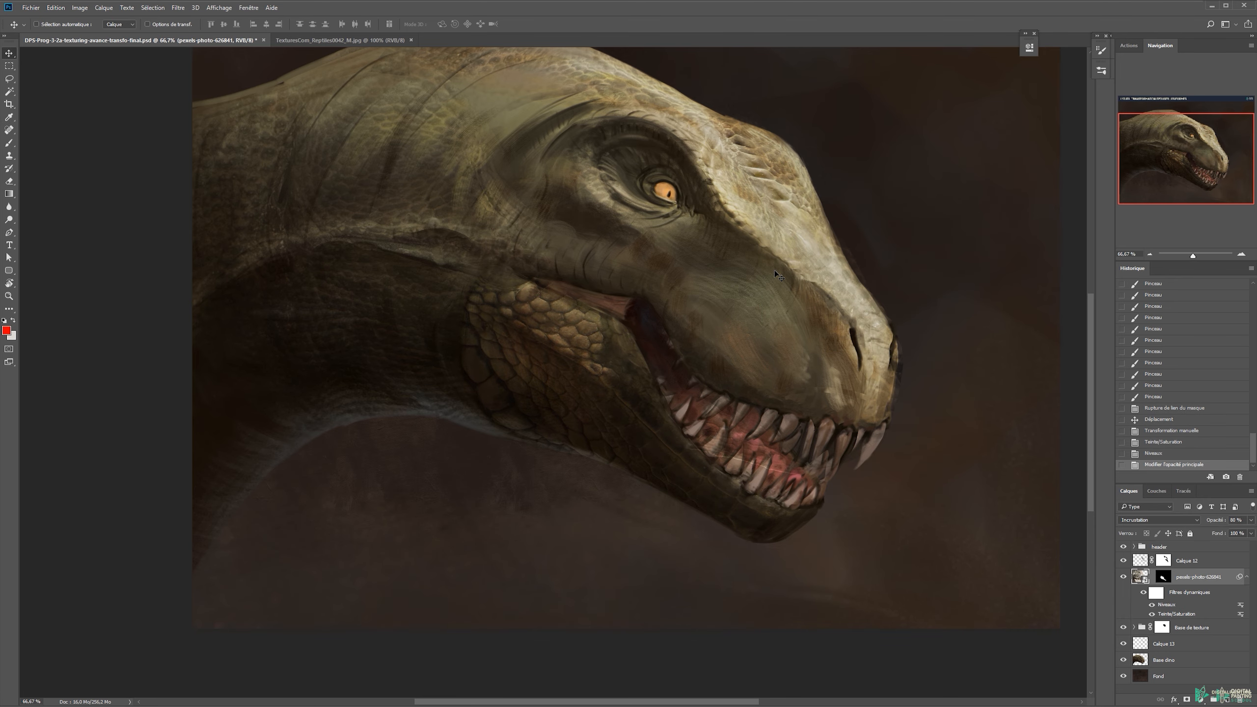
pyautogui.hotkey('ctrl', '-')
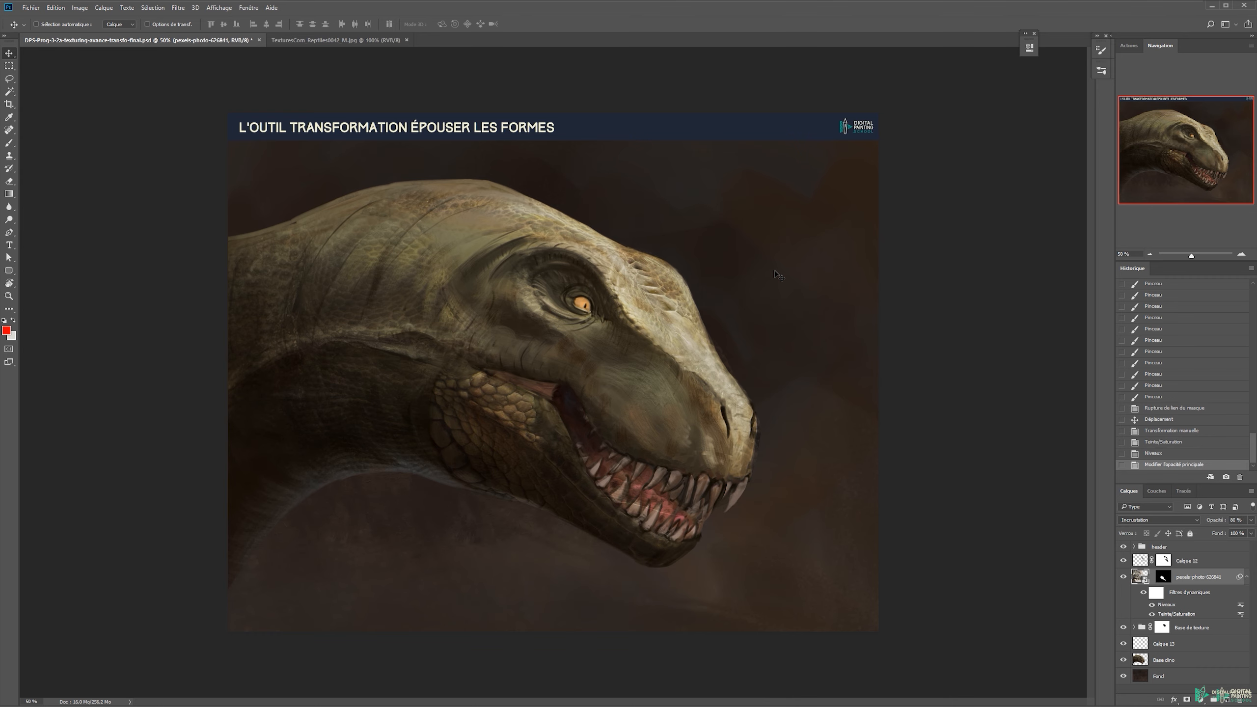
pyautogui.hotkey('ctrl', '+')
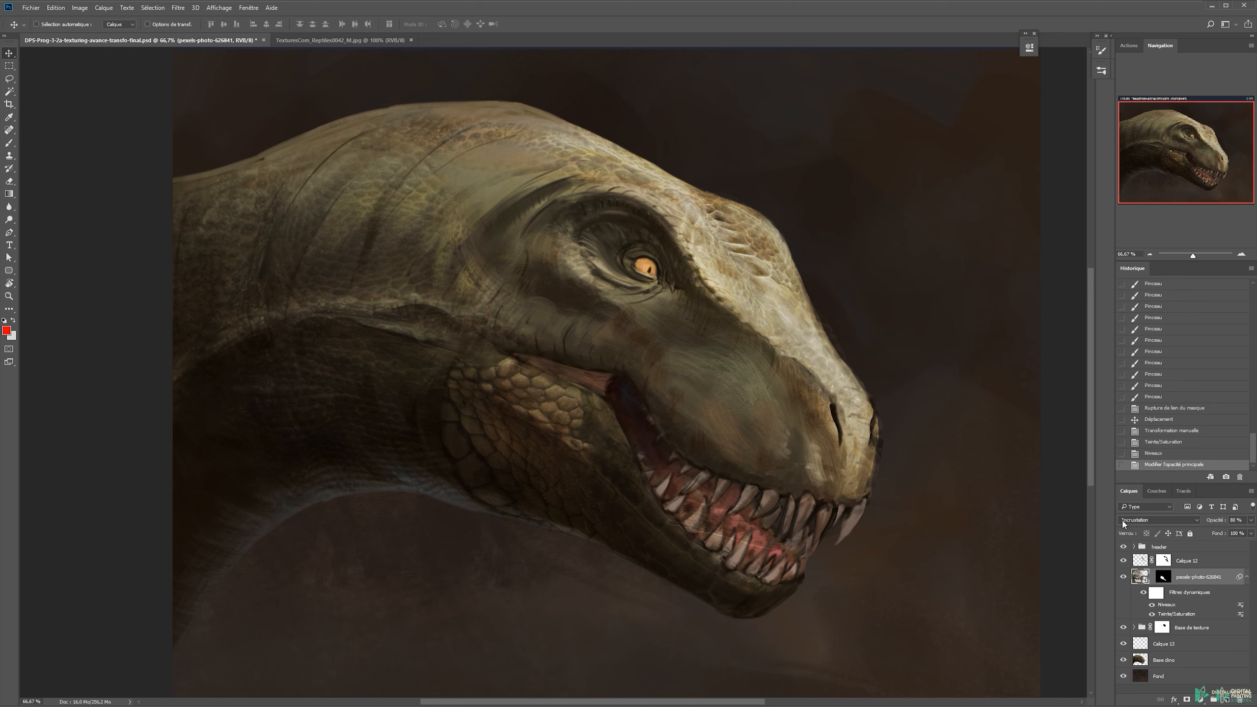
# Add a new layer above the iguana photo and set the brush size to 22 px
pyautogui.hotkey('ctrl', 'shift', 'alt', 'n')
pyautogui.press('b')
pyautogui.rightClick(519, 436)
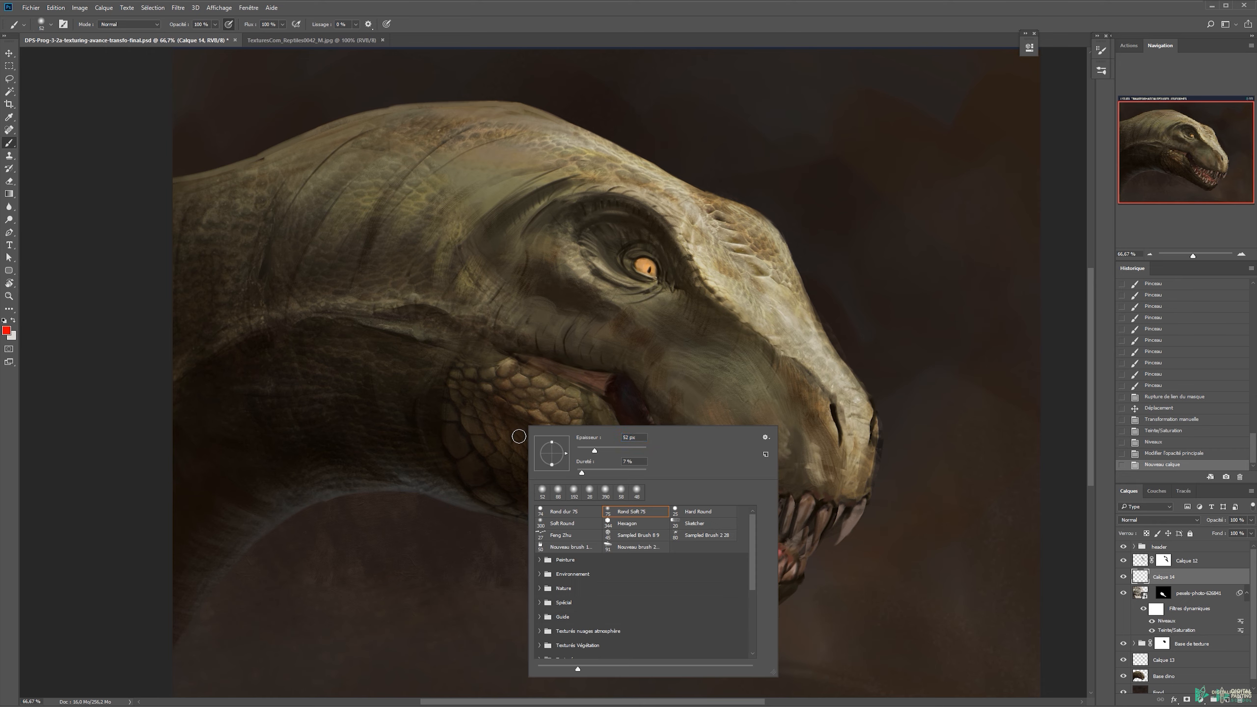
pyautogui.write('22')
pyautogui.press('Return')
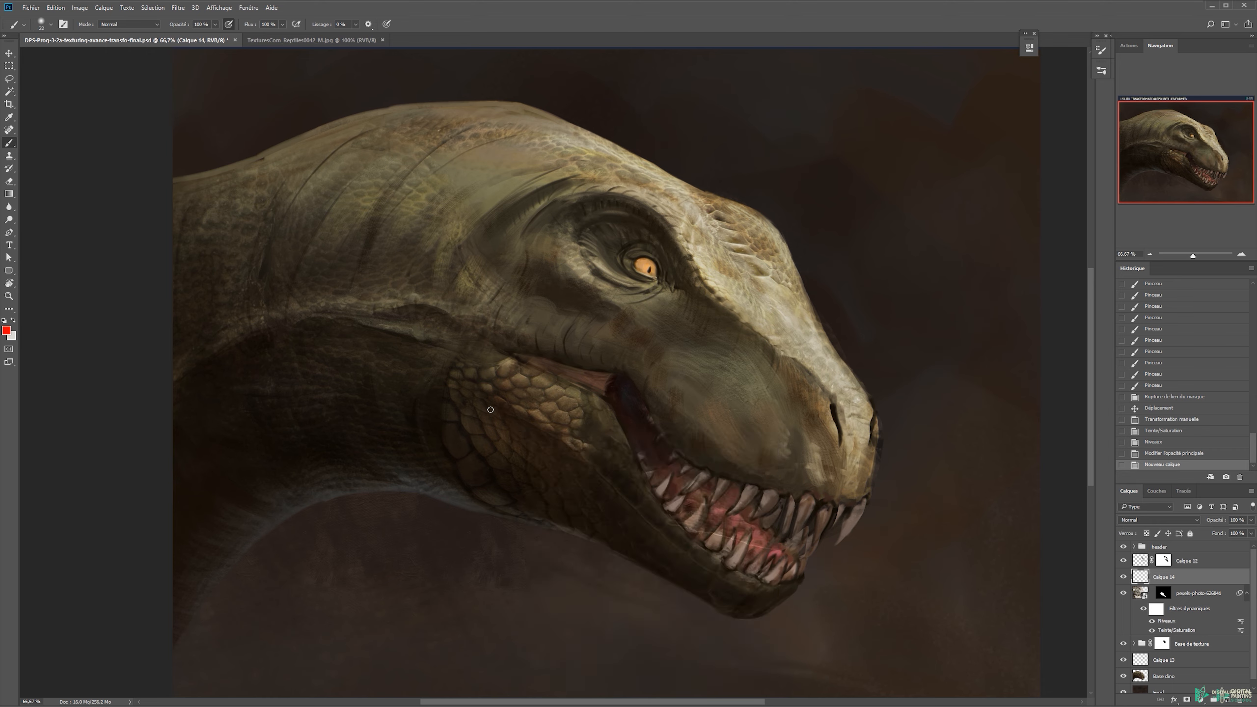
# Paint curved red contour lines across the lower jaw to show its rounded volume
pyautogui.moveTo(474, 497)
pyautogui.mouseDown()
pyautogui.moveTo(451, 450)
pyautogui.moveTo(470, 373)
pyautogui.moveTo(491, 345)
pyautogui.mouseUp()
pyautogui.moveTo(509, 513)
pyautogui.mouseDown()
pyautogui.moveTo(506, 472)
pyautogui.moveTo(547, 378)
pyautogui.mouseUp()
pyautogui.moveTo(567, 531); pyautogui.dragTo(595, 406)
pyautogui.moveTo(513, 505)
pyautogui.mouseDown()
pyautogui.moveTo(523, 520)
pyautogui.moveTo(474, 498)
pyautogui.mouseUp()
pyautogui.moveTo(611, 550)
pyautogui.mouseDown()
pyautogui.moveTo(606, 517)
pyautogui.moveTo(640, 474)
pyautogui.mouseUp()
# Paint lengthwise red contour lines along the jaw and its upper and lower edges to complete the guide grid
pyautogui.moveTo(439, 438); pyautogui.dragTo(625, 527)
pyautogui.moveTo(460, 381); pyautogui.dragTo(643, 500)
pyautogui.hotkey('ctrl', 'z')
pyautogui.moveTo(458, 379); pyautogui.dragTo(643, 503)
pyautogui.moveTo(487, 350); pyautogui.dragTo(622, 417)
pyautogui.moveTo(461, 480)
pyautogui.mouseDown()
pyautogui.moveTo(481, 506)
pyautogui.moveTo(573, 545)
pyautogui.mouseUp()
pyautogui.hotkey('ctrl', 'z')
pyautogui.moveTo(480, 503); pyautogui.dragTo(607, 555)
pyautogui.moveTo(569, 270)
pyautogui.mouseDown()
pyautogui.moveTo(422, 300)
pyautogui.moveTo(564, 270)
pyautogui.mouseUp()
pyautogui.hotkey('ctrl', 'z')
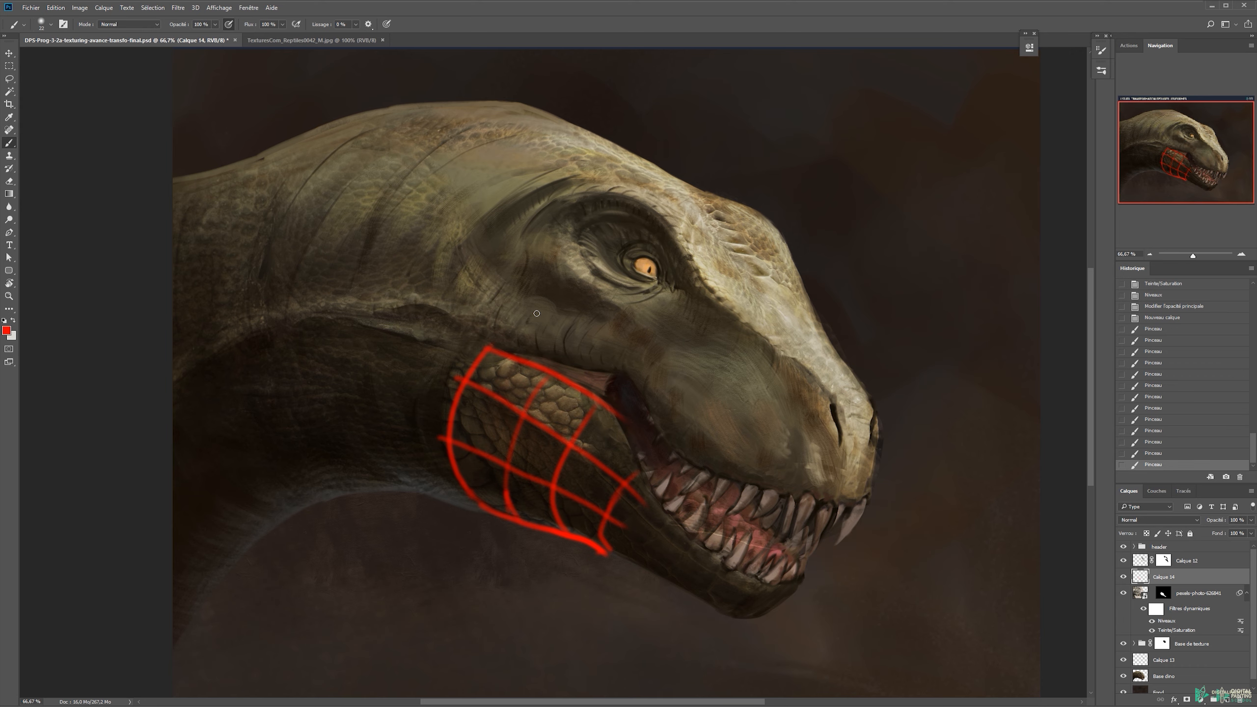
# Delete the layer holding the red guide grid
pyautogui.press('Delete')
pyautogui.press('v')
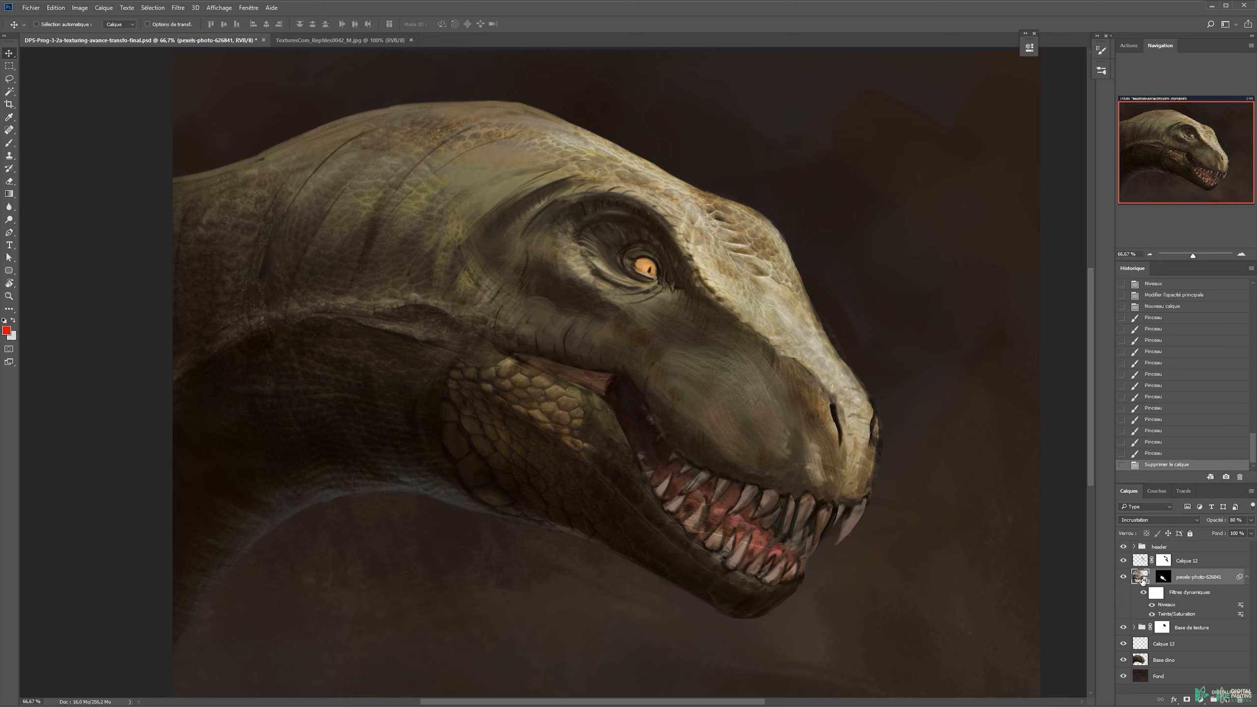
pyautogui.hotkey('ctrl', 't')
pyautogui.moveTo(533, 320); pyautogui.dragTo(558, 396)
pyautogui.press('Escape')
# Duplicate the iguana photo layer, hide the original, collapse both smart filter lists and select the copy
pyautogui.hotkey('ctrl', 'j')
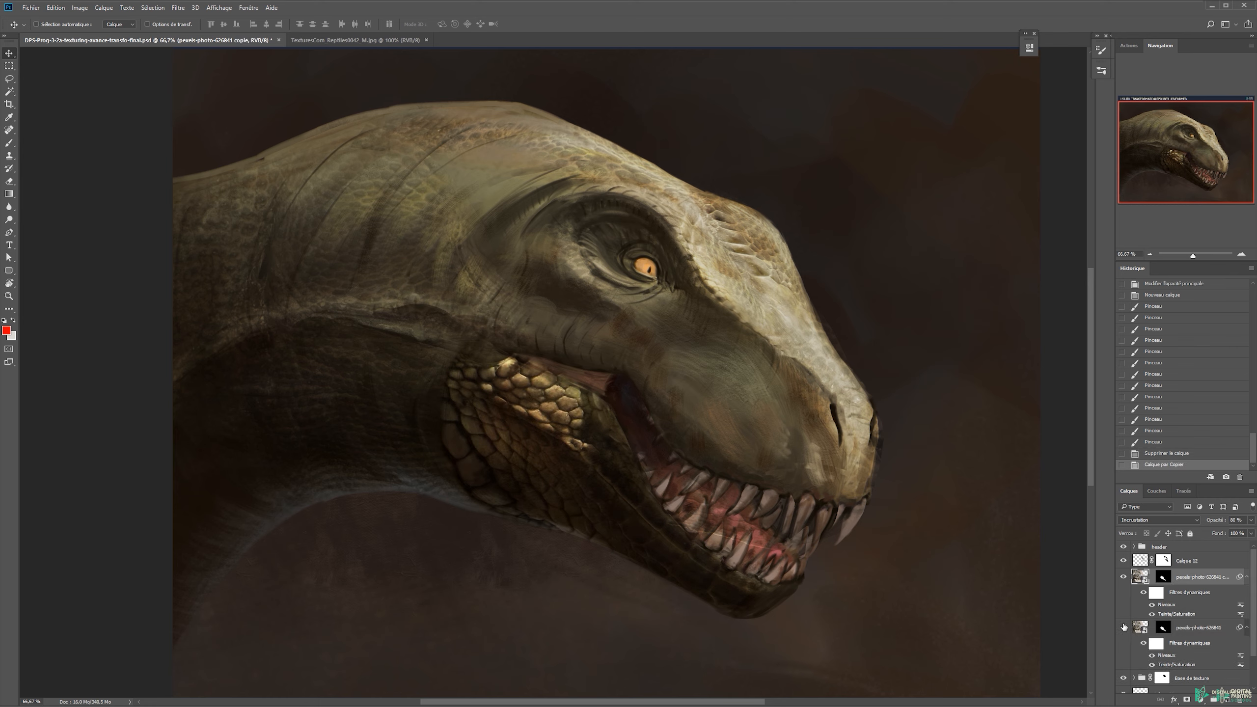
pyautogui.click(1124, 628)
pyautogui.click(1232, 625)
pyautogui.click(1247, 628)
pyautogui.click(1247, 577)
pyautogui.click(1220, 578)
# Rasterize the visible scales by merging the iguana photo copy with a new empty layer
pyautogui.hotkey('ctrl', 'shift', 'alt', 'n')
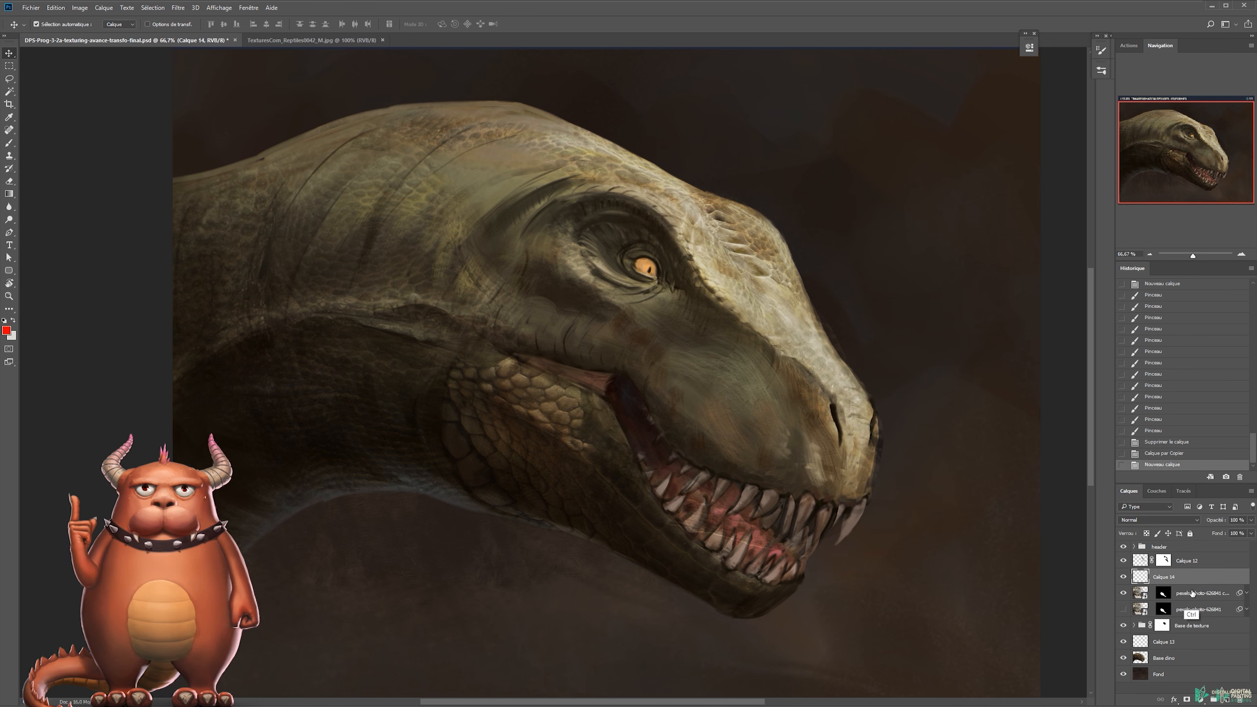
pyautogui.keyDown('ctrl'); pyautogui.click(1192, 593); pyautogui.keyUp('ctrl')
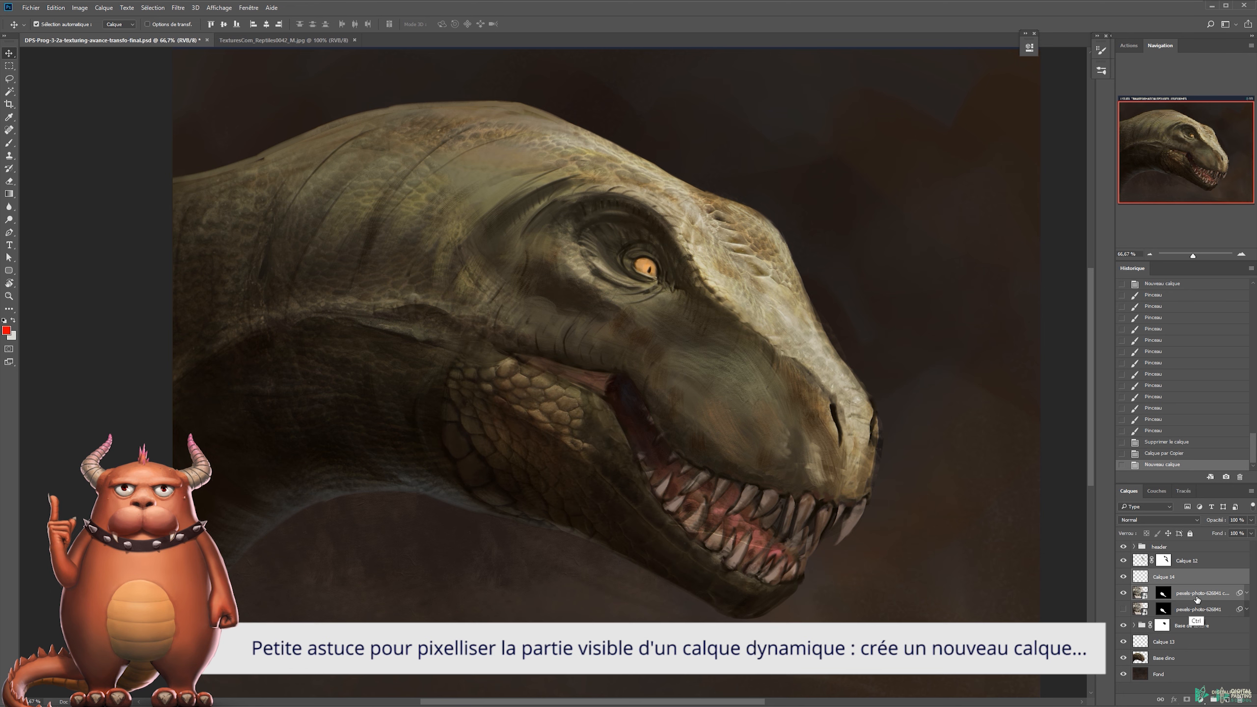
pyautogui.hotkey('ctrl', 'e')
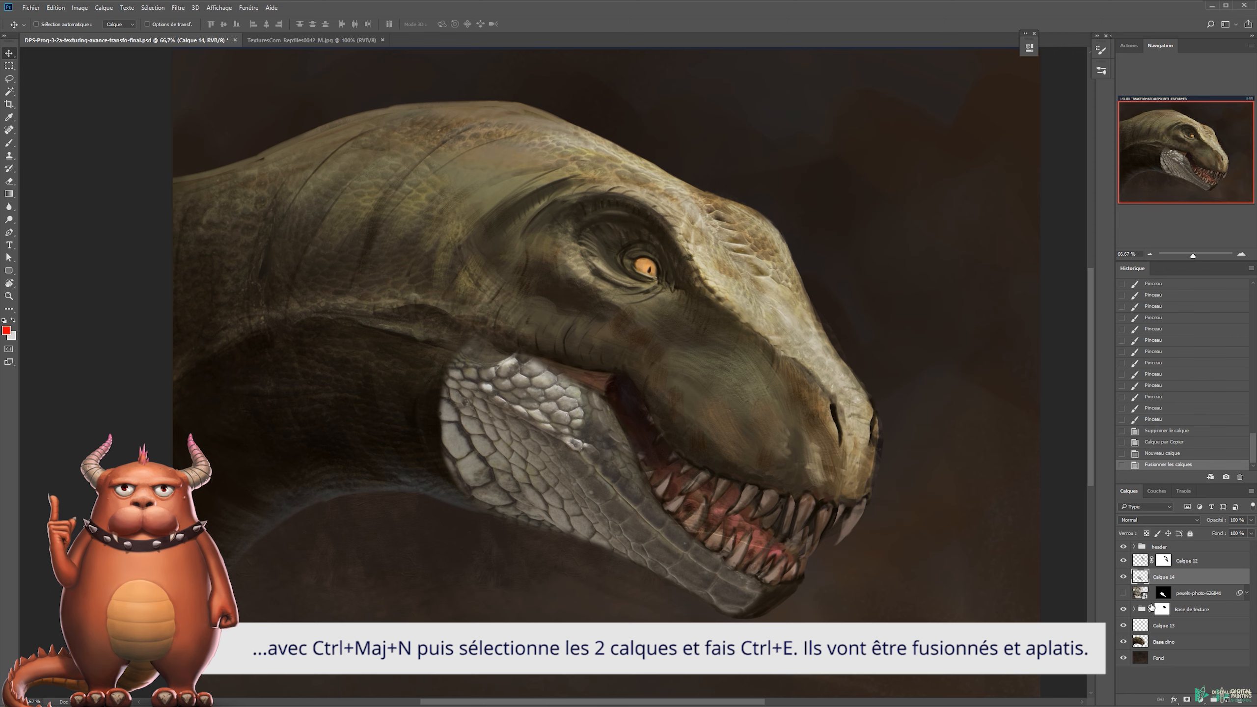
pyautogui.moveTo(655, 435); pyautogui.dragTo(594, 384)
pyautogui.hotkey('ctrl', 'z')
pyautogui.hotkey('ctrl', 't')
pyautogui.press('Escape')
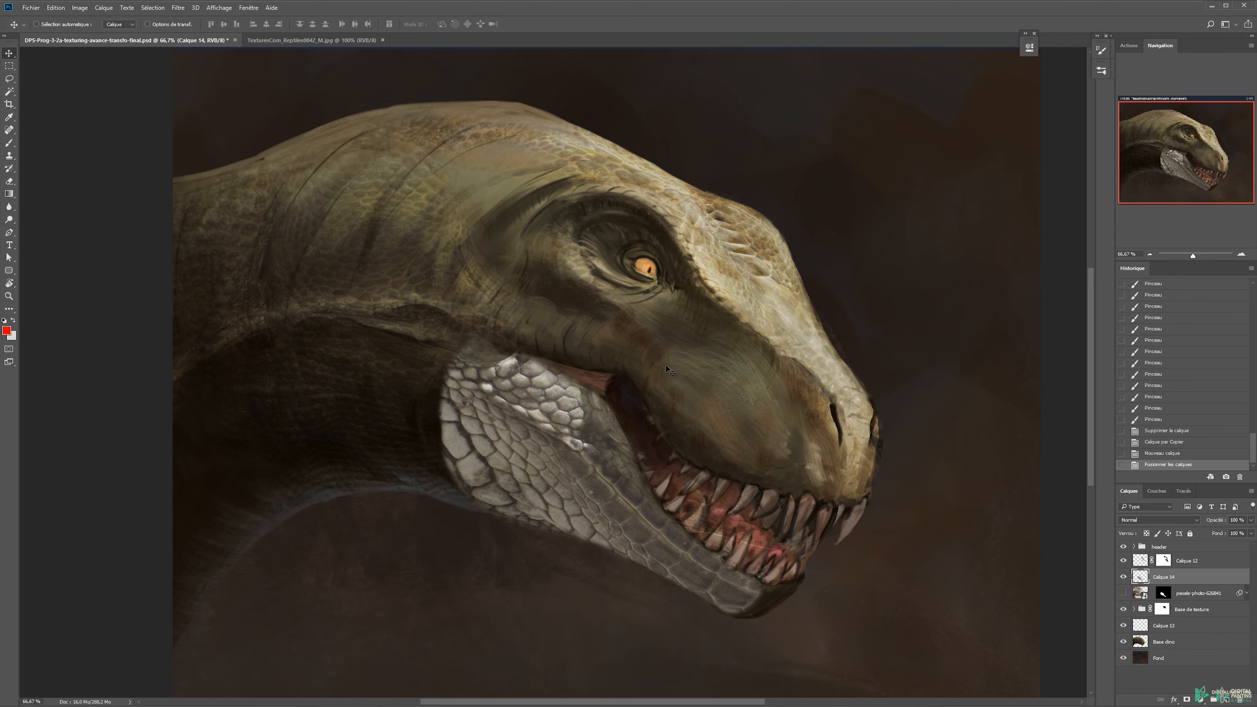
# Set the merged scales layer's blend mode to Incrustation (Overlay)
pyautogui.click(1137, 521)
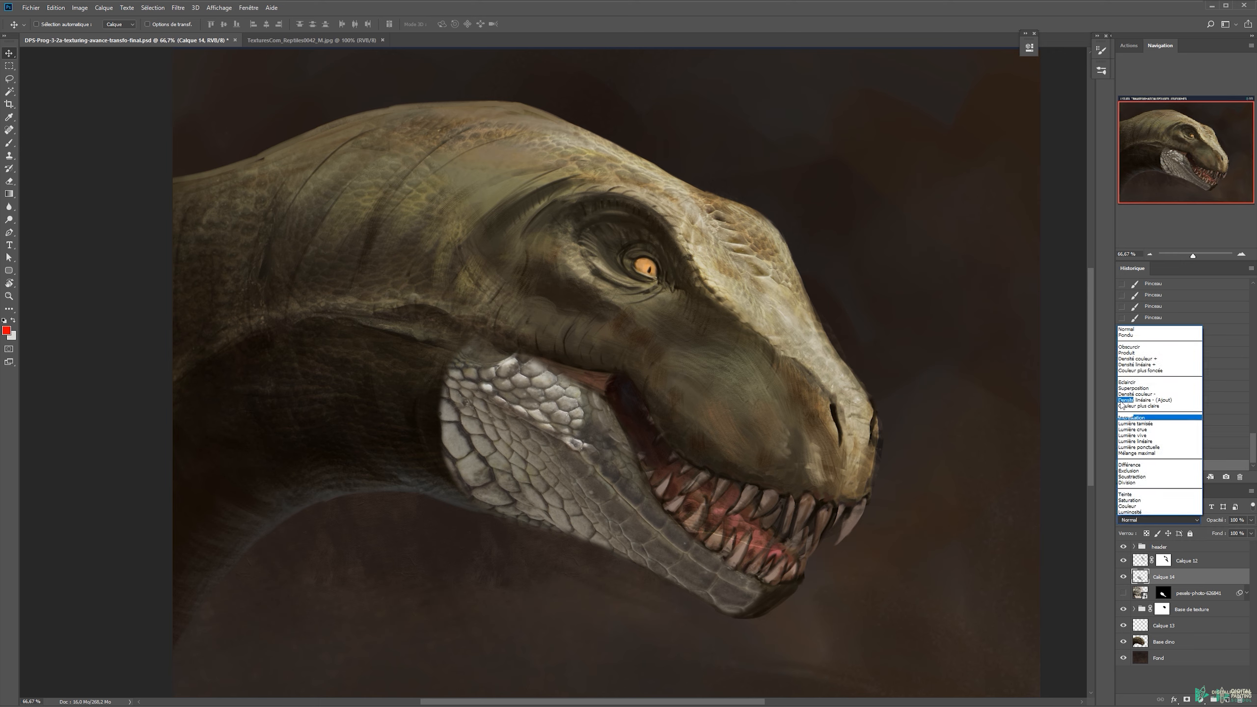
pyautogui.click(441, 437)
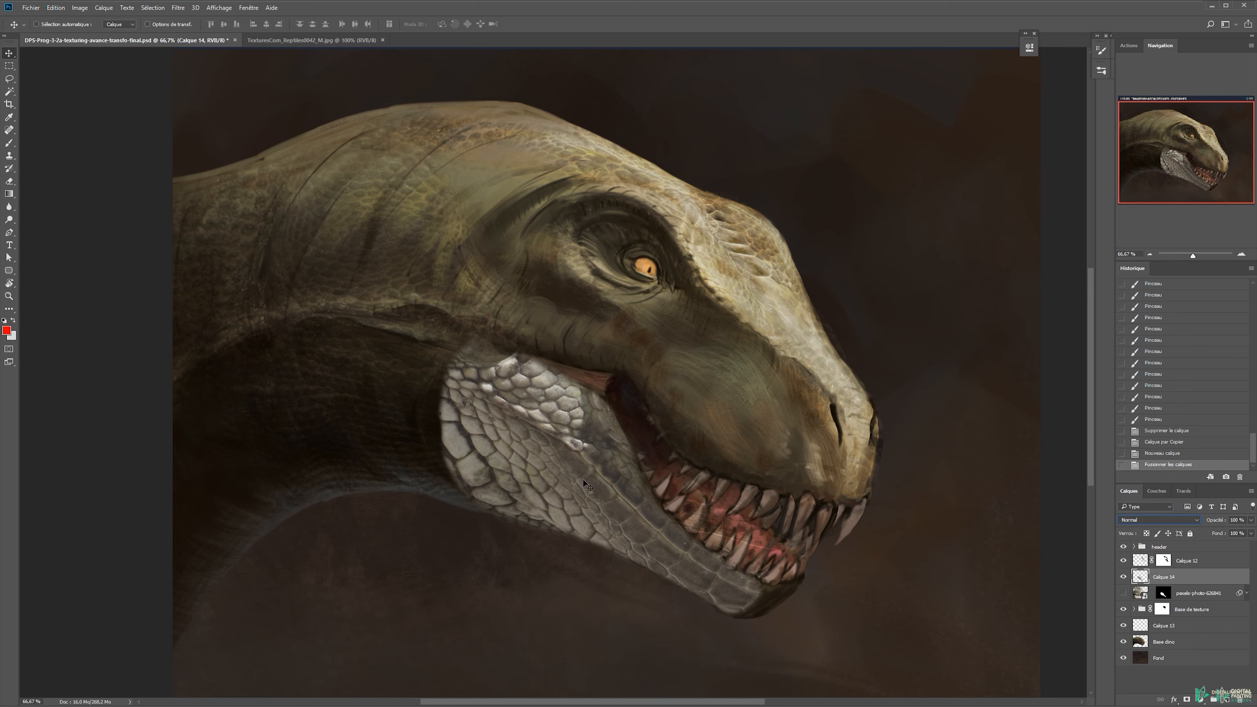
pyautogui.click(1153, 520)
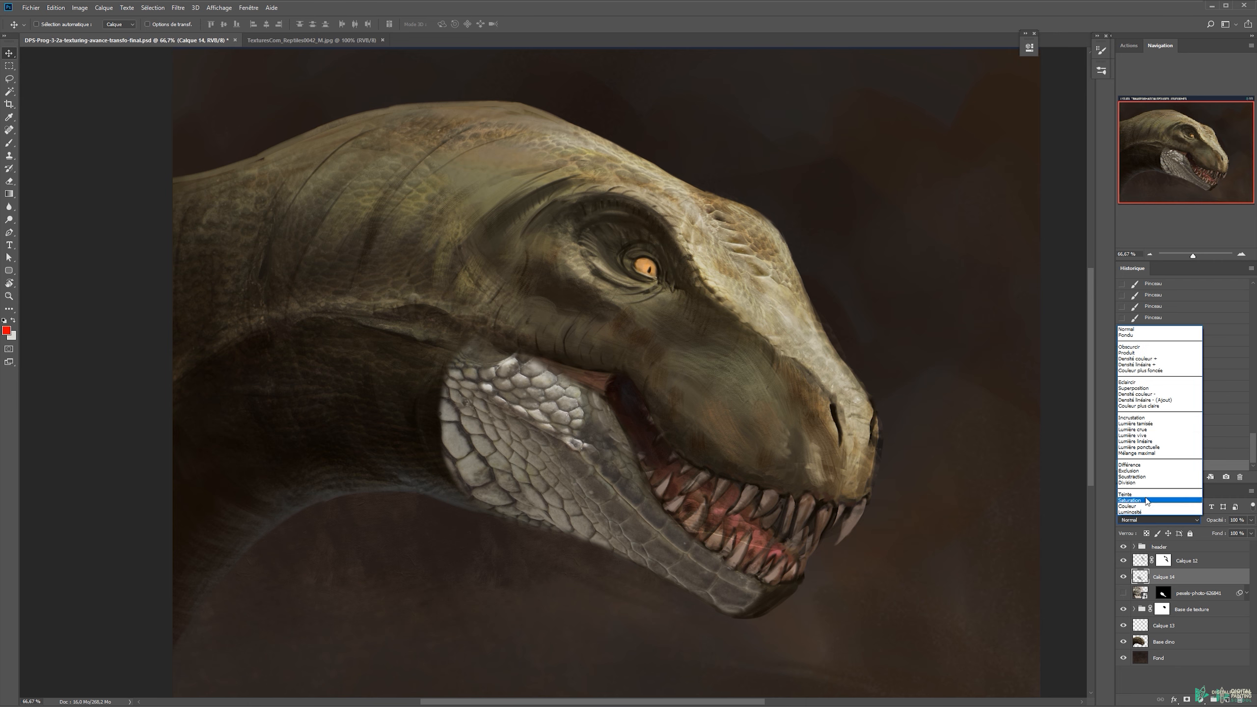
pyautogui.click(1144, 419)
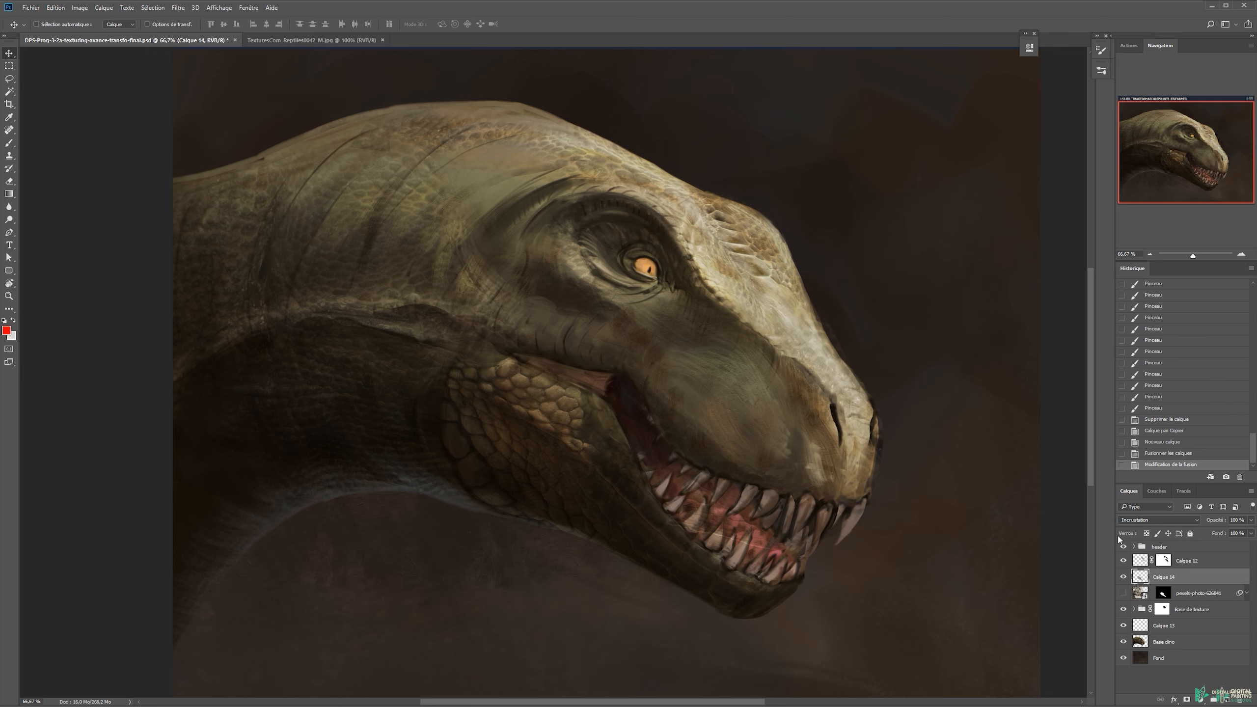
# Start warping the merged scales layer, bending its lower and rear edges to follow the roundness of the jaw
pyautogui.hotkey('ctrl', 't')
pyautogui.rightClick(525, 410)
pyautogui.click(559, 481)
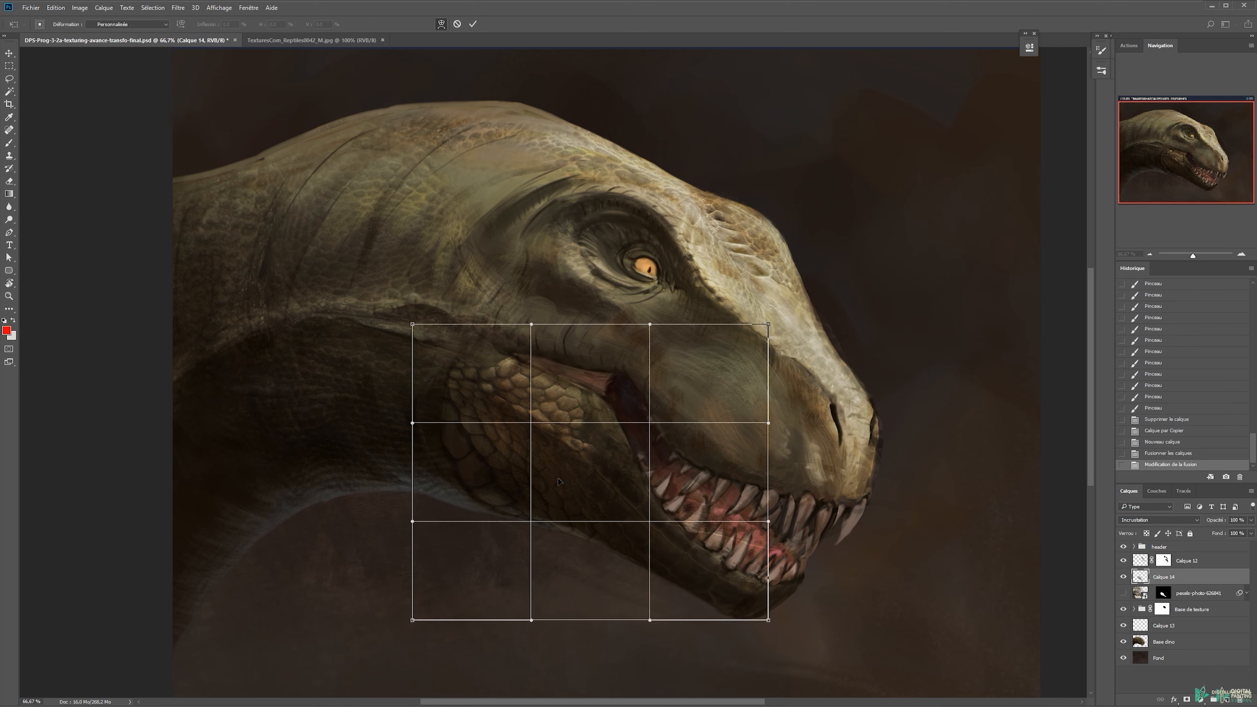
pyautogui.moveTo(536, 487); pyautogui.dragTo(574, 566)
pyautogui.moveTo(639, 627); pyautogui.dragTo(638, 603)
pyautogui.moveTo(528, 622); pyautogui.dragTo(532, 547)
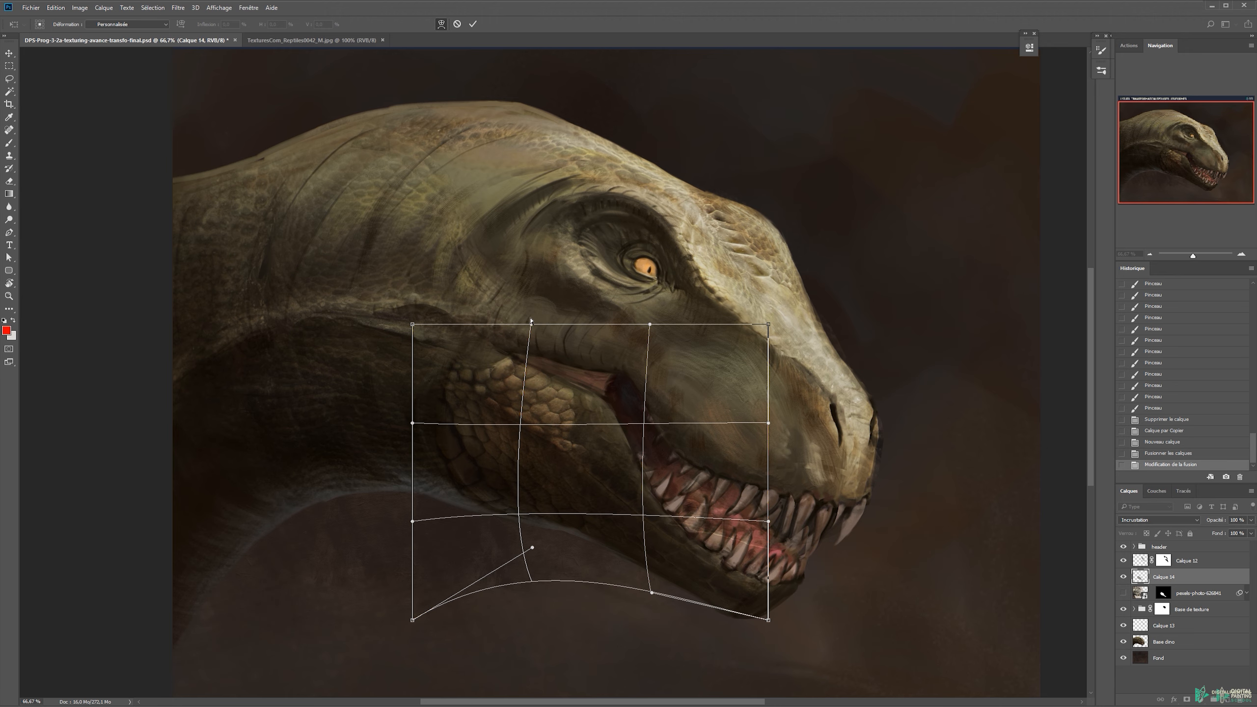
pyautogui.moveTo(419, 525); pyautogui.dragTo(404, 545)
pyautogui.moveTo(411, 429); pyautogui.dragTo(444, 391)
pyautogui.moveTo(520, 471); pyautogui.dragTo(616, 422)
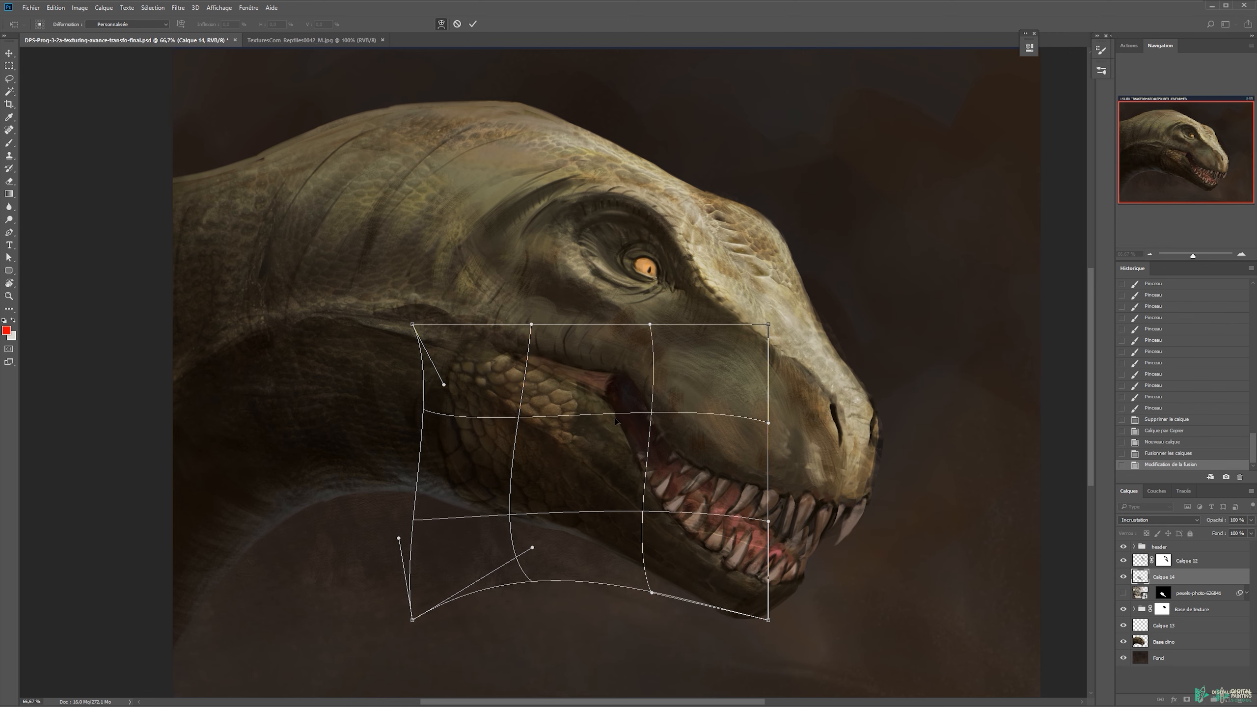
# Pull the warp mesh's rear corners inward, adjust its upper edge and inner scales, and apply the warp
pyautogui.moveTo(412, 620); pyautogui.dragTo(488, 567)
pyautogui.moveTo(413, 325); pyautogui.dragTo(439, 318)
pyautogui.moveTo(508, 515); pyautogui.dragTo(505, 512)
pyautogui.moveTo(440, 318); pyautogui.dragTo(436, 313)
pyautogui.moveTo(652, 326); pyautogui.dragTo(645, 364)
pyautogui.moveTo(436, 313); pyautogui.dragTo(428, 345)
pyautogui.moveTo(488, 567); pyautogui.dragTo(520, 544)
pyautogui.moveTo(397, 537); pyautogui.dragTo(423, 531)
pyautogui.press('Return')
# Compare the jaw scales before and after the warp, ending on the warped version
pyautogui.hotkey('ctrl', 'z')
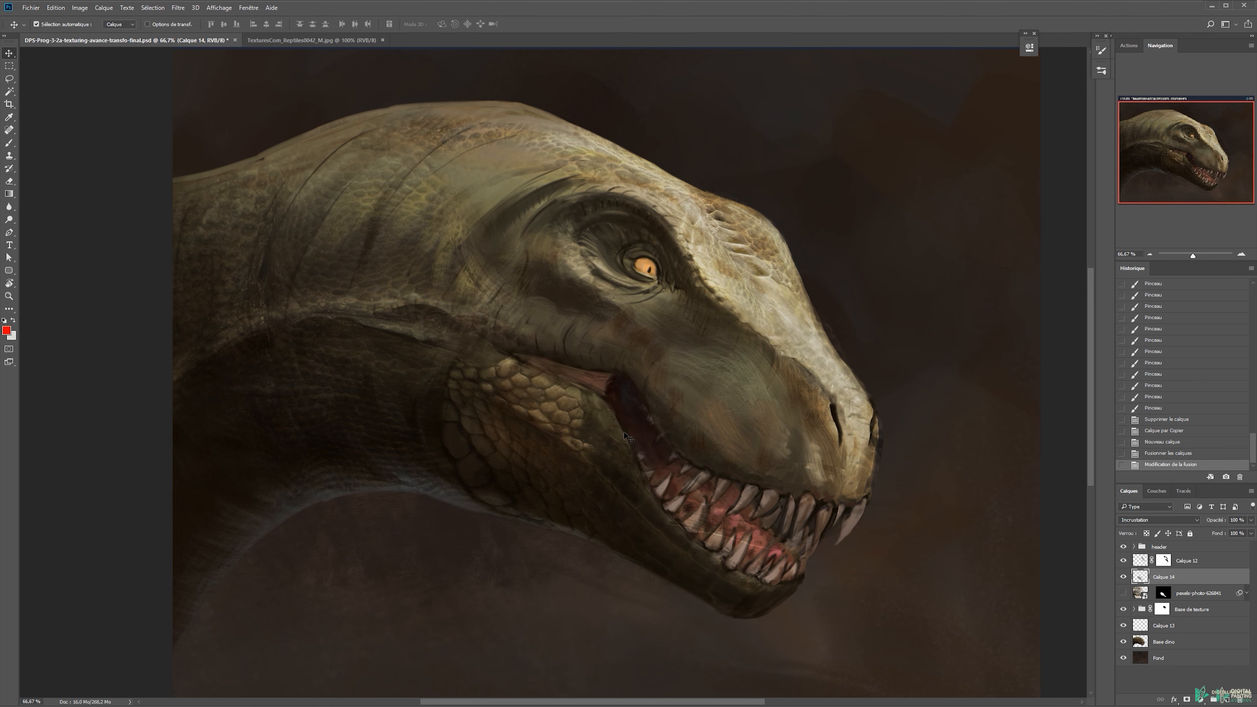
pyautogui.hotkey('ctrl', 'z')
pyautogui.hotkey('ctrl', '-')
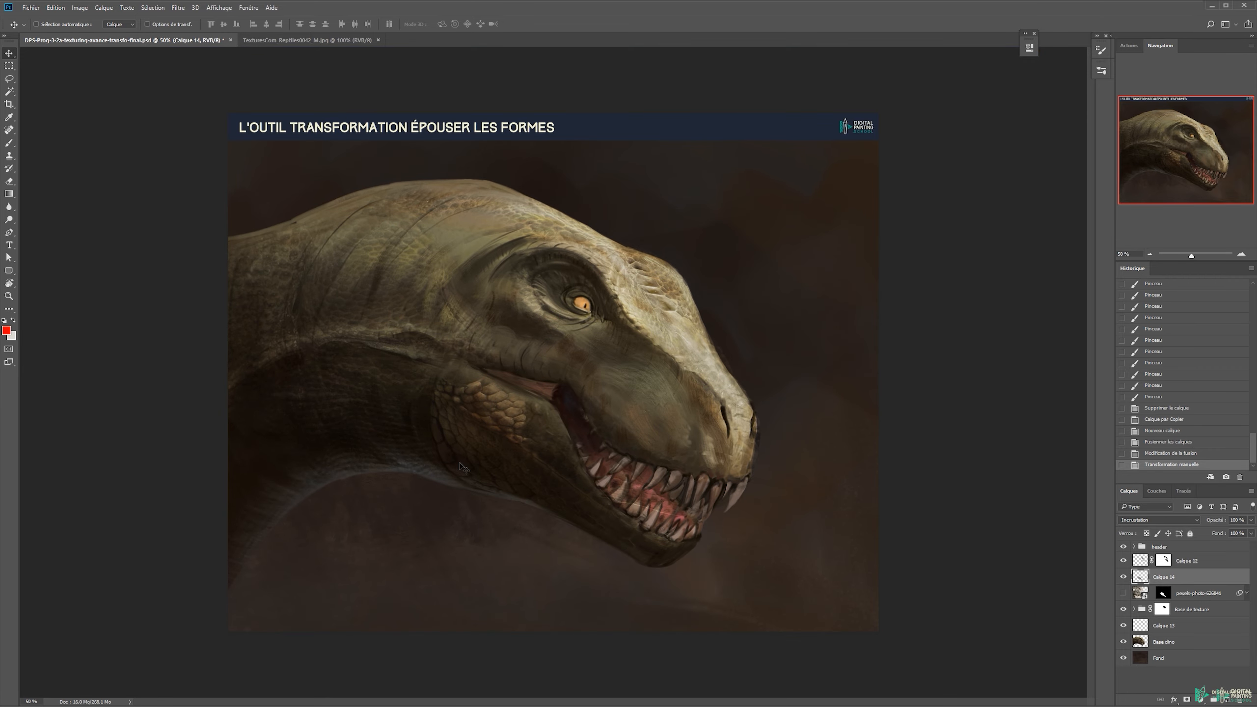
pyautogui.hotkey('ctrl', 'z')
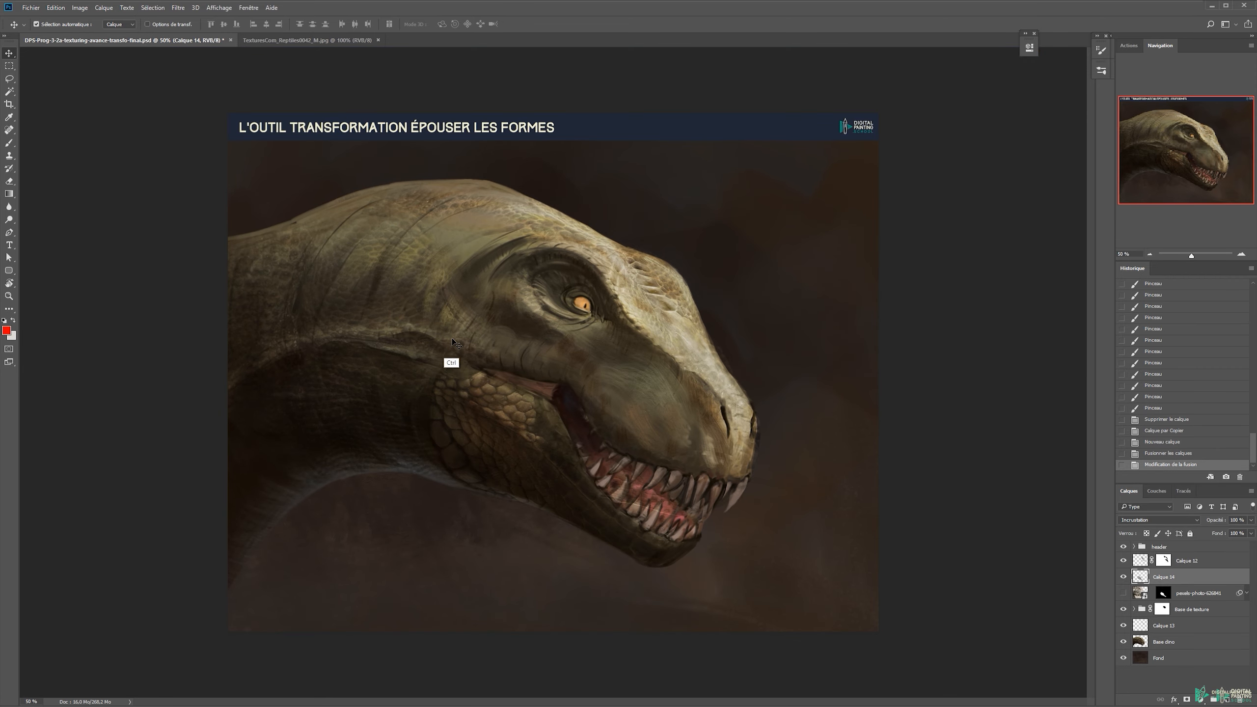
pyautogui.hotkey('ctrl', 'z')
pyautogui.hotkey('ctrl', 'z')
pyautogui.hotkey('ctrl', 'z')
# Add a layer mask to the warped scales layer and paint out its hard edges to blend it into the jaw
pyautogui.press('z')
pyautogui.click(520, 458)
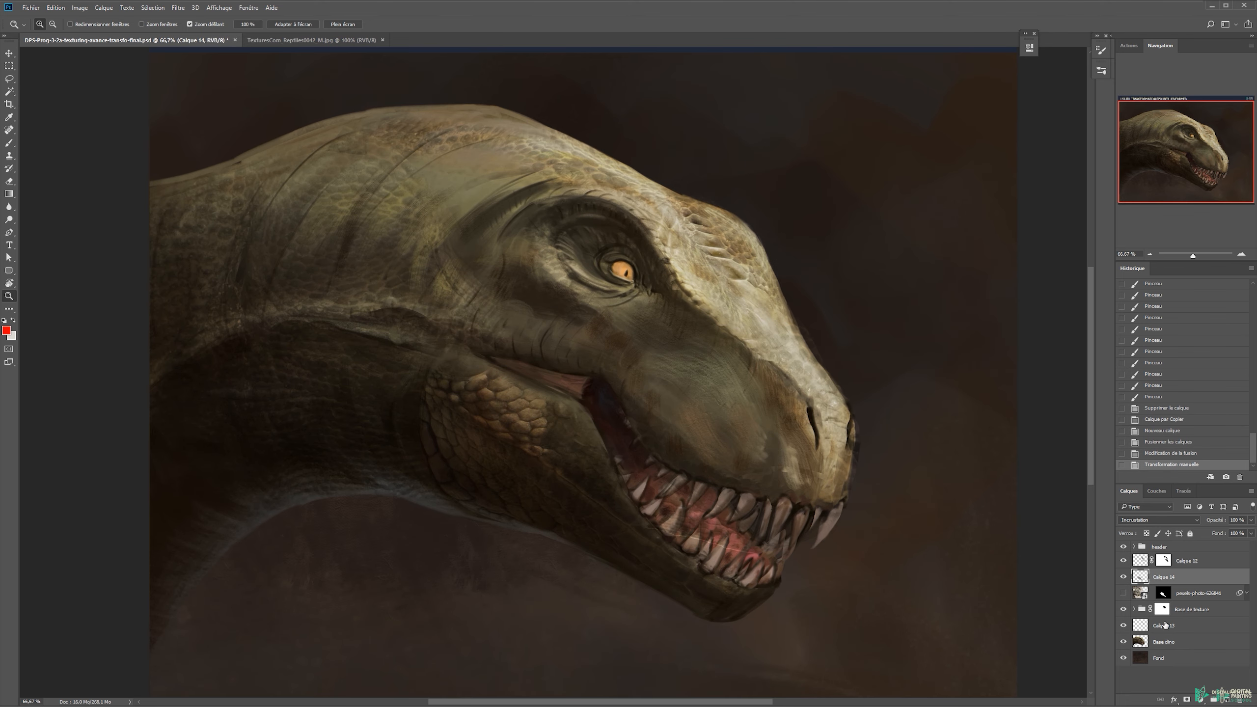
pyautogui.click(1187, 699)
pyautogui.press('b')
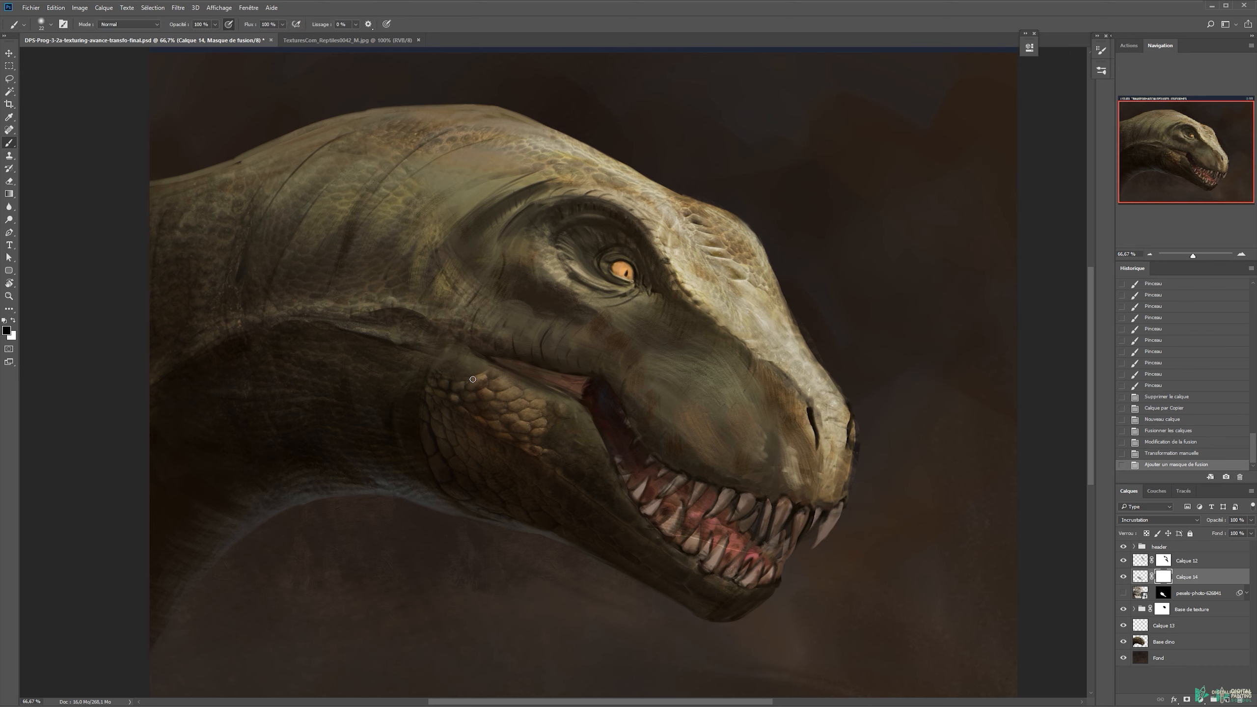
pyautogui.moveTo(470, 384); pyautogui.dragTo(548, 416)
pyautogui.hotkey('ctrl', 'alt', 'z')
pyautogui.moveTo(453, 344)
pyautogui.mouseDown()
pyautogui.moveTo(424, 324)
pyautogui.moveTo(508, 362)
pyautogui.moveTo(440, 324)
pyautogui.moveTo(505, 359)
pyautogui.moveTo(571, 424)
pyautogui.moveTo(466, 379)
pyautogui.moveTo(581, 441)
pyautogui.moveTo(564, 431)
pyautogui.moveTo(613, 500)
pyautogui.mouseUp()
pyautogui.moveTo(697, 564); pyautogui.dragTo(629, 517)
pyautogui.moveTo(525, 429)
pyautogui.mouseDown()
pyautogui.moveTo(587, 509)
pyautogui.moveTo(625, 519)
pyautogui.mouseUp()
pyautogui.hotkey('ctrl', 'z')
pyautogui.moveTo(509, 436)
pyautogui.mouseDown()
pyautogui.moveTo(559, 463)
pyautogui.moveTo(502, 438)
pyautogui.mouseUp()
pyautogui.moveTo(540, 475); pyautogui.dragTo(562, 458)
pyautogui.moveTo(564, 460)
pyautogui.mouseDown()
pyautogui.moveTo(536, 480)
pyautogui.moveTo(515, 449)
pyautogui.mouseUp()
pyautogui.press('x')
# Enlarge the masked jaw scales slightly with Free Transform and apply the change
pyautogui.hotkey('ctrl', 't')
pyautogui.hotkey('ctrl', '-')
pyautogui.hotkey('ctrl', '-')
pyautogui.moveTo(635, 365); pyautogui.dragTo(651, 359)
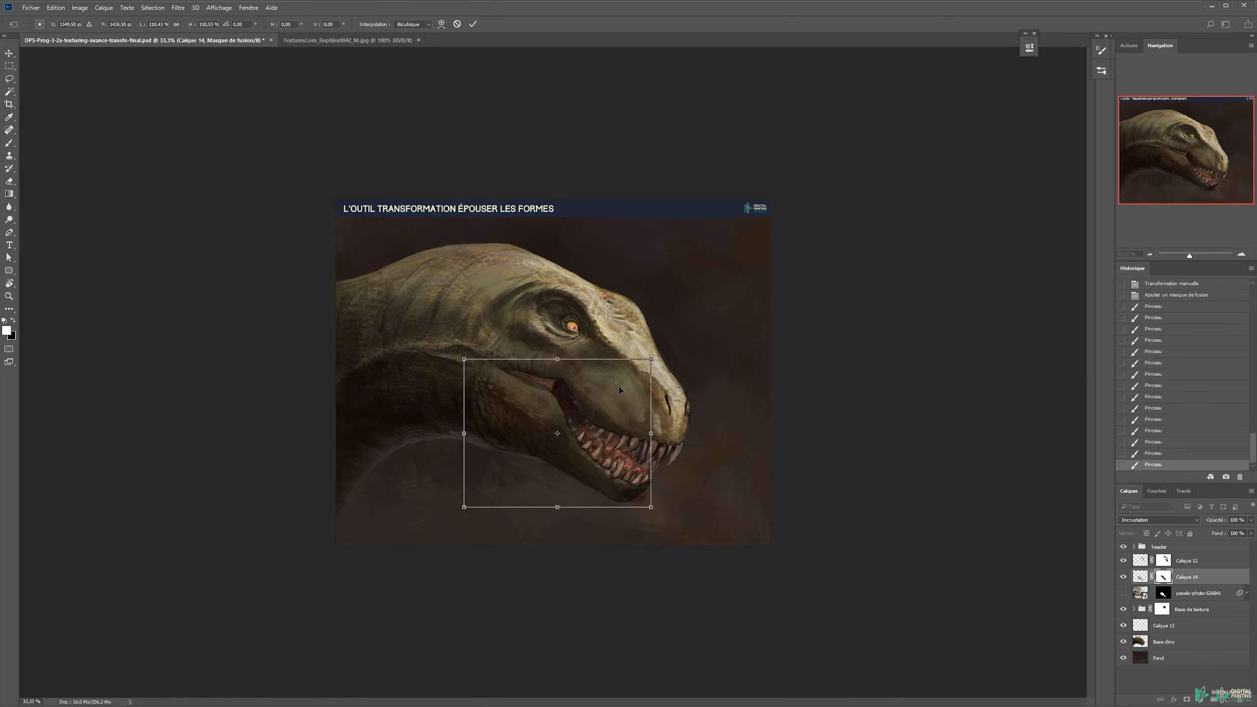
pyautogui.press('Return')
pyautogui.press('z')
pyautogui.hotkey('ctrl', '+')
# Show the reptile photo layer at 80% opacity and hide the masked scales layer above it
pyautogui.click(1123, 593)
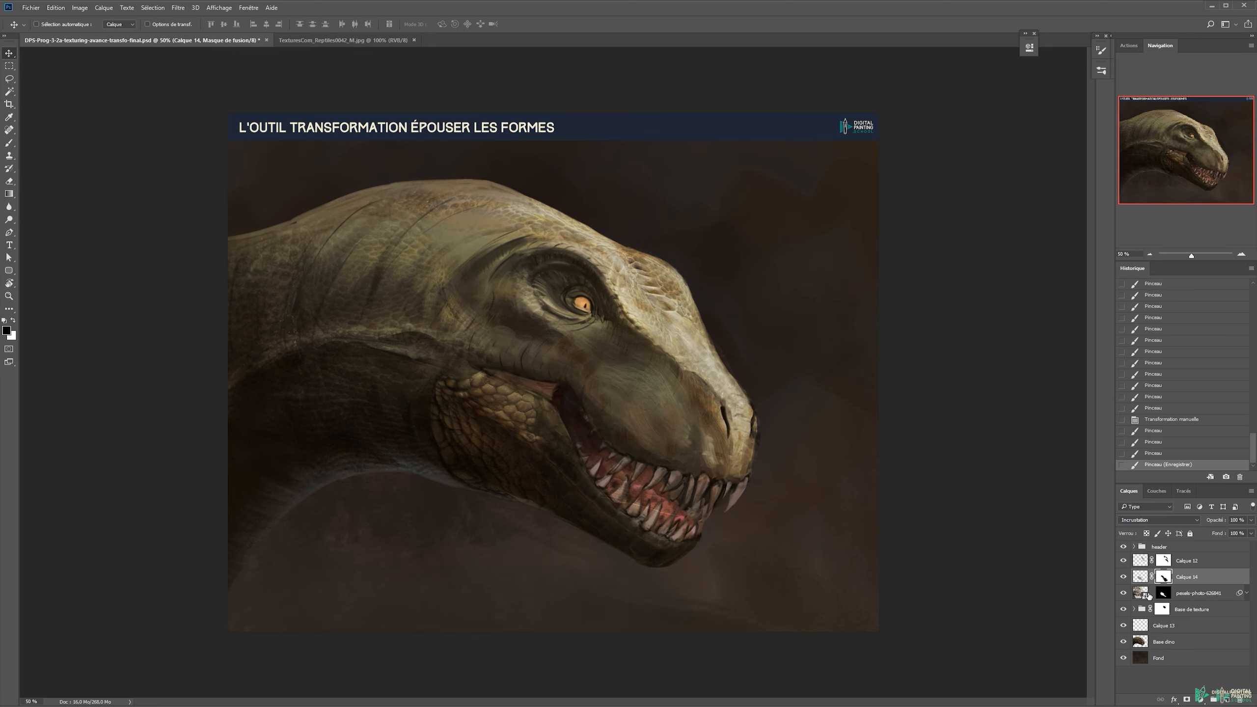
pyautogui.click(1133, 594)
pyautogui.press('8')
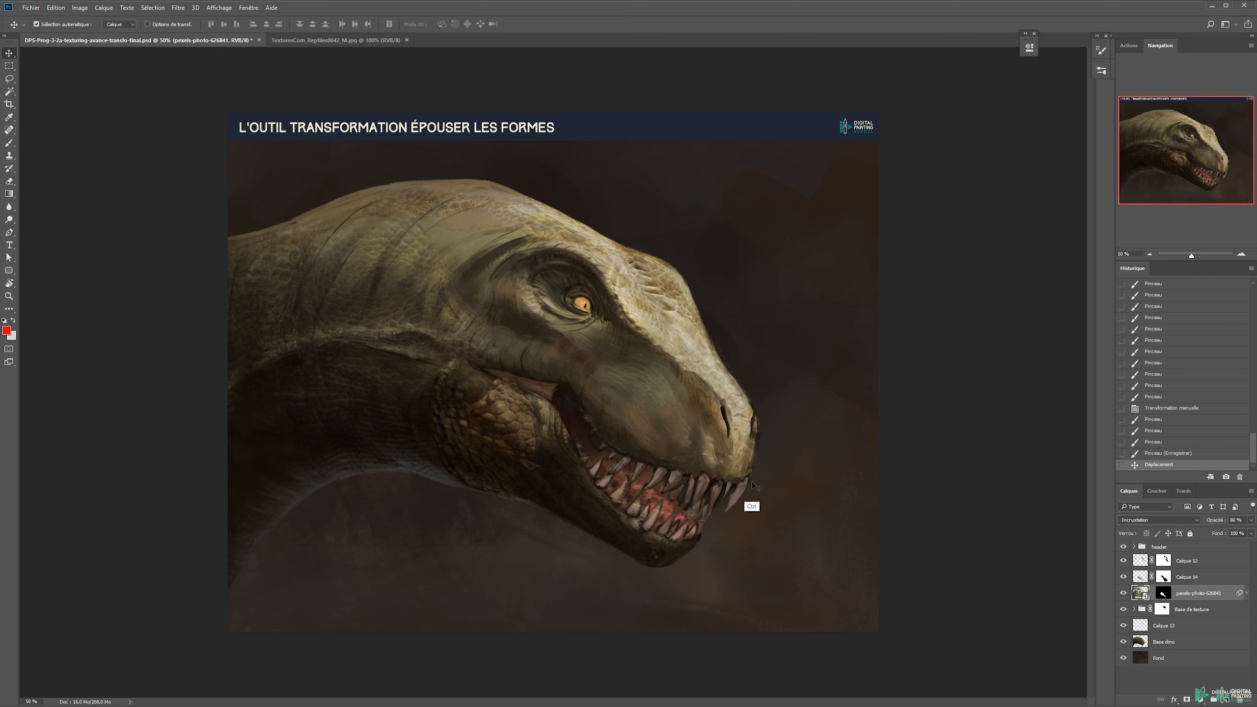
pyautogui.click(1124, 577)
pyautogui.click(1124, 577)
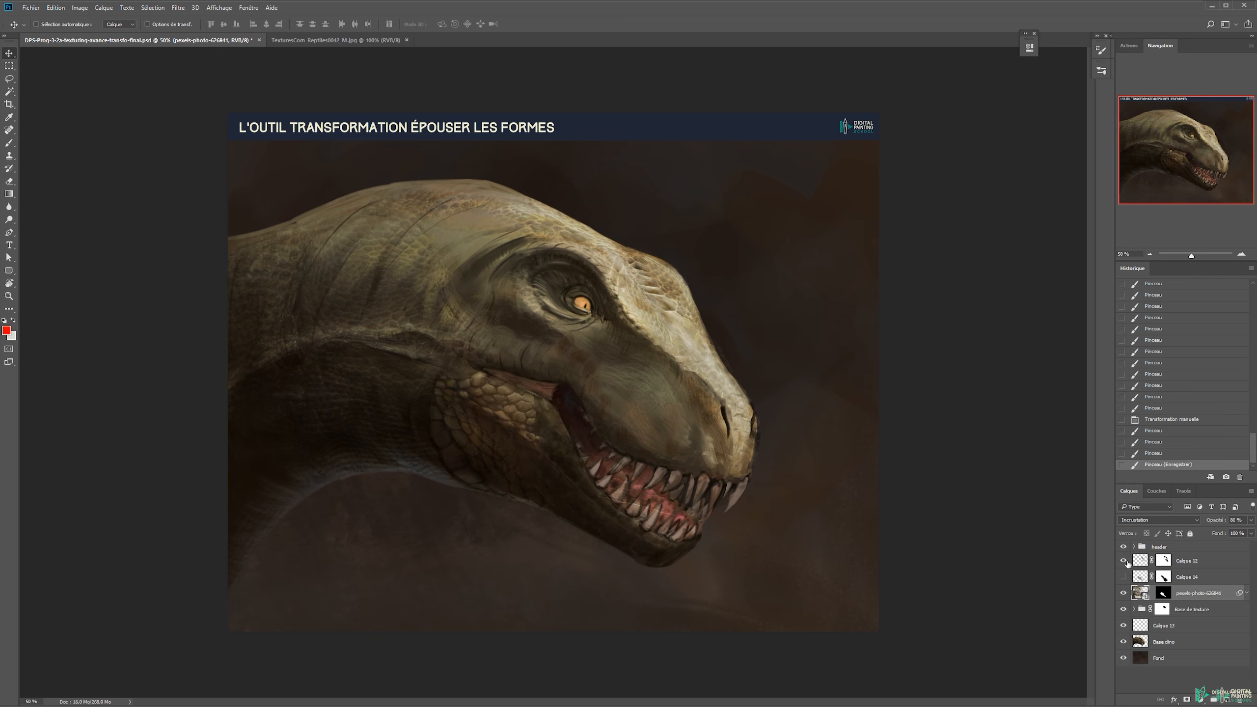
pyautogui.click(1123, 577)
pyautogui.click(1123, 577)
pyautogui.click(1124, 577)
# Slide the photo under its jaw mask through different reptile skins until spotted, bumpy skin covers the jaw
pyautogui.moveTo(573, 445); pyautogui.dragTo(578, 508)
pyautogui.hotkey('ctrl', 'z')
pyautogui.moveTo(494, 428); pyautogui.dragTo(510, 454)
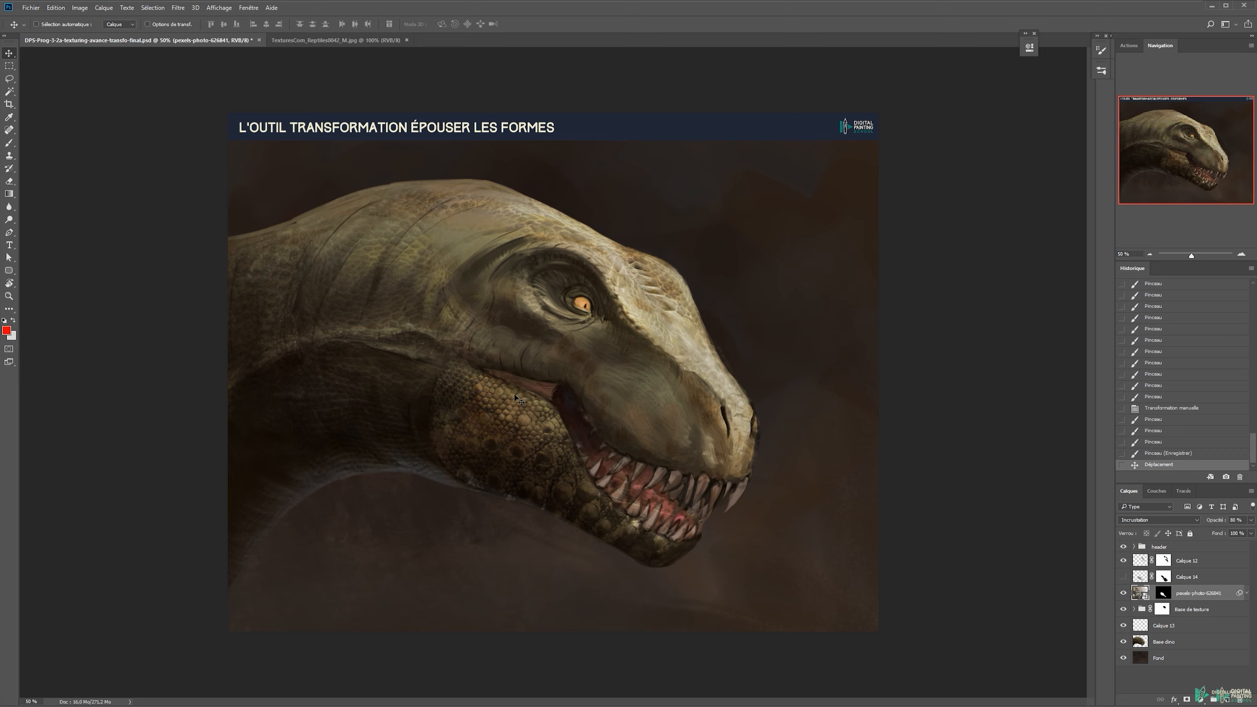
pyautogui.moveTo(515, 399); pyautogui.dragTo(543, 431)
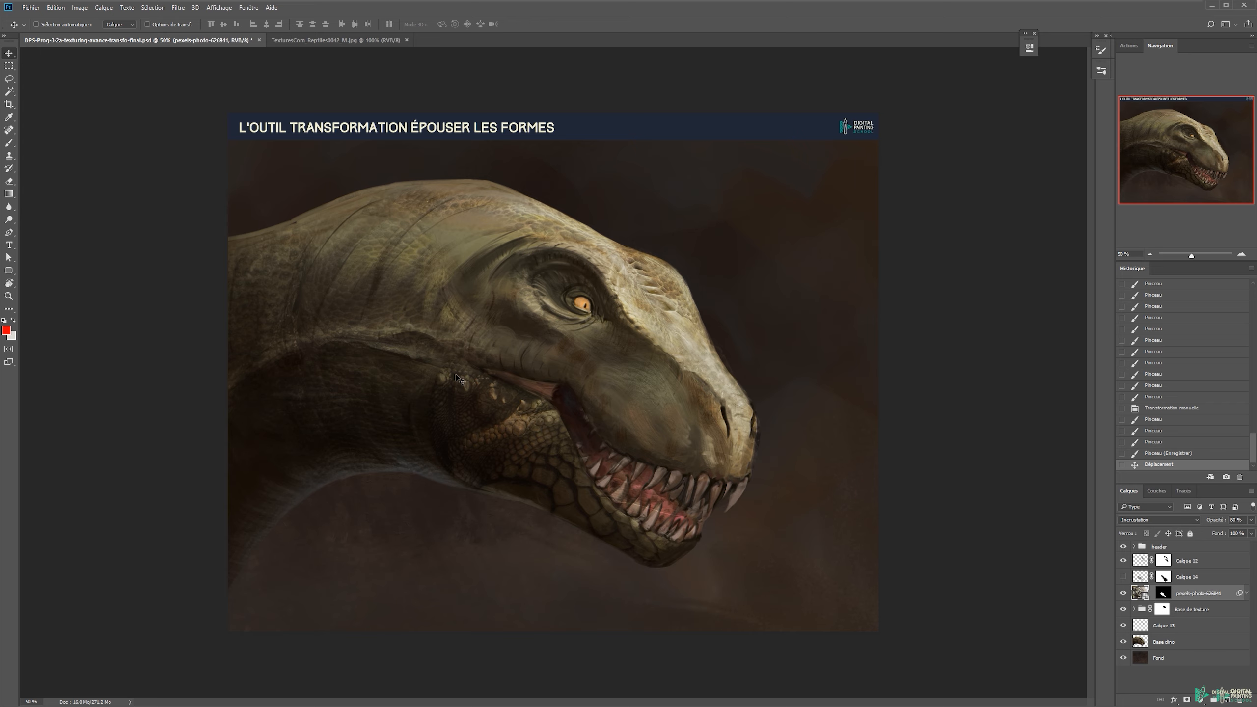
pyautogui.moveTo(476, 402); pyautogui.dragTo(561, 420)
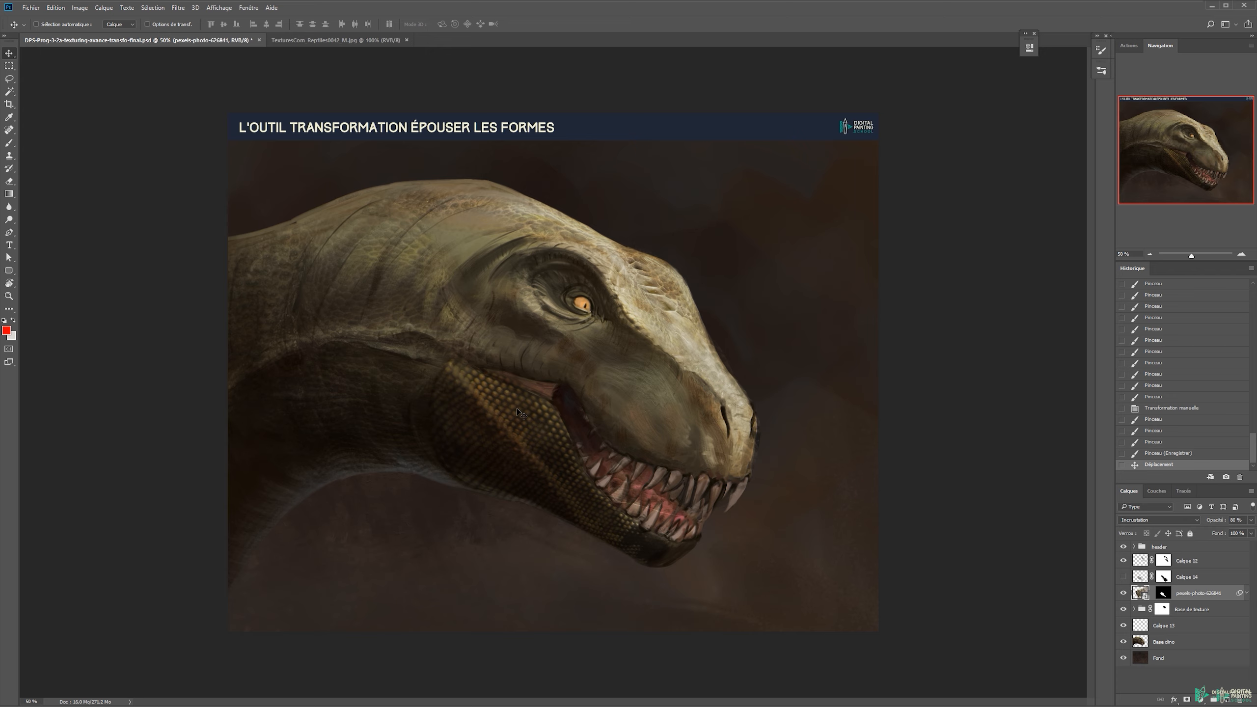
pyautogui.moveTo(517, 443); pyautogui.dragTo(564, 451)
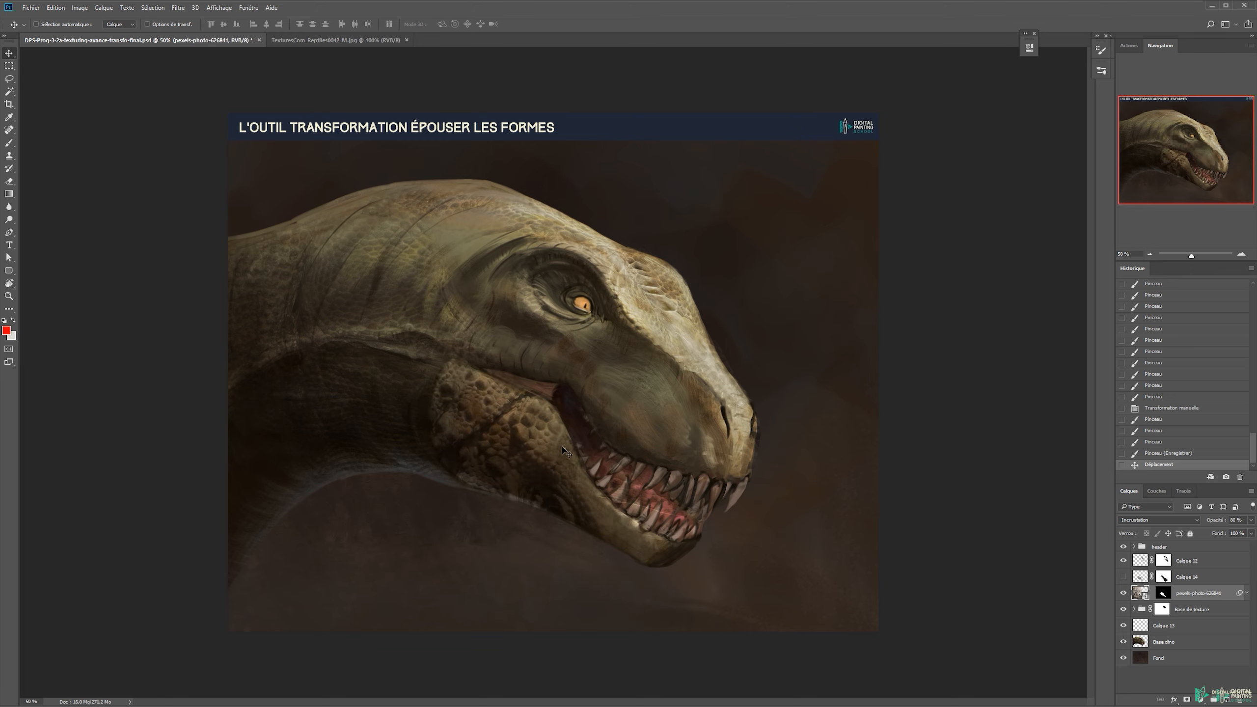
# Transform the reptile photo and reposition it so its bumpy scales cover the upper jaw, then apply
pyautogui.hotkey('ctrl', 't')
pyautogui.moveTo(472, 162); pyautogui.dragTo(497, 333)
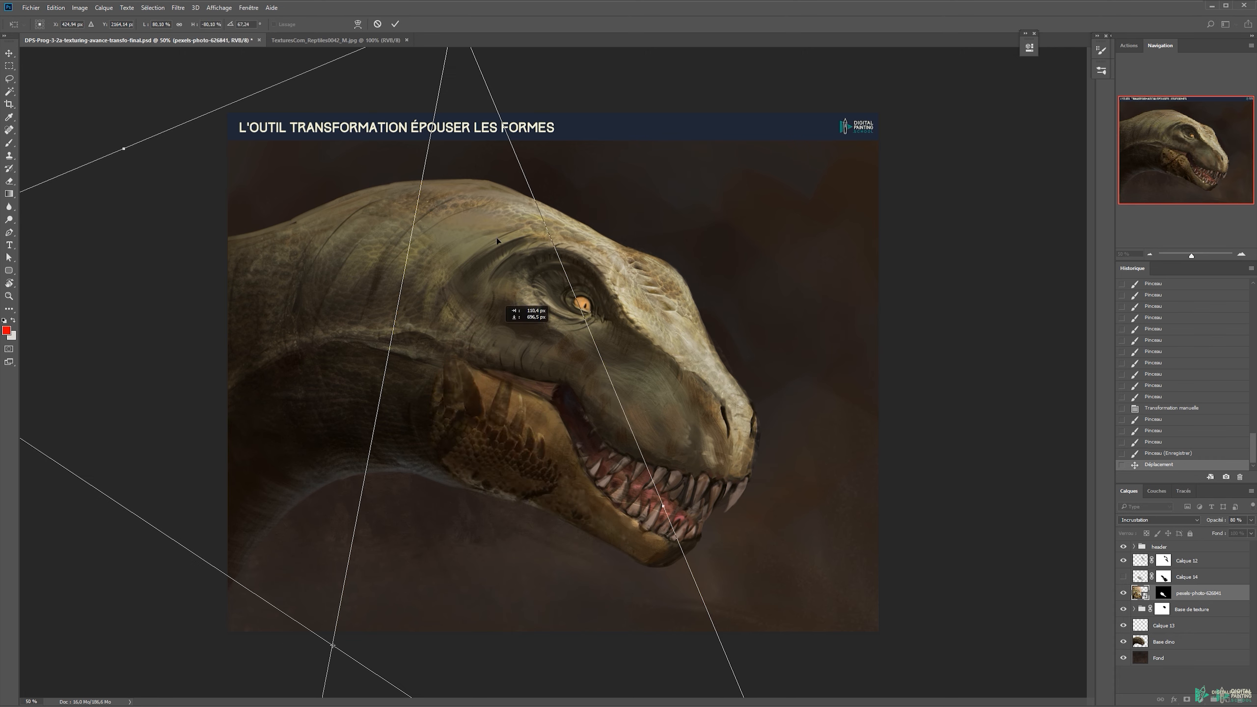
pyautogui.moveTo(445, 92); pyautogui.dragTo(438, 221)
pyautogui.moveTo(448, 144); pyautogui.dragTo(427, 302)
pyautogui.moveTo(485, 654); pyautogui.dragTo(545, 357)
pyautogui.press('Return')
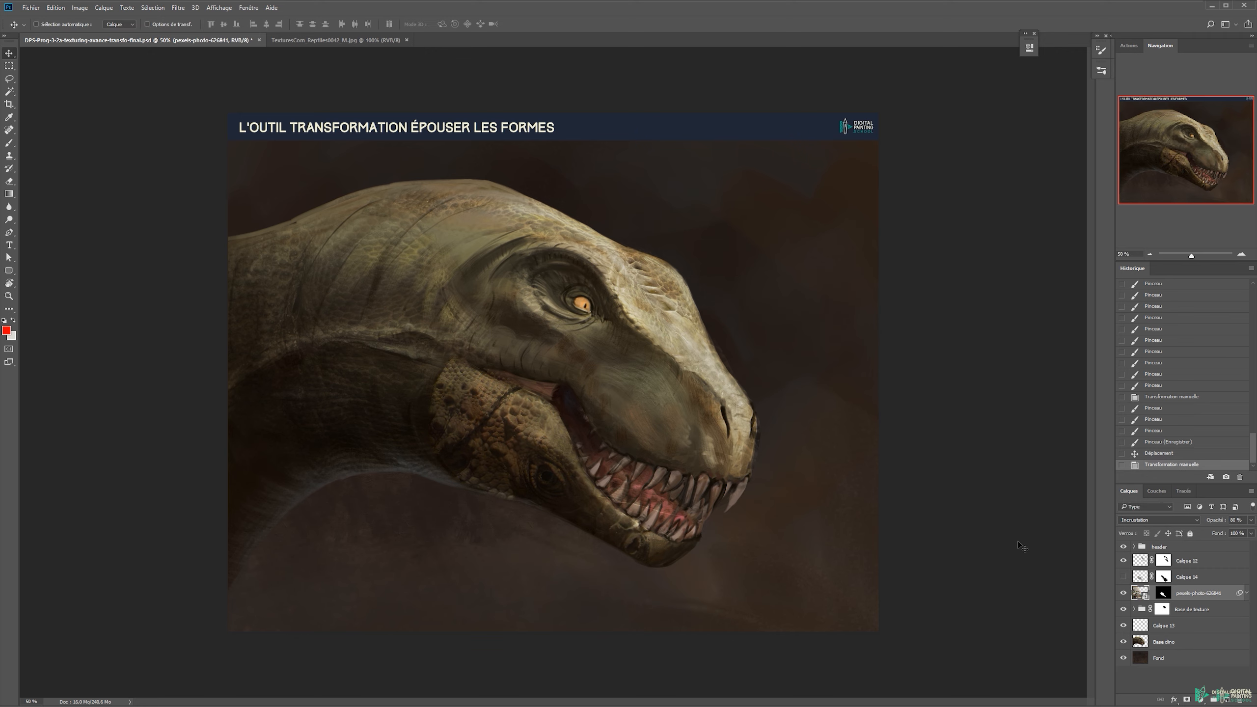
# Lasso the bumpy skin on the upper jaw below the mouth corner and copy it to a new layer
pyautogui.press('l')
pyautogui.click(485, 373)
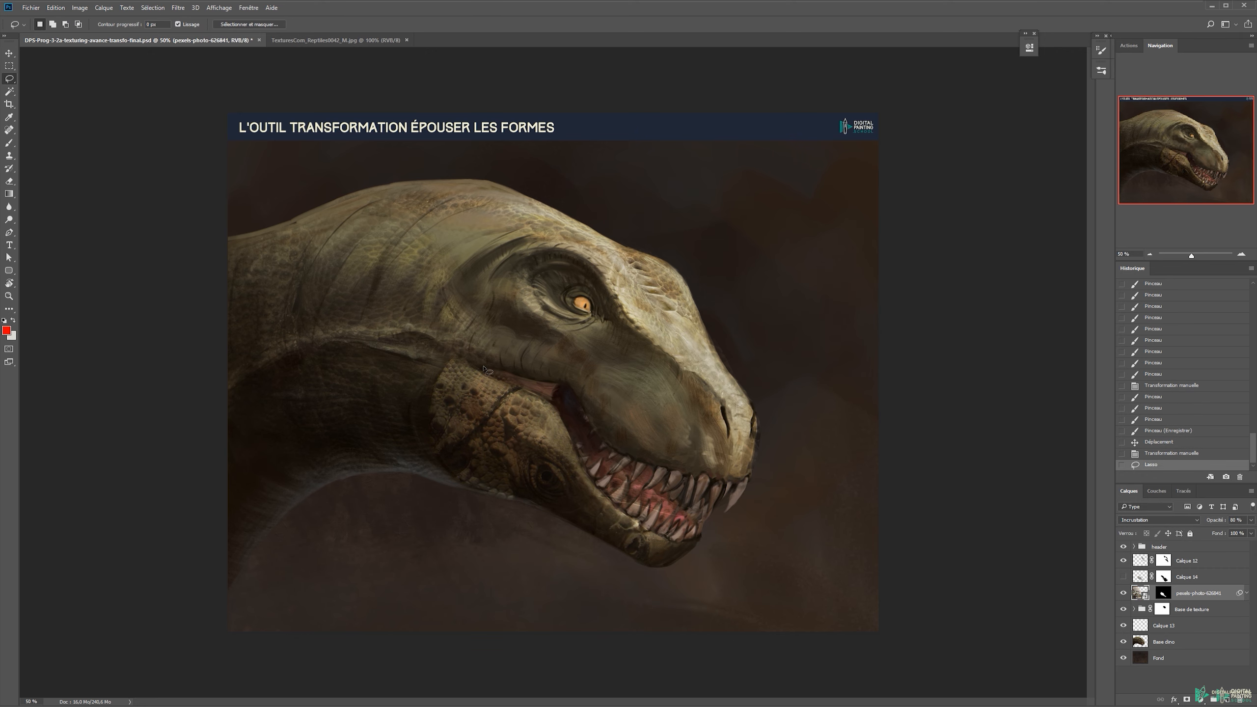
pyautogui.moveTo(426, 401)
pyautogui.mouseDown()
pyautogui.moveTo(491, 452)
pyautogui.moveTo(546, 450)
pyautogui.moveTo(494, 377)
pyautogui.moveTo(550, 406)
pyautogui.moveTo(560, 432)
pyautogui.moveTo(509, 415)
pyautogui.mouseUp()
pyautogui.moveTo(486, 375)
pyautogui.mouseDown()
pyautogui.moveTo(459, 365)
pyautogui.moveTo(550, 408)
pyautogui.moveTo(496, 374)
pyautogui.mouseUp()
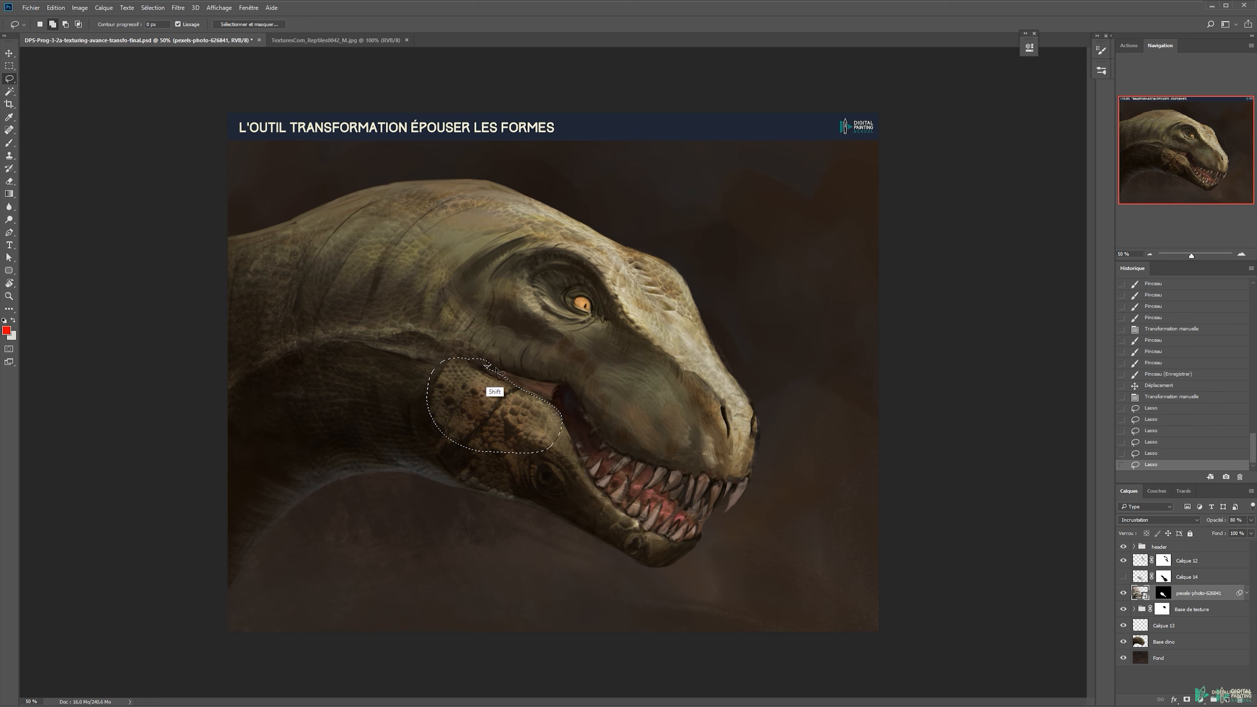
pyautogui.moveTo(527, 426); pyautogui.dragTo(545, 411)
pyautogui.press('v')
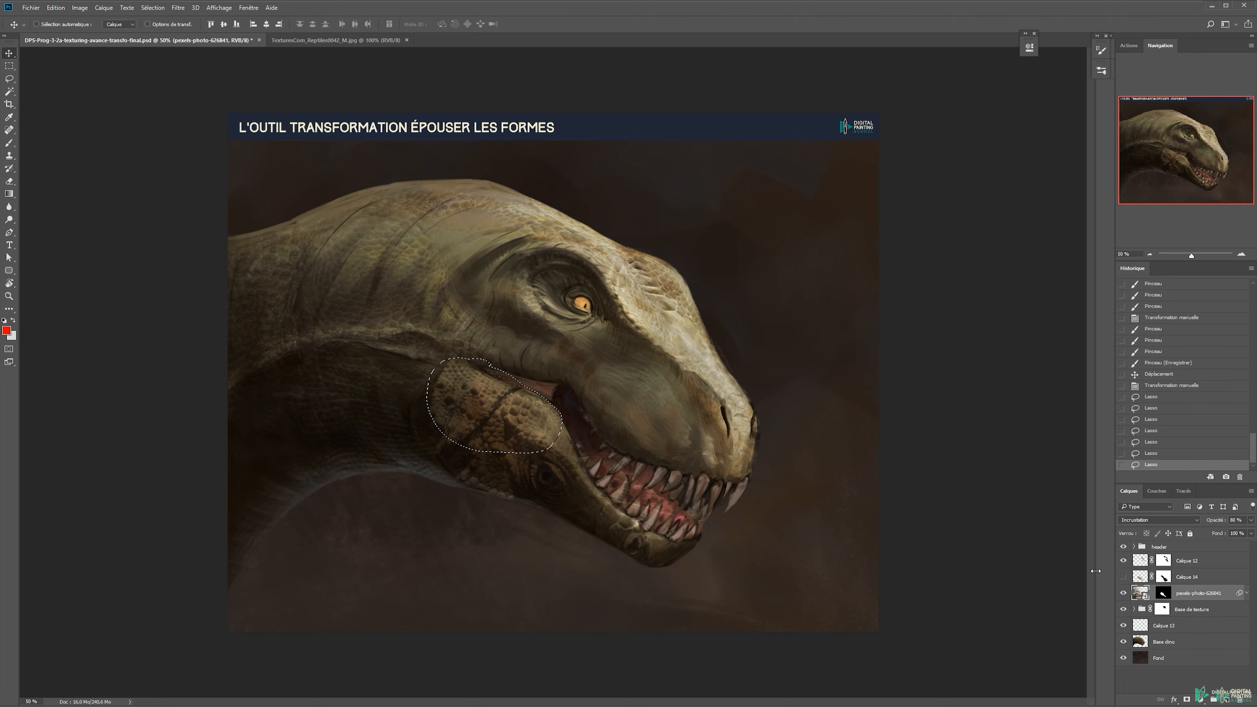
pyautogui.hotkey('ctrl', 'j')
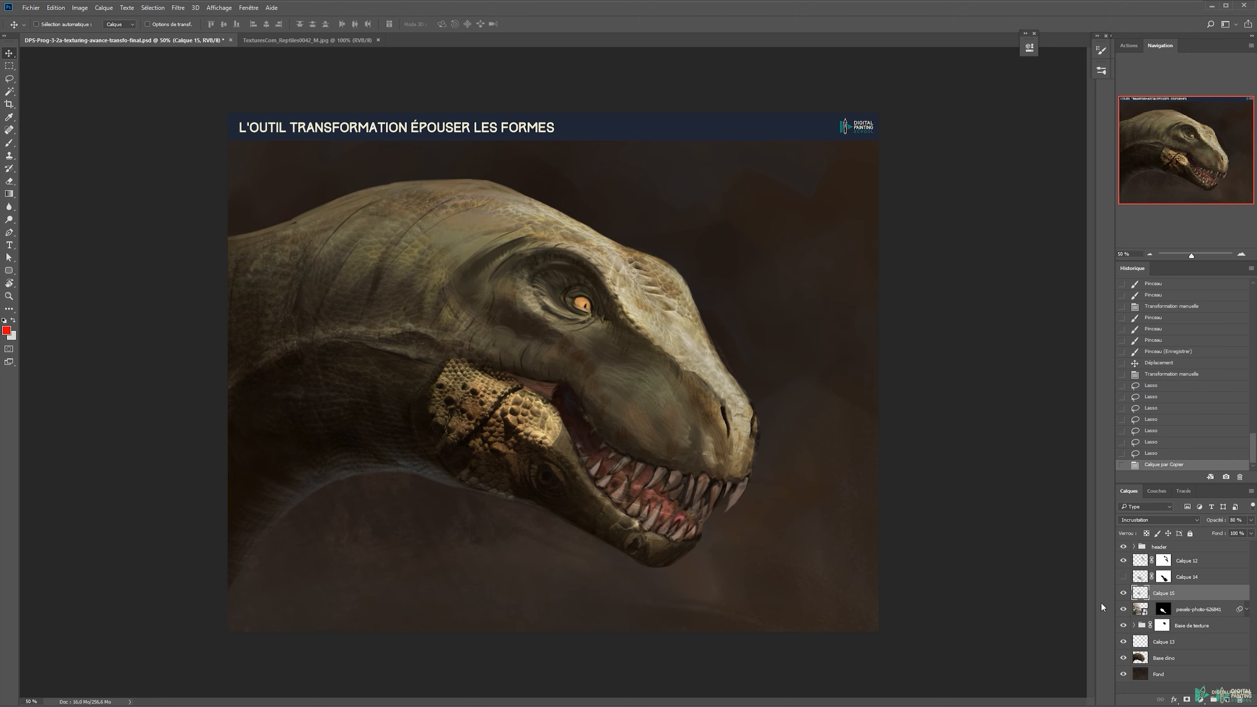
# Hide the photo, show the masked scales layer, and position the copied patch above it on the upper jaw
pyautogui.click(1124, 609)
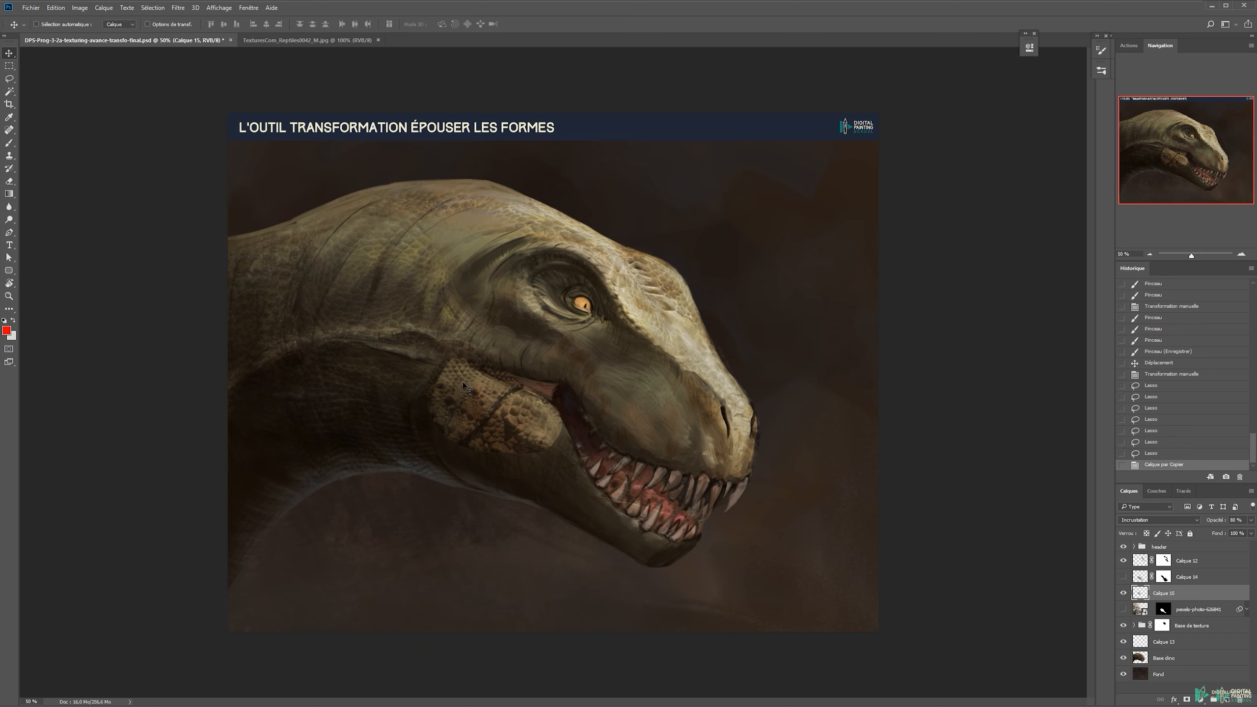
pyautogui.click(1123, 577)
pyautogui.moveTo(1166, 595); pyautogui.dragTo(1165, 570)
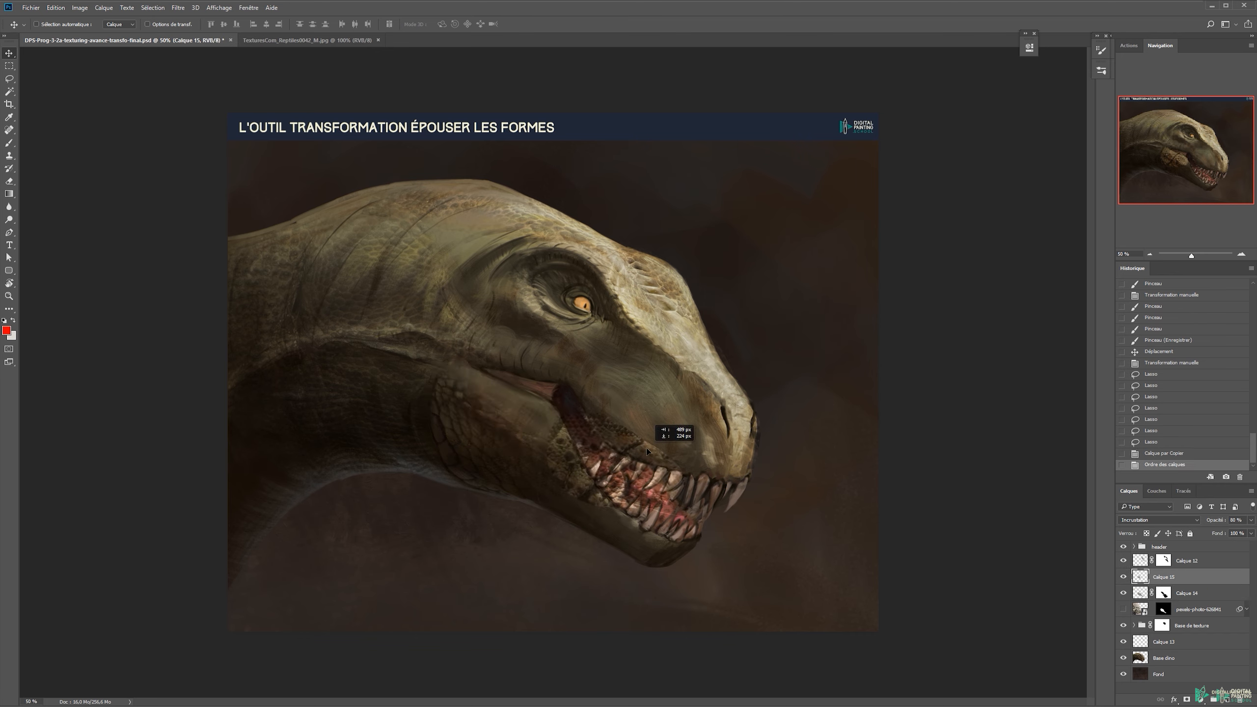
pyautogui.moveTo(537, 412); pyautogui.dragTo(551, 417)
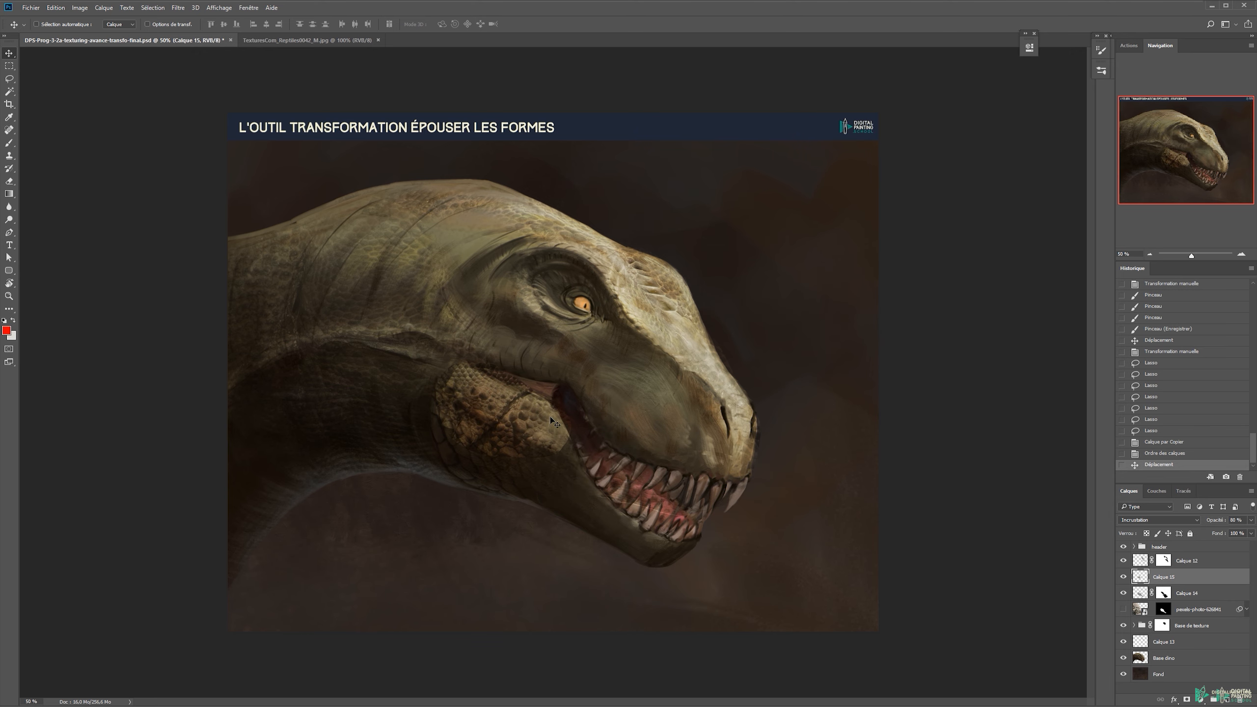
pyautogui.keyDown('ctrl'); pyautogui.click(508, 407); pyautogui.keyUp('ctrl')
pyautogui.hotkey('ctrl', 't')
pyautogui.moveTo(587, 348); pyautogui.dragTo(574, 336)
pyautogui.press('Escape')
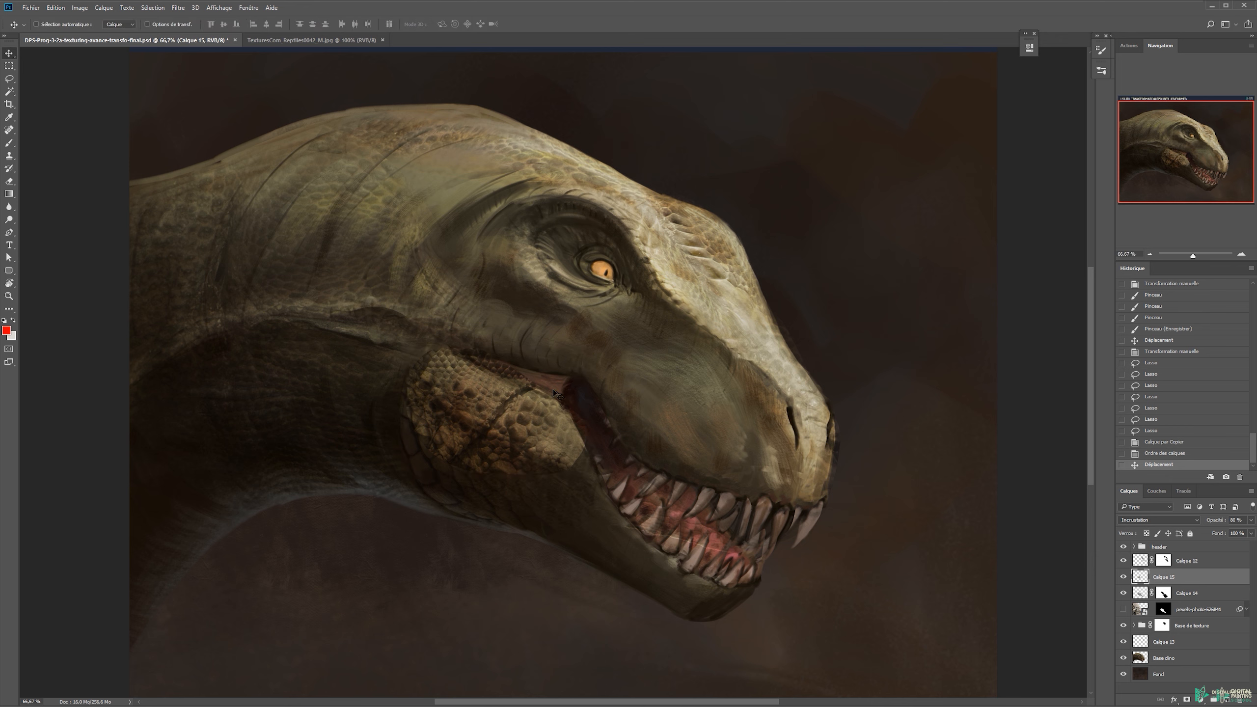
# Add a layer mask to the copied patch and paint out its edges to blend it with the larger jaw scales
pyautogui.click(1186, 700)
pyautogui.press('b')
pyautogui.moveTo(425, 411); pyautogui.dragTo(475, 468)
pyautogui.moveTo(475, 468)
pyautogui.mouseDown()
pyautogui.moveTo(433, 424)
pyautogui.moveTo(506, 490)
pyautogui.mouseUp()
pyautogui.moveTo(424, 438); pyautogui.dragTo(386, 327)
pyautogui.moveTo(366, 316)
pyautogui.mouseDown()
pyautogui.moveTo(532, 435)
pyautogui.moveTo(473, 411)
pyautogui.mouseUp()
pyautogui.hotkey('ctrl', 'alt', 'z')
pyautogui.hotkey('ctrl', 'alt', 'z')
pyautogui.moveTo(419, 378); pyautogui.dragTo(490, 456)
pyautogui.moveTo(591, 436); pyautogui.dragTo(569, 465)
pyautogui.moveTo(569, 465)
pyautogui.mouseDown()
pyautogui.moveTo(581, 475)
pyautogui.moveTo(571, 464)
pyautogui.moveTo(614, 412)
pyautogui.mouseUp()
pyautogui.moveTo(612, 416); pyautogui.dragTo(598, 436)
# Examine the blended jaw patch from afar and up close, comparing it with the source photo temporarily shown
pyautogui.press('z')
pyautogui.keyDown('alt'); pyautogui.click(597, 414); pyautogui.keyUp('alt')
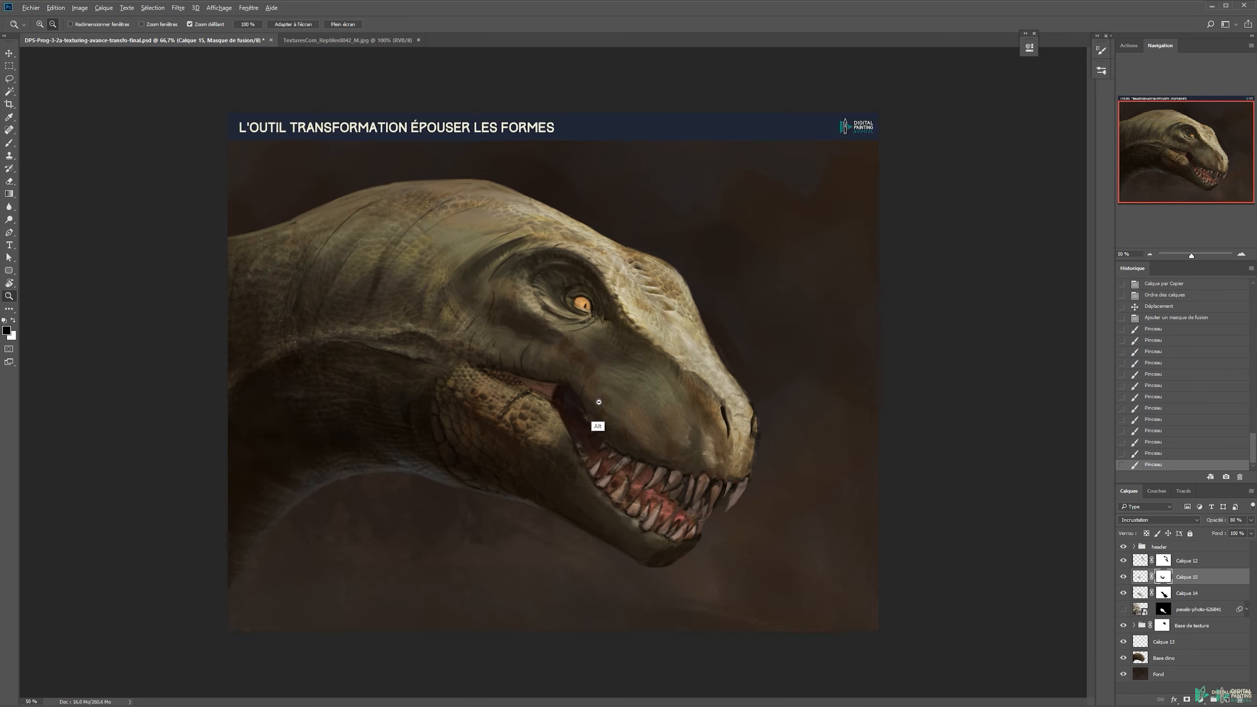
pyautogui.keyDown('alt'); pyautogui.click(591, 408); pyautogui.keyUp('alt')
pyautogui.click(547, 389)
pyautogui.click(531, 375)
pyautogui.click(531, 374)
pyautogui.press('v')
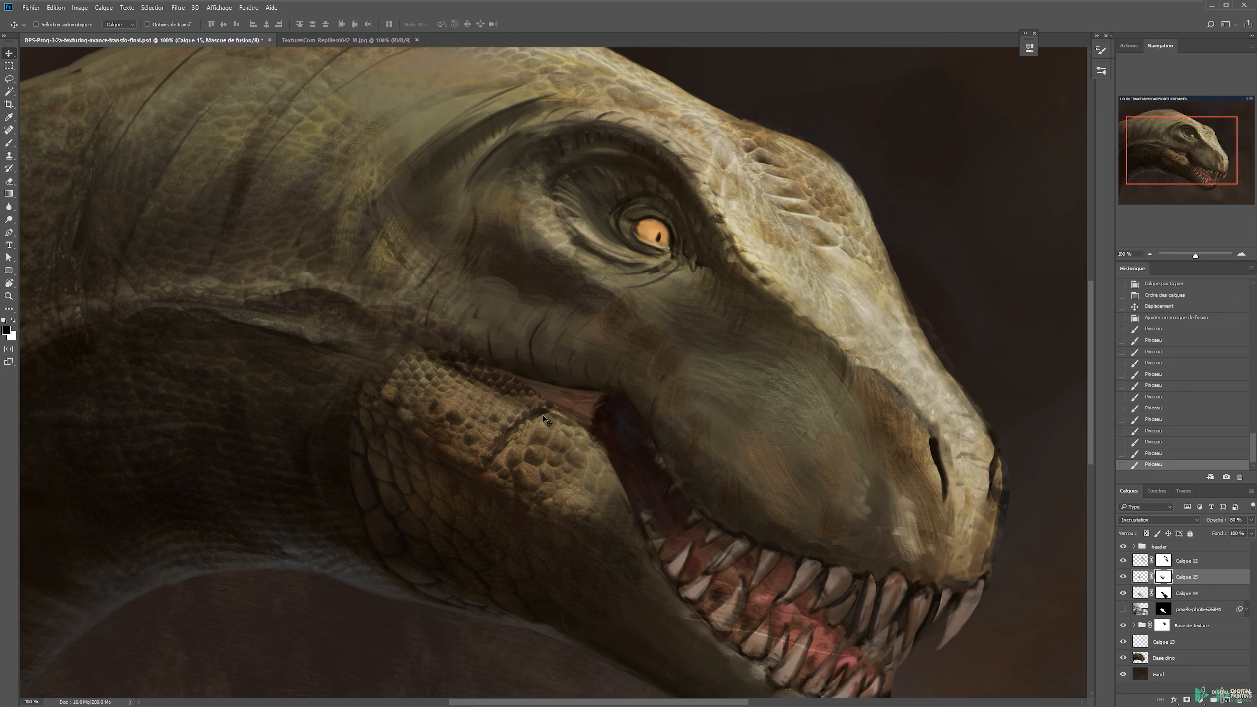
pyautogui.click(1123, 609)
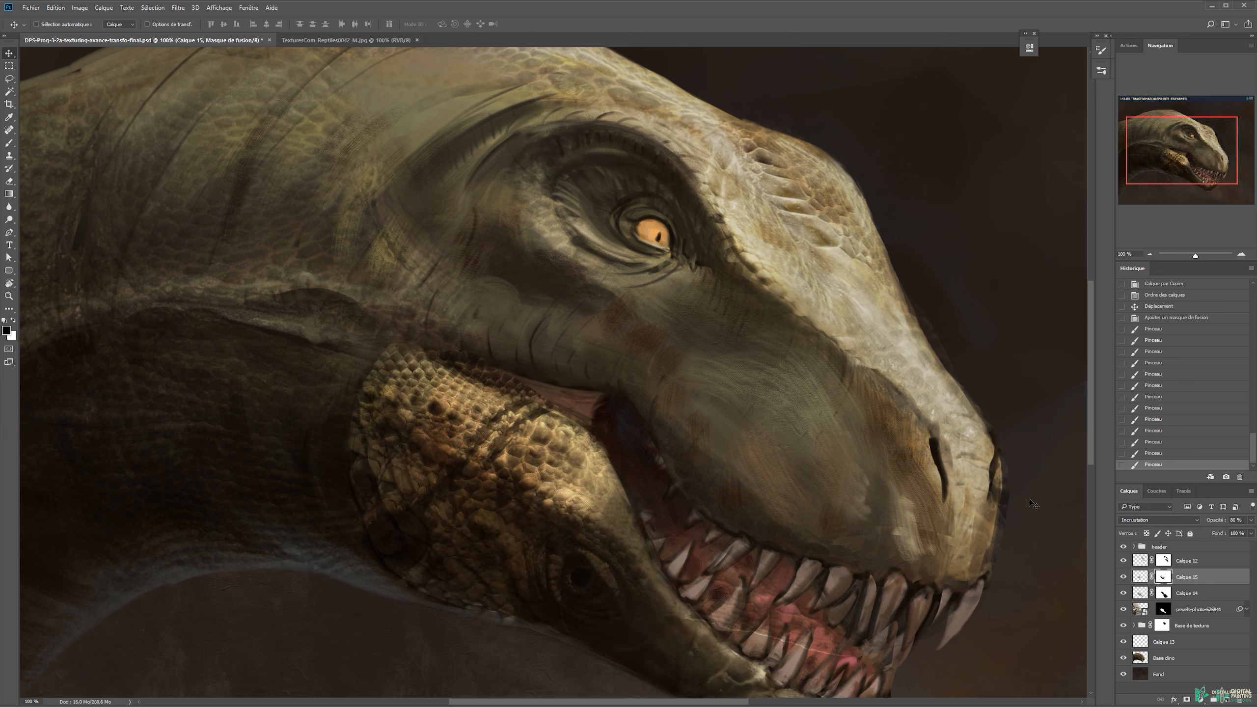
pyautogui.click(1123, 609)
# Clone neighbouring scales over the dark crease crossing the upper jaw patch, using the Clone Stamp on the patch layer itself
pyautogui.click(1140, 577)
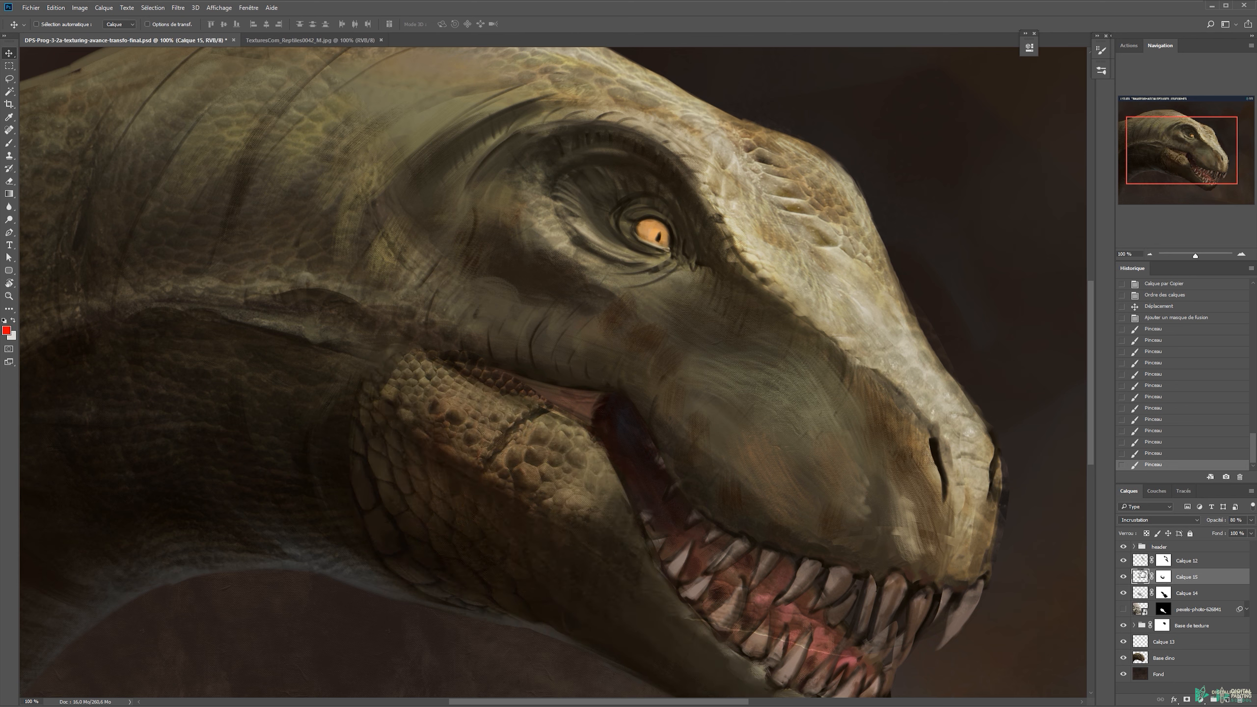
pyautogui.moveTo(529, 407); pyautogui.dragTo(513, 407)
pyautogui.hotkey('ctrl', 'z')
pyautogui.press('s')
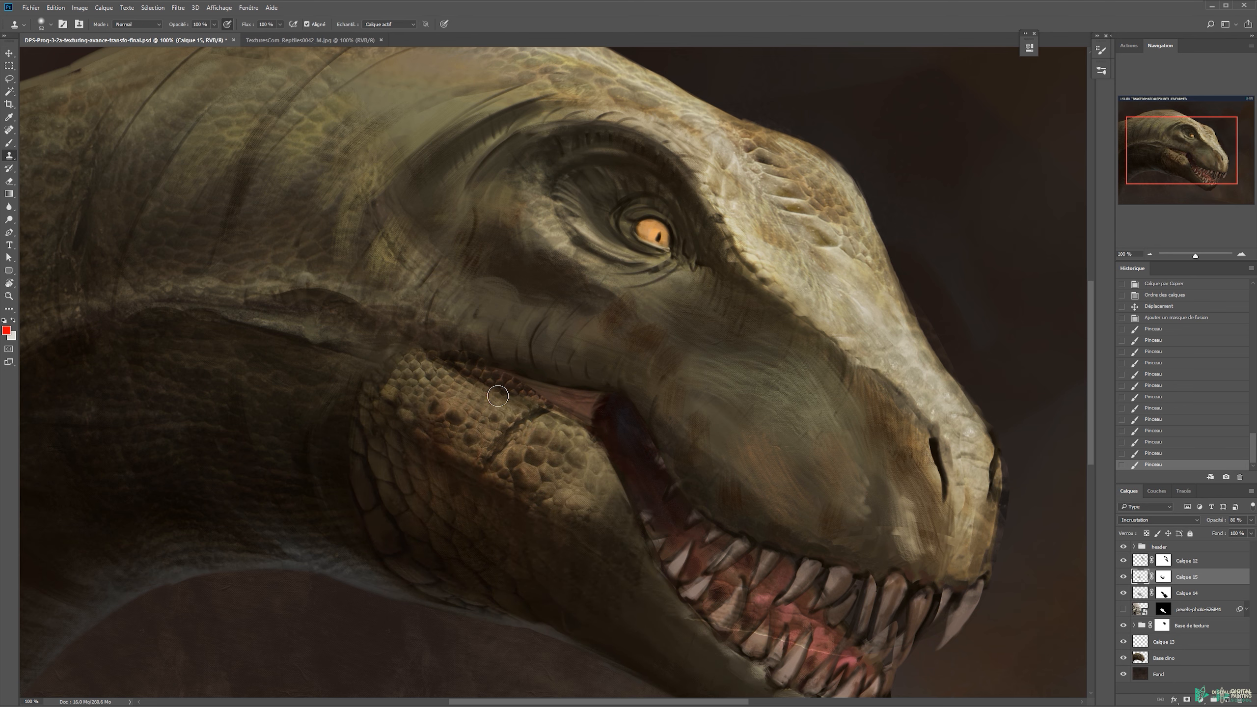
pyautogui.moveTo(518, 437); pyautogui.dragTo(511, 437)
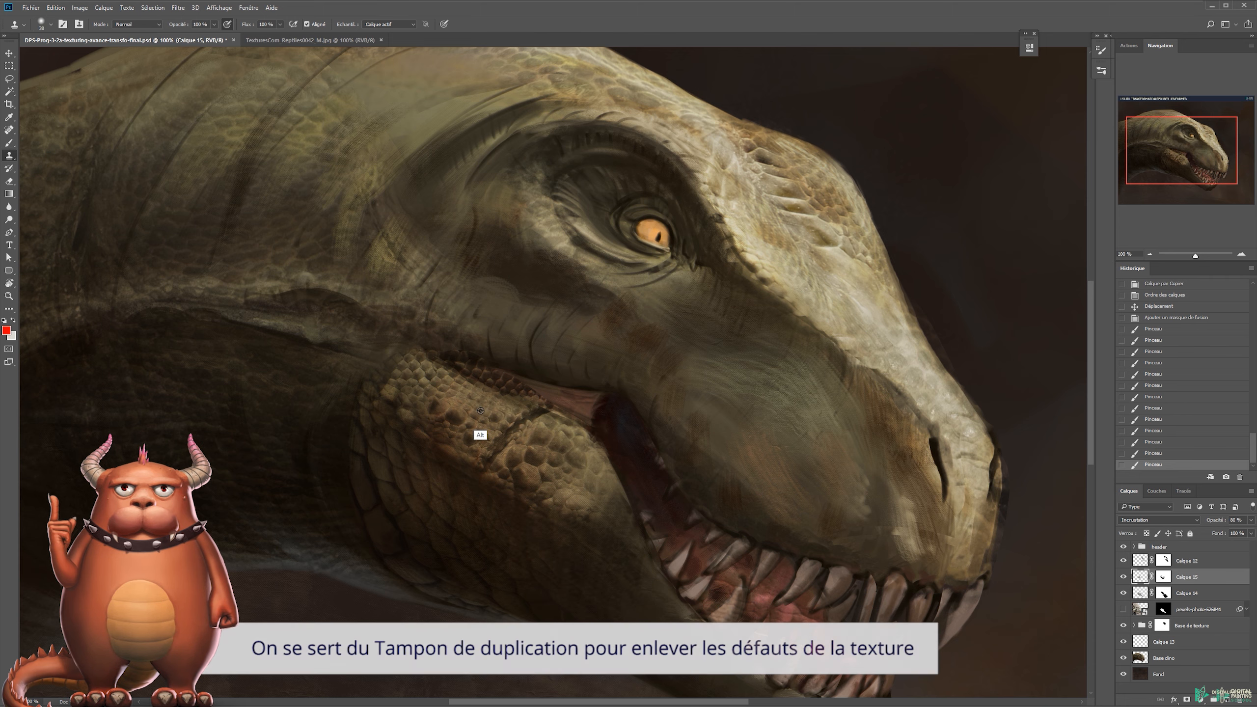
pyautogui.keyDown('alt'); pyautogui.click(480, 408); pyautogui.keyUp('alt')
pyautogui.moveTo(513, 423)
pyautogui.mouseDown()
pyautogui.moveTo(506, 437)
pyautogui.moveTo(535, 416)
pyautogui.moveTo(495, 450)
pyautogui.moveTo(524, 421)
pyautogui.moveTo(497, 421)
pyautogui.mouseUp()
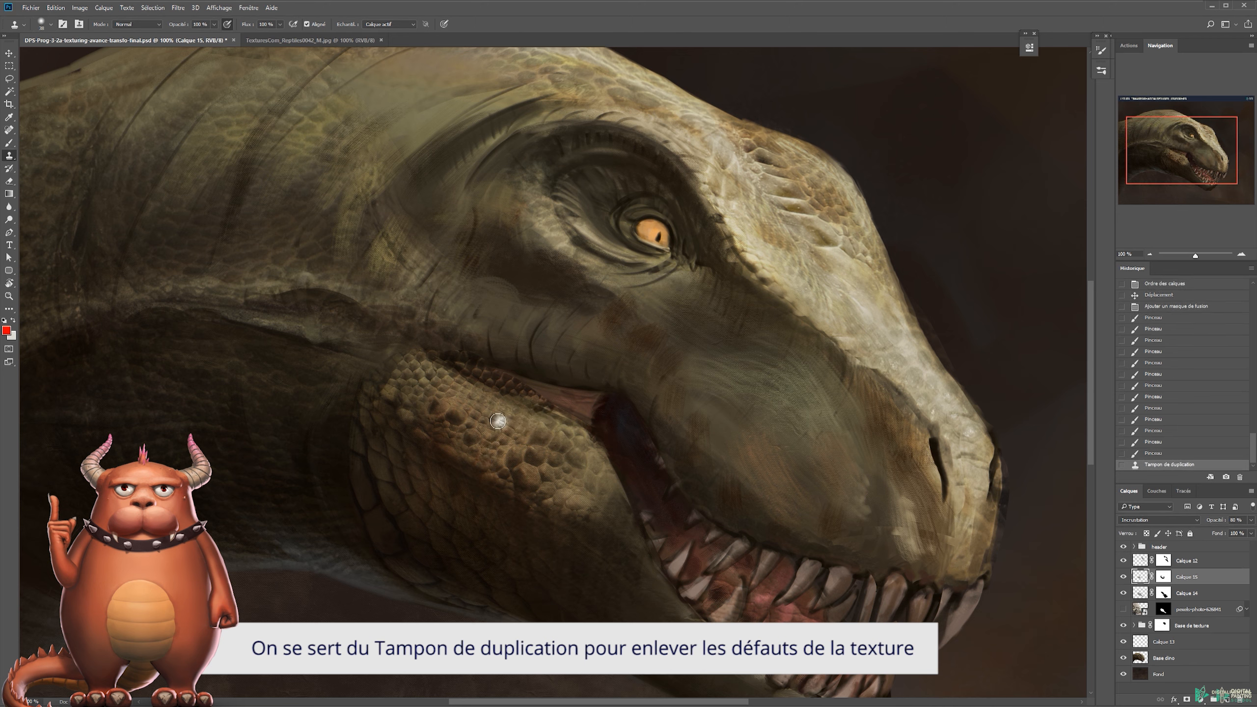
pyautogui.keyDown('alt'); pyautogui.click(473, 398); pyautogui.keyUp('alt')
pyautogui.moveTo(540, 408); pyautogui.dragTo(585, 429)
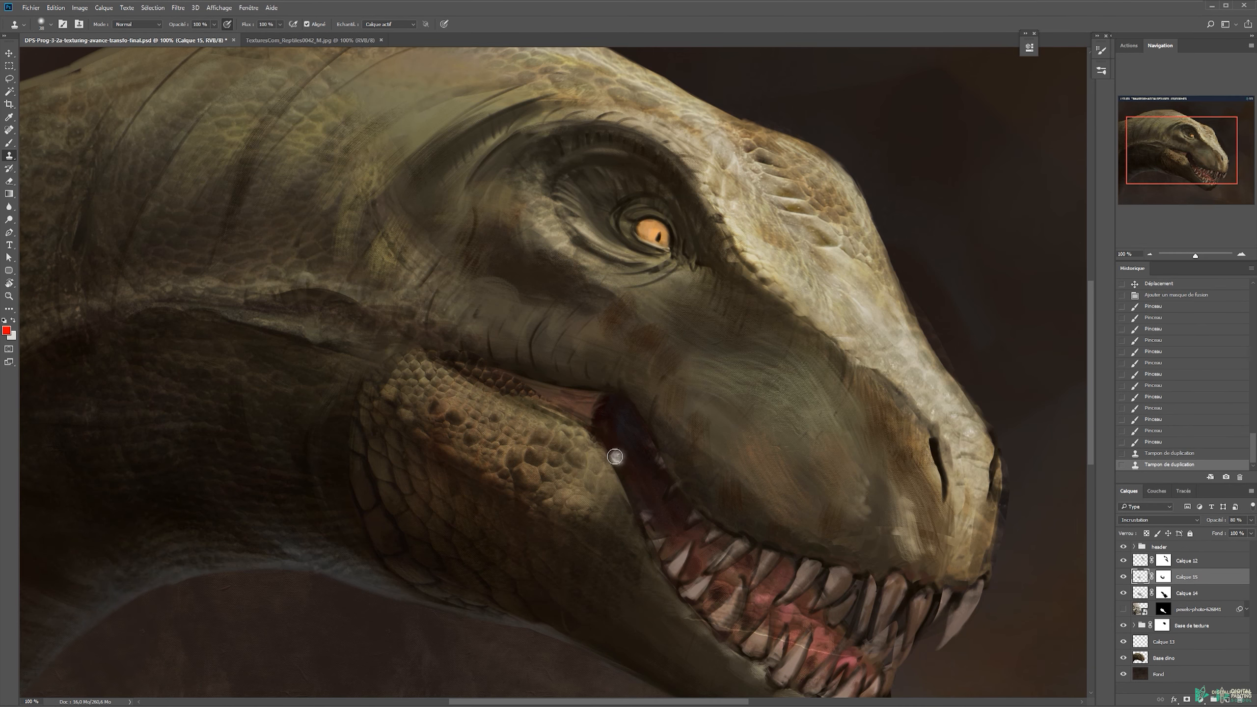
# Darken the upper jaw patch by lowering its white output level in Levels
pyautogui.press('z')
pyautogui.keyDown('alt'); pyautogui.click(586, 452); pyautogui.keyUp('alt')
pyautogui.keyDown('alt'); pyautogui.click(589, 453); pyautogui.keyUp('alt')
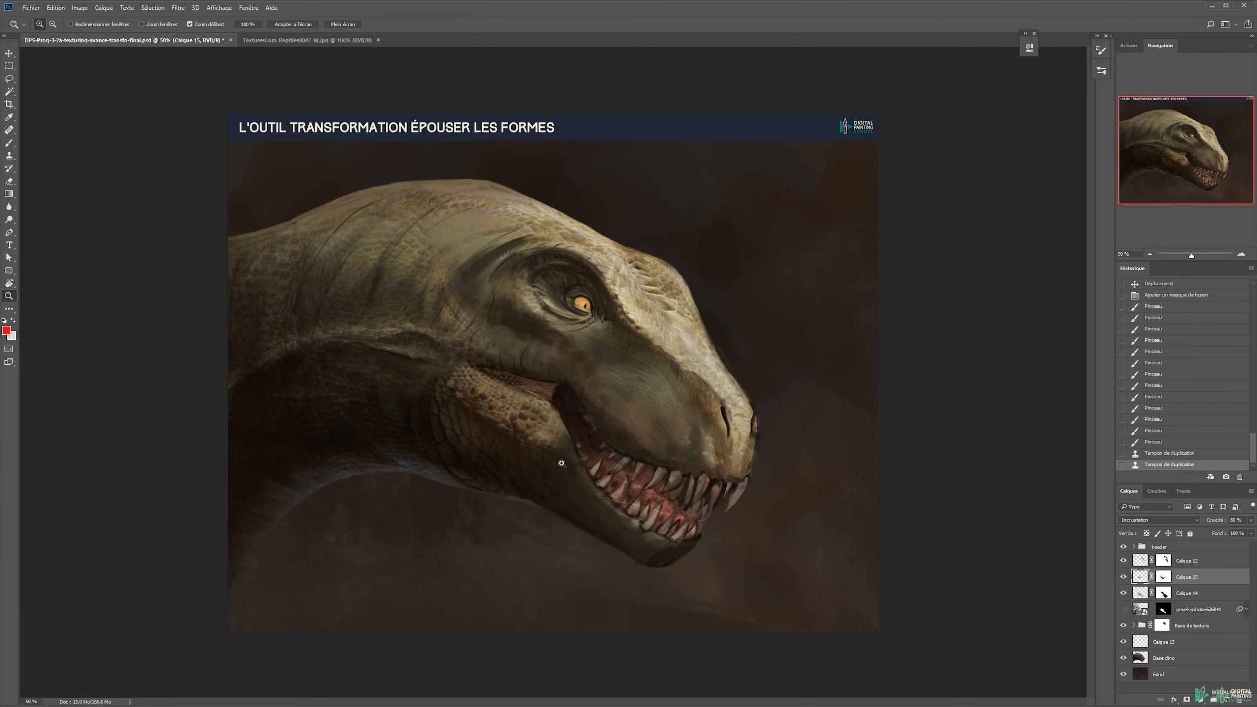
pyautogui.click(527, 433)
pyautogui.hotkey('ctrl', 'l')
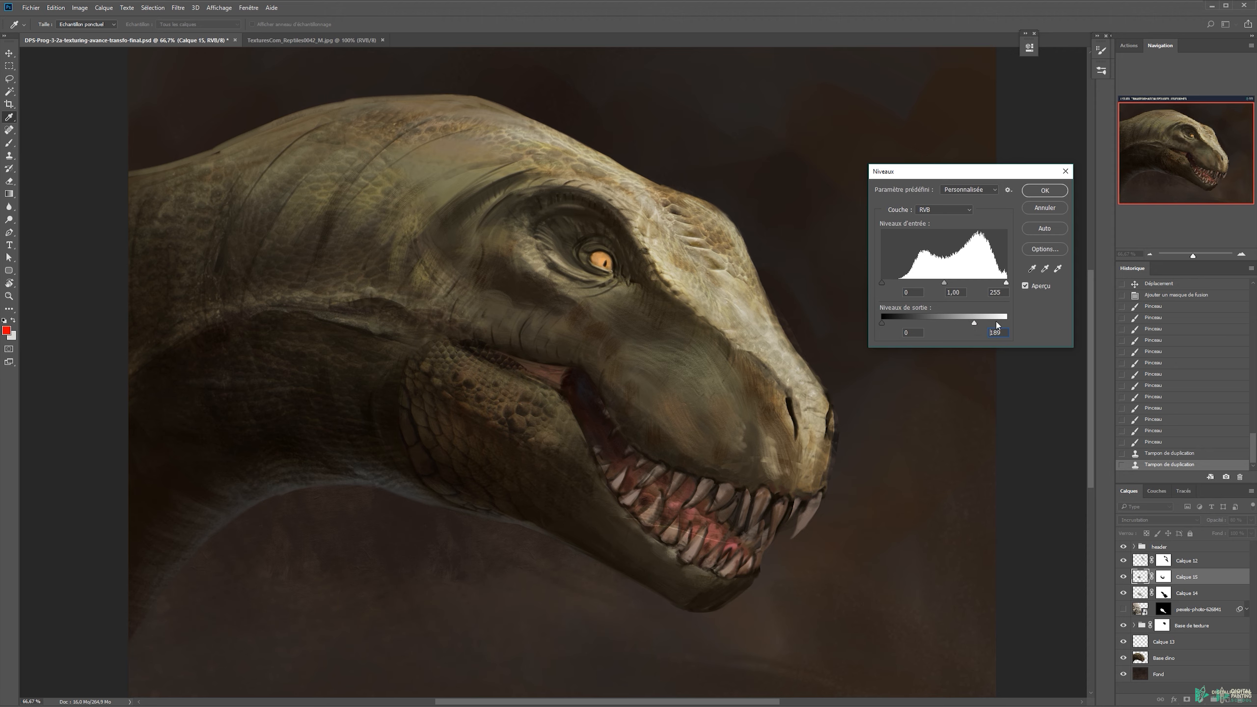
pyautogui.moveTo(974, 321)
pyautogui.mouseDown()
pyautogui.moveTo(937, 319)
pyautogui.moveTo(957, 325)
pyautogui.mouseUp()
pyautogui.click(1025, 286)
pyautogui.click(1045, 196)
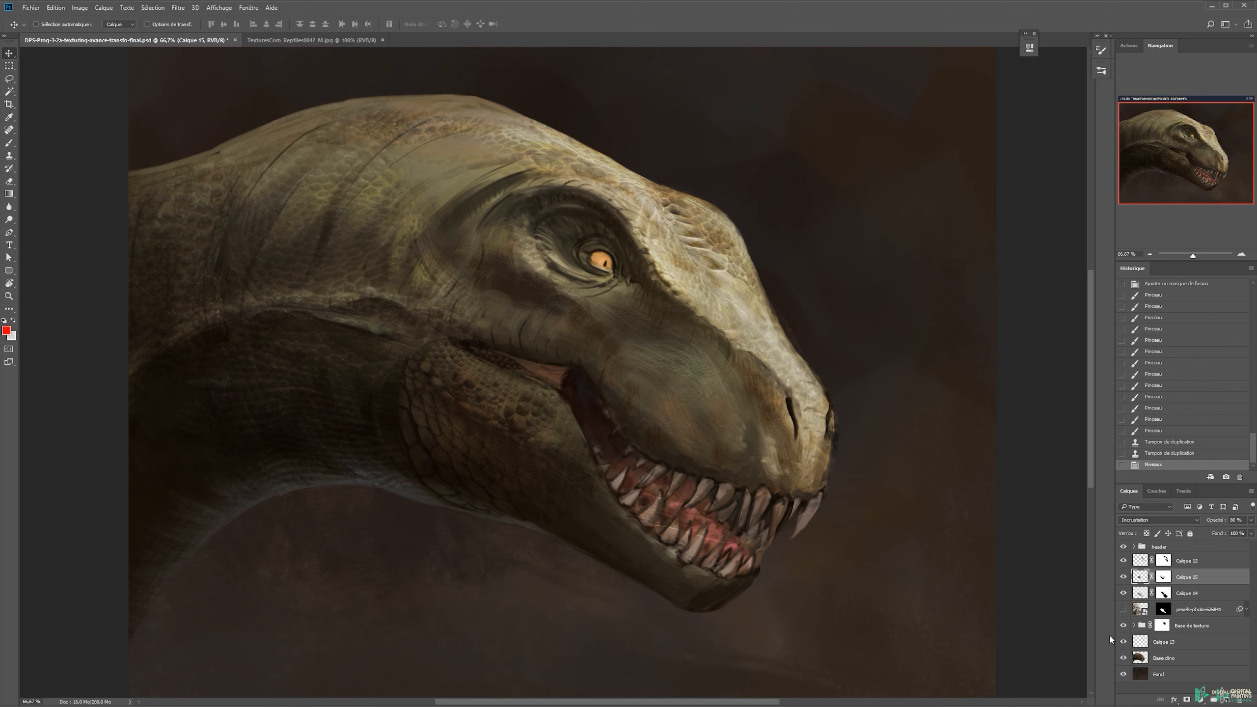
# Check the upper jaw patch's effect by toggling its visibility, and set the layer's opacity to 70%
pyautogui.click(1124, 577)
pyautogui.keyDown('alt'); pyautogui.click(511, 307); pyautogui.keyUp('alt')
pyautogui.press('7')
# Paint black on the patch's layer mask around the mouth corner and the rear and lower jaw edges to soften the blend
pyautogui.press('v')
pyautogui.press('z')
pyautogui.click(575, 418)
pyautogui.click(1164, 577)
pyautogui.press('b')
pyautogui.moveTo(542, 380); pyautogui.dragTo(491, 368)
pyautogui.moveTo(489, 367)
pyautogui.mouseDown()
pyautogui.moveTo(446, 357)
pyautogui.moveTo(405, 388)
pyautogui.moveTo(465, 361)
pyautogui.mouseUp()
pyautogui.moveTo(467, 361)
pyautogui.mouseDown()
pyautogui.moveTo(519, 370)
pyautogui.moveTo(512, 360)
pyautogui.mouseUp()
pyautogui.moveTo(514, 360)
pyautogui.mouseDown()
pyautogui.moveTo(596, 406)
pyautogui.moveTo(574, 417)
pyautogui.moveTo(628, 436)
pyautogui.moveTo(637, 528)
pyautogui.moveTo(521, 553)
pyautogui.mouseUp()
pyautogui.moveTo(504, 547); pyautogui.dragTo(348, 444)
pyautogui.moveTo(404, 390); pyautogui.dragTo(445, 478)
# Review the whole head and save the document
pyautogui.press('z')
pyautogui.keyDown('alt'); pyautogui.click(475, 377); pyautogui.keyUp('alt')
pyautogui.keyDown('alt'); pyautogui.click(475, 377); pyautogui.keyUp('alt')
pyautogui.press('v')
pyautogui.hotkey('ctrl', 's')
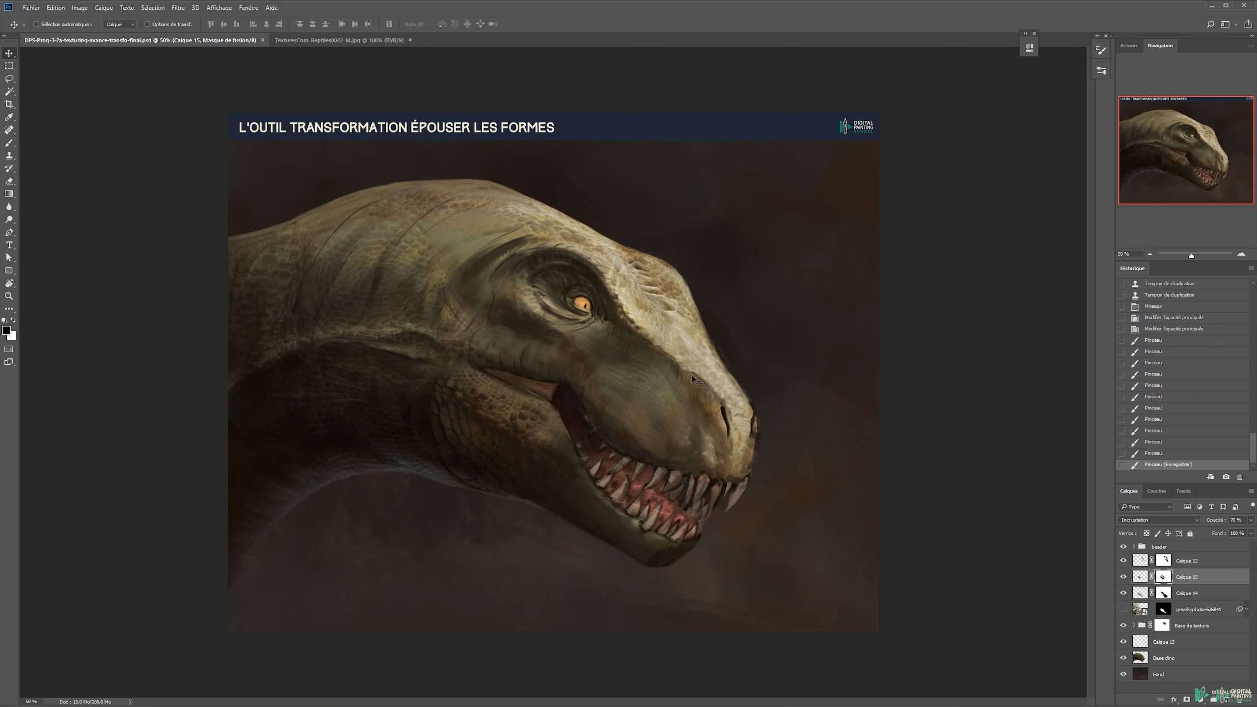